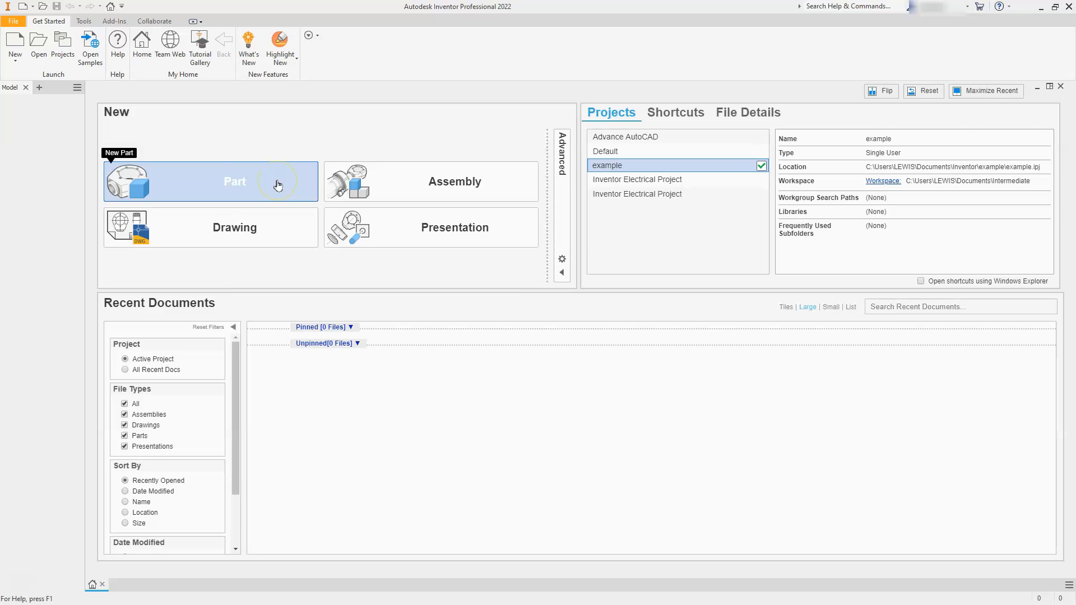
Step: Create a new part from the Metric Standard (mm).ipt template
click(16, 44)
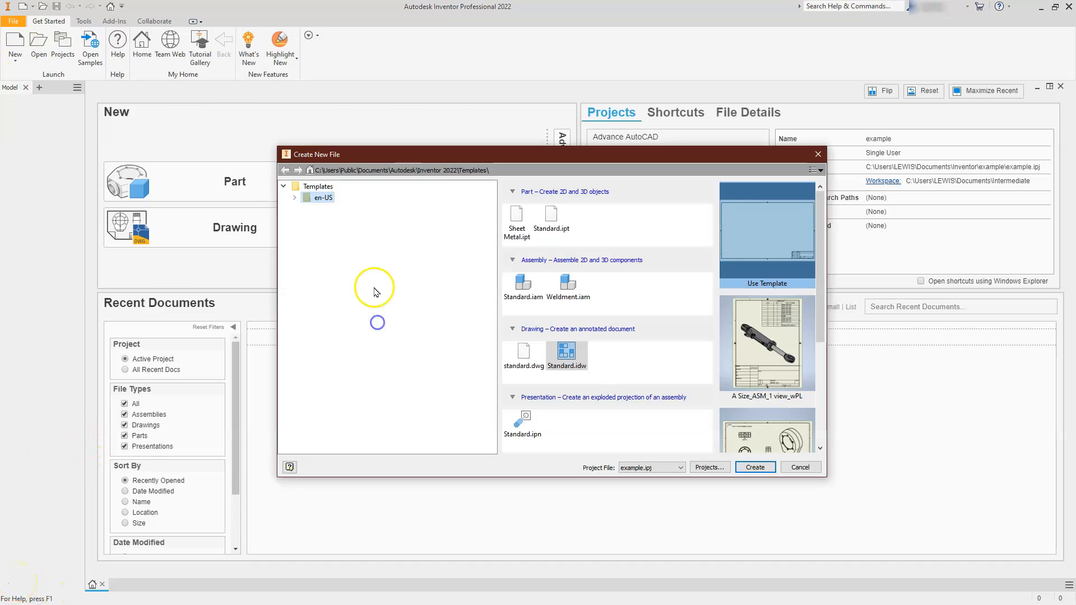
click(297, 199)
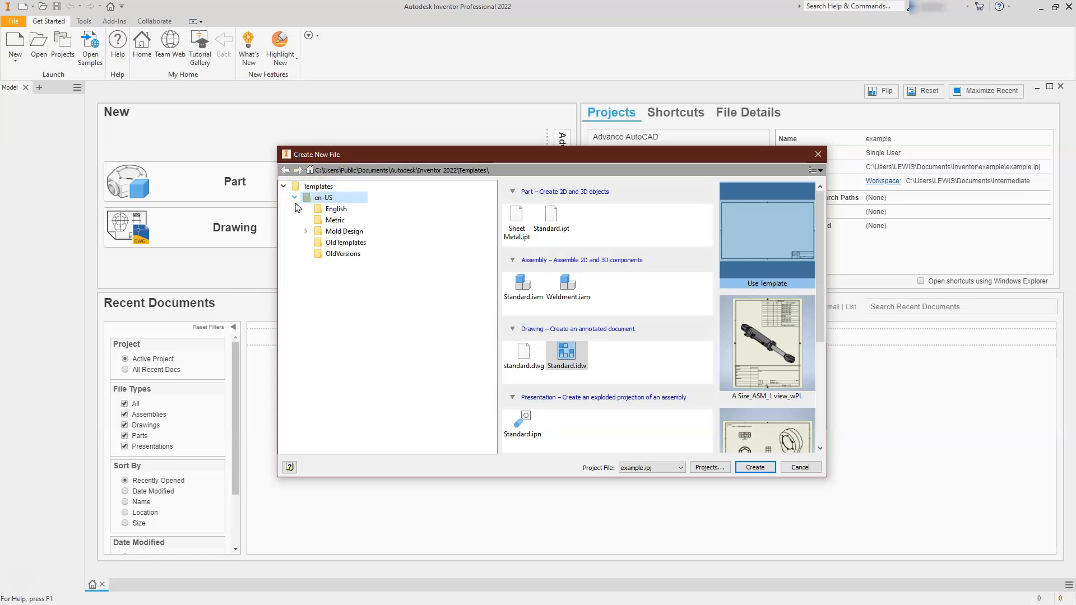
click(332, 221)
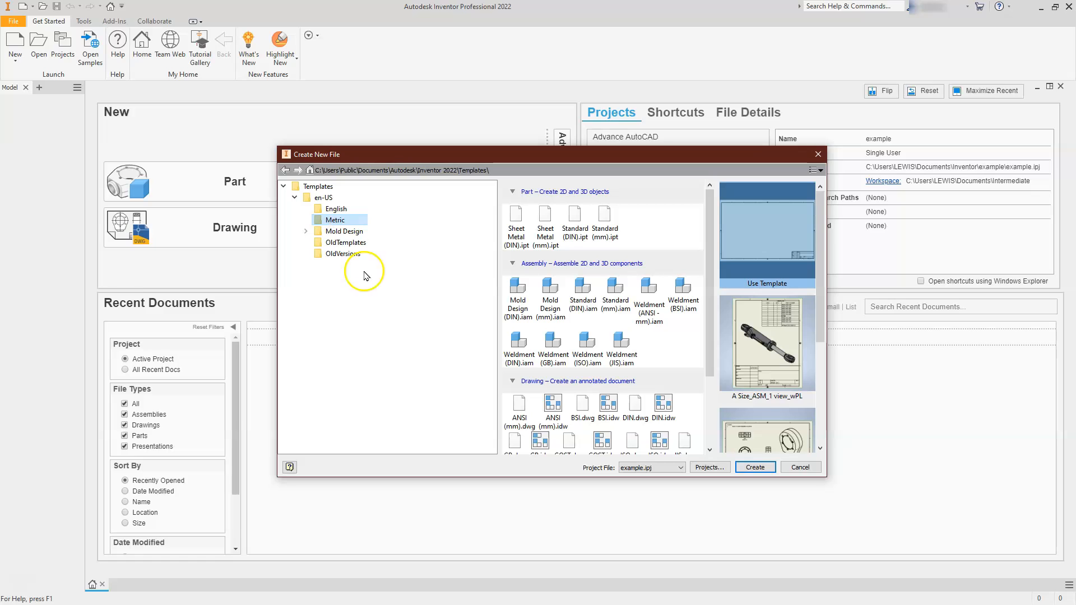
click(603, 231)
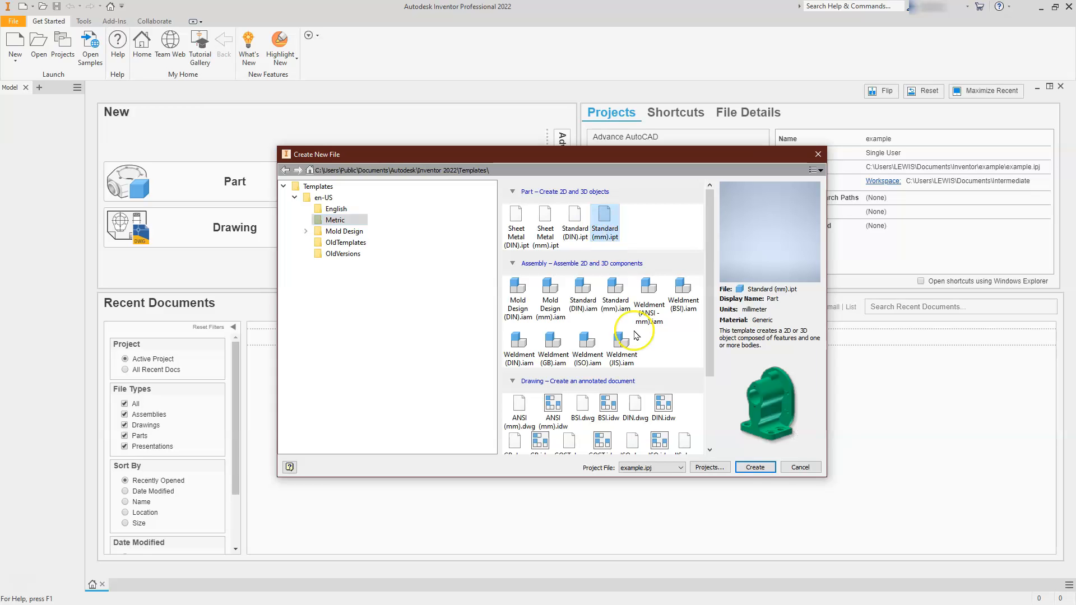
double_click(606, 218)
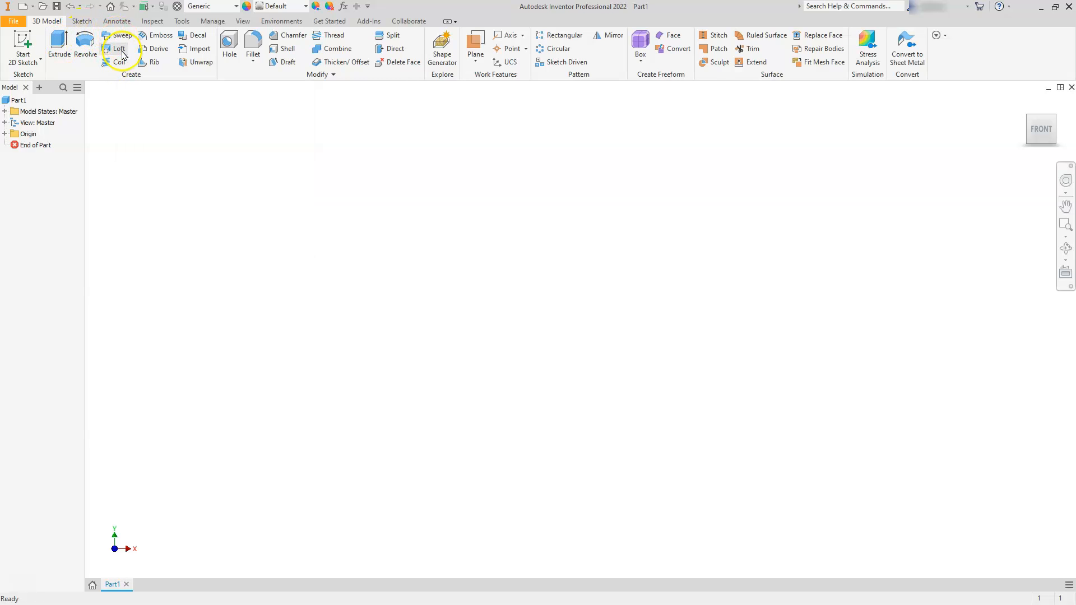
Step: Start a 2D sketch on the front (XY) plane
mouse_move(1038, 132)
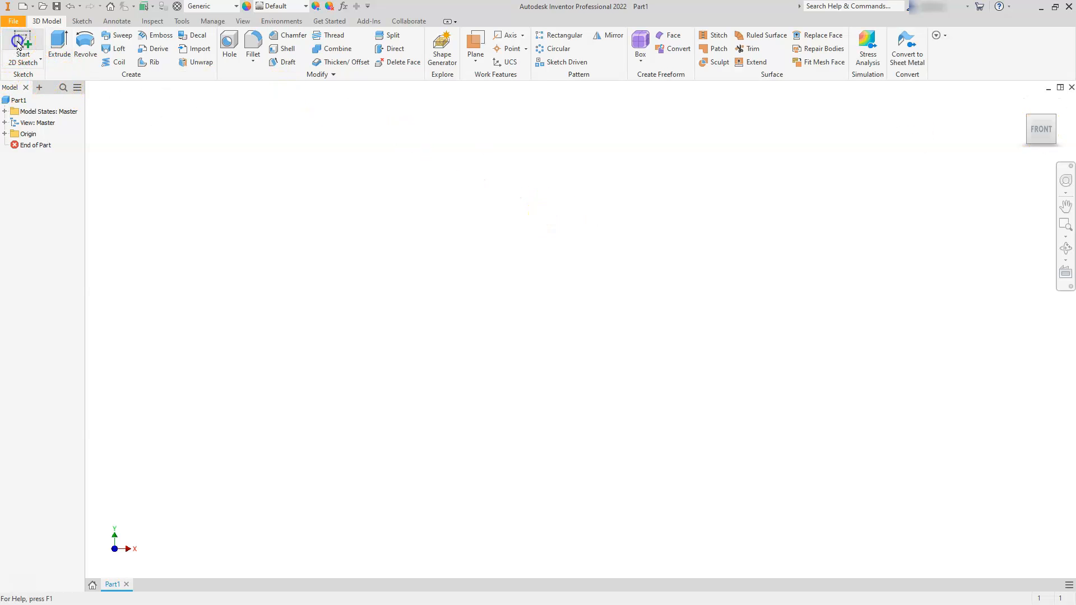
click(23, 44)
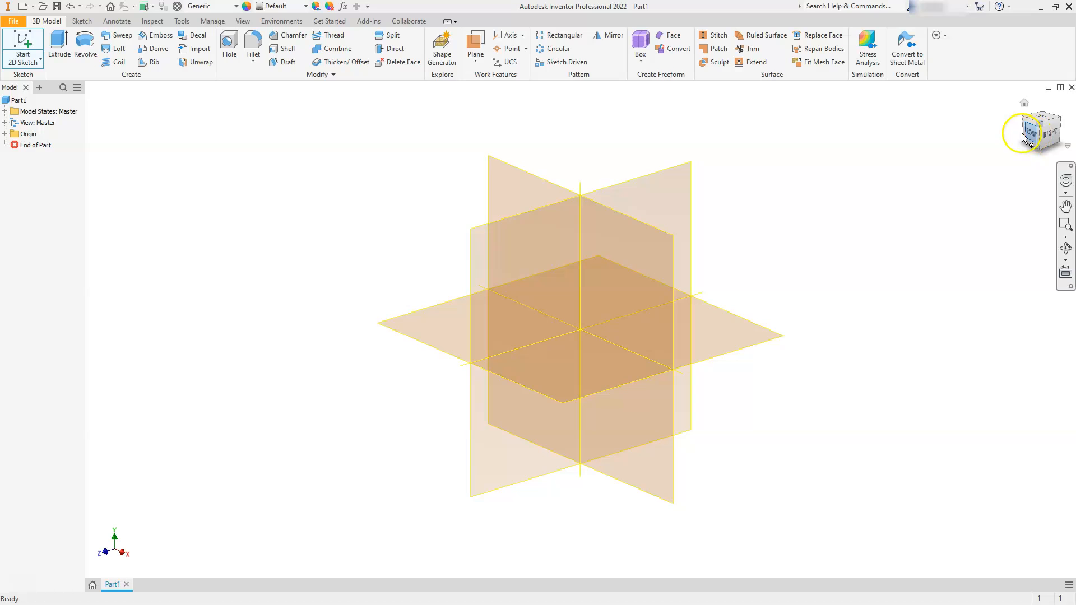
click(508, 171)
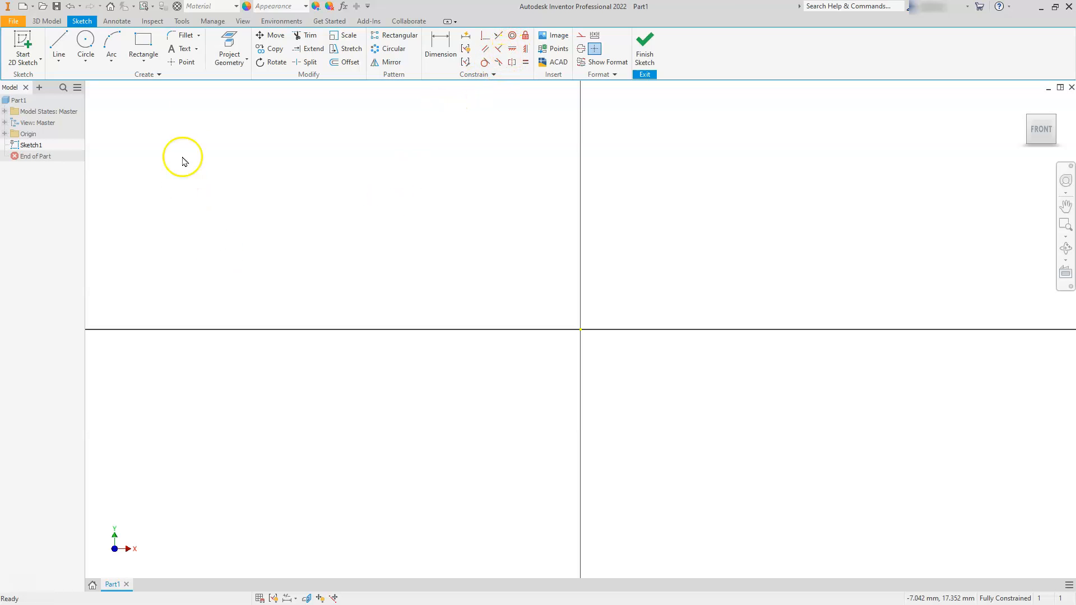
Step: Sketch a 144 mm horizontal line just above the origin, starting on the negative X side of the vertical axis
click(60, 42)
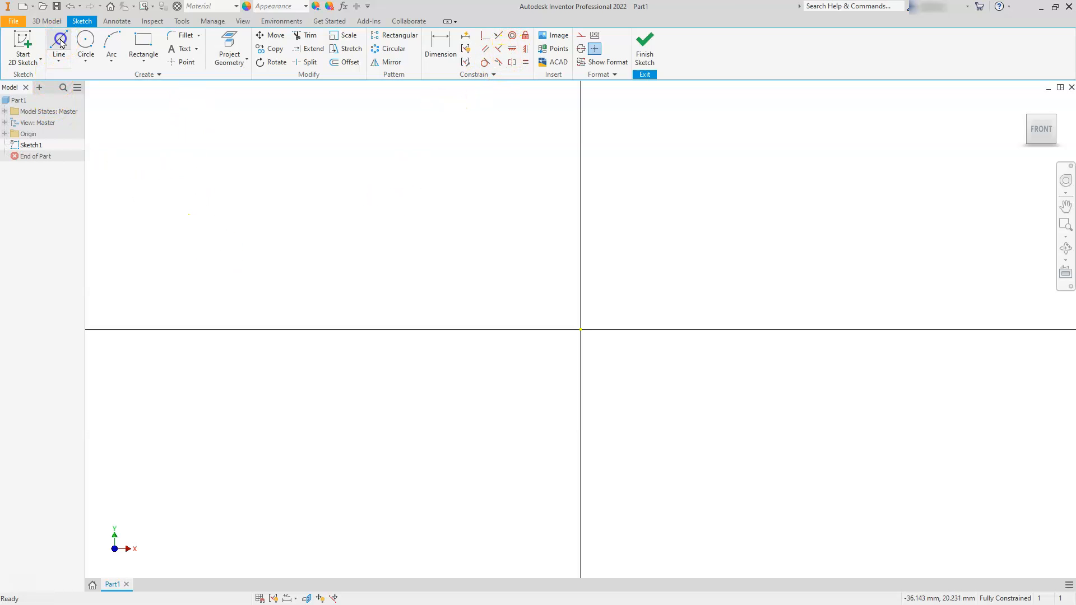
click(381, 291)
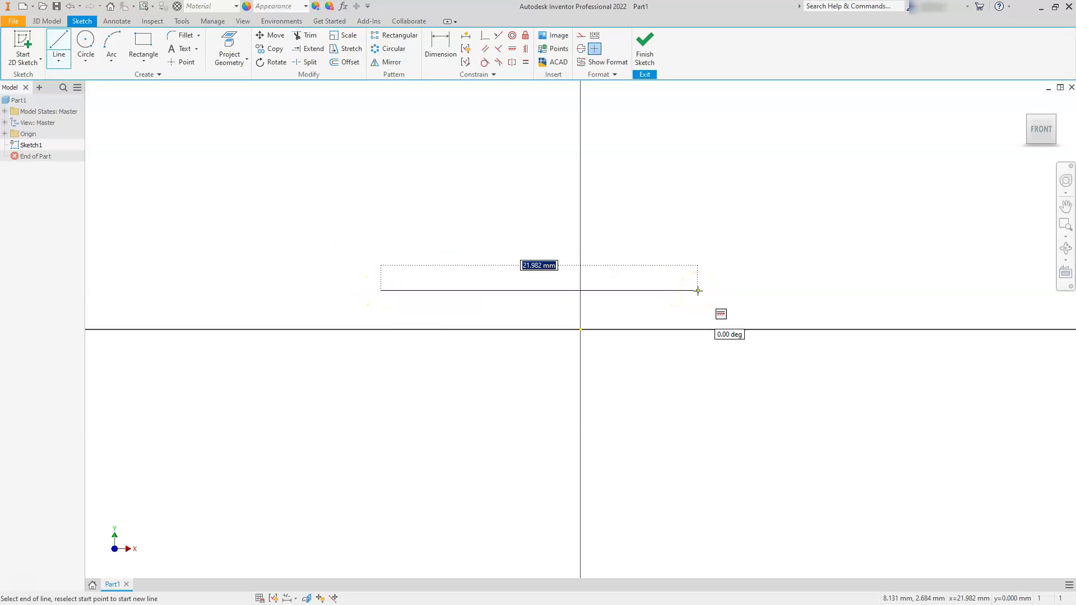
text(144)
key(Return)
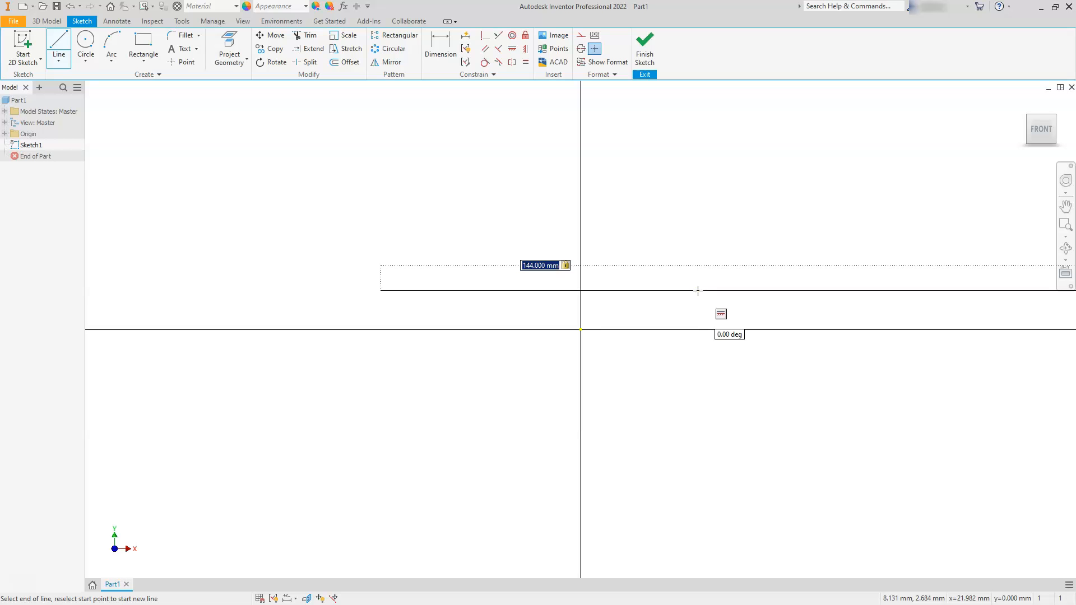
Step: Complete the closed rectangle with a 12 mm vertical line up from the base line's right end, a 144 mm upper edge and a closing left side
scroll(671, 232, down, 5)
scroll(671, 233, up, 5)
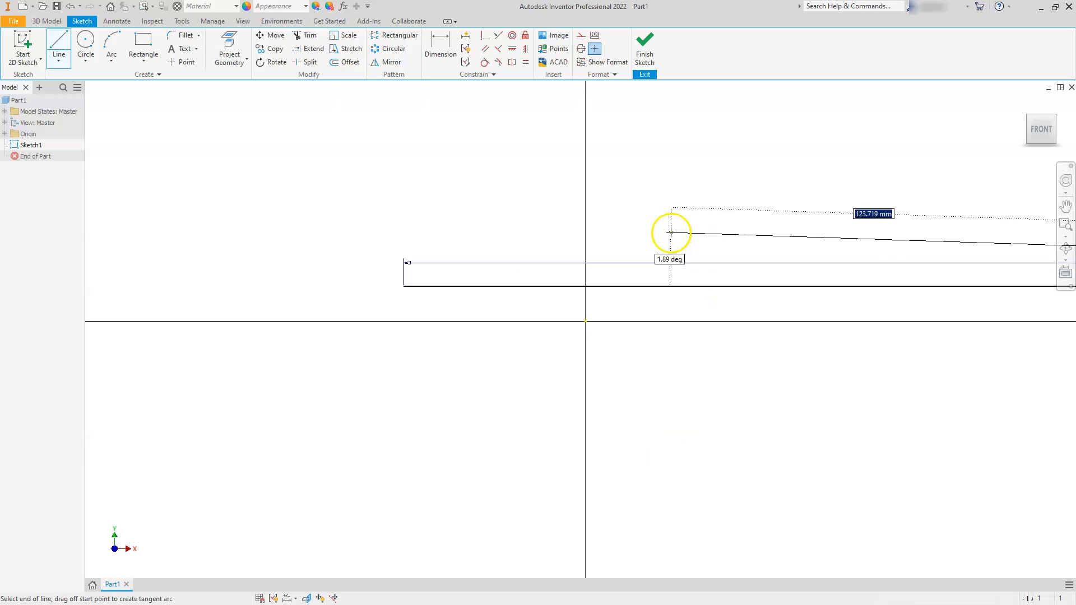
scroll(711, 233, down, 3)
scroll(720, 247, down, 4)
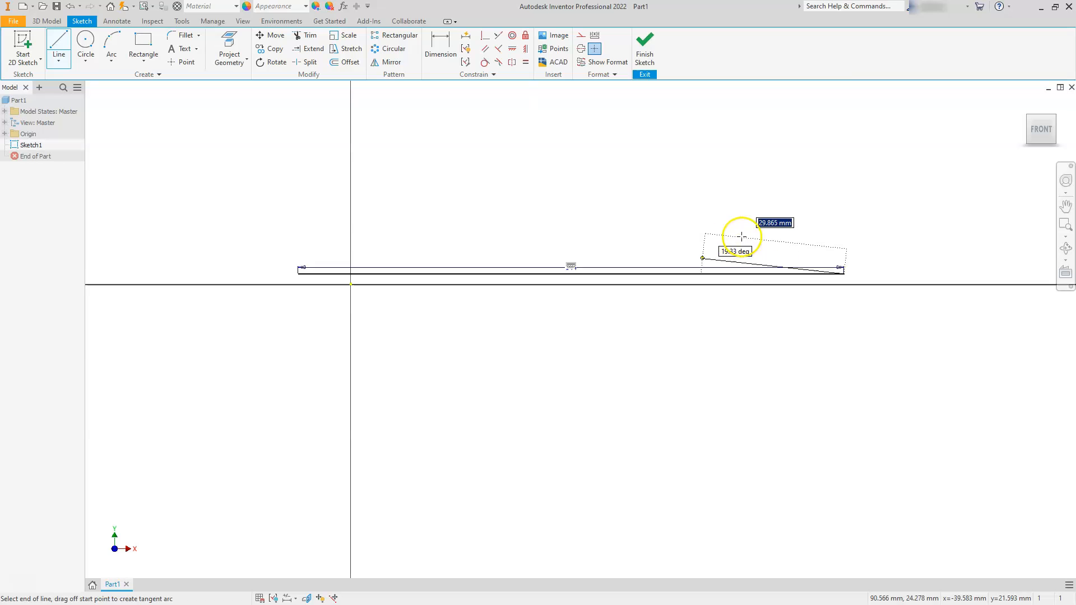
middle_drag(793, 240, 572, 250)
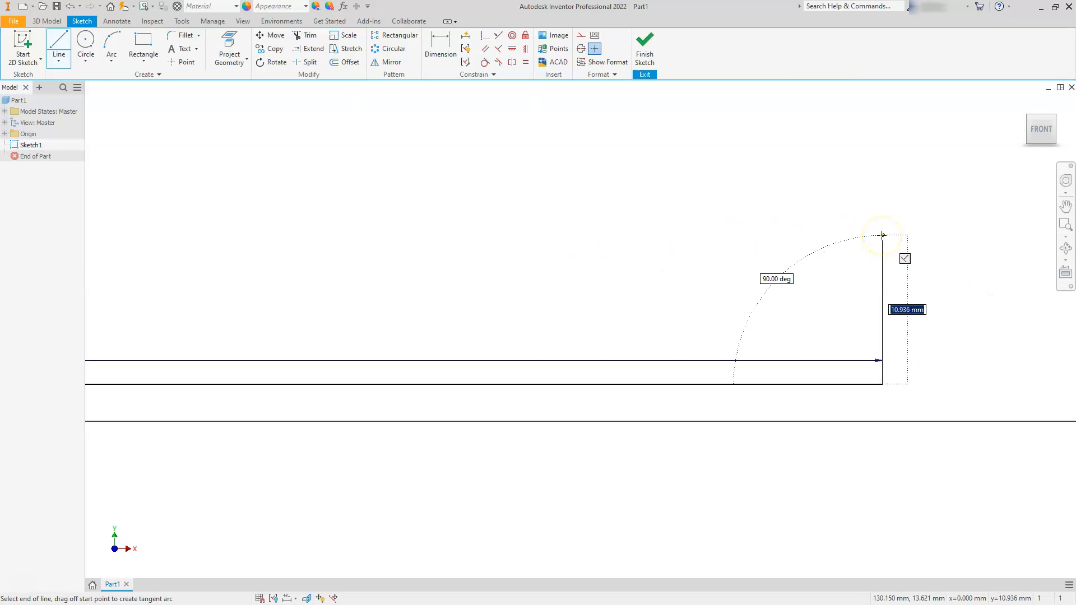
text(12)
key(Return)
scroll(883, 234, up, 3)
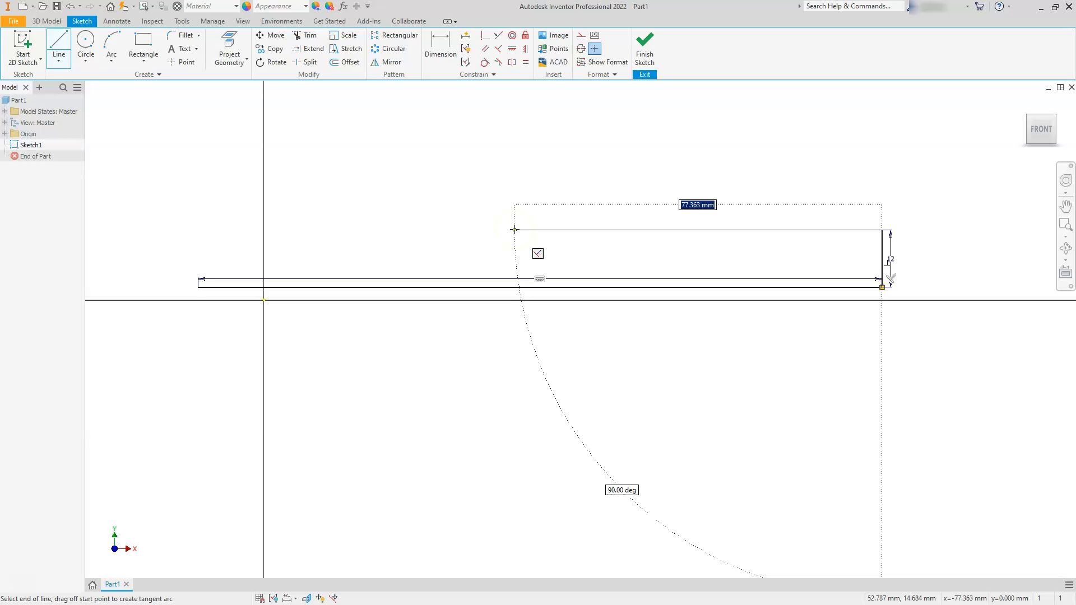
key(Return)
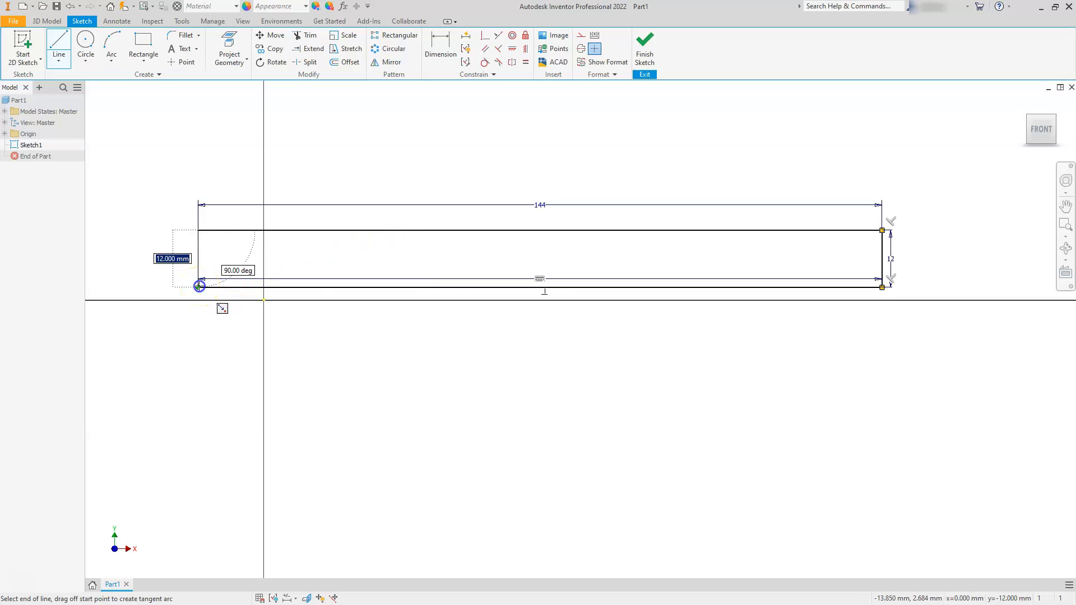
key(Return)
key(Escape)
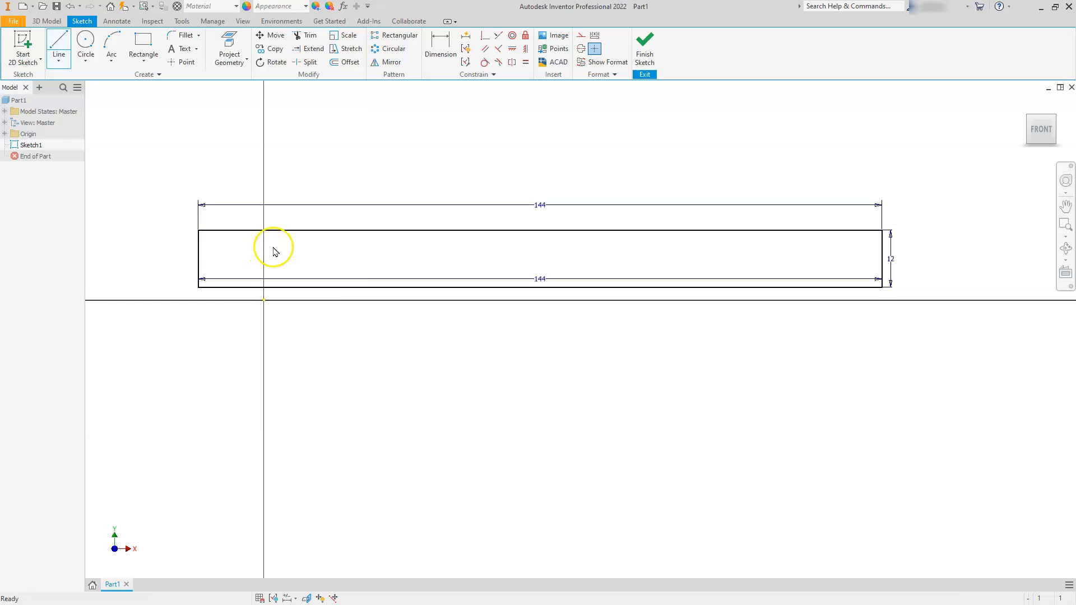
Step: Move the 144 mm dimension of the rectangle's upper edge farther above the shape
scroll(329, 290, down, 3)
scroll(302, 257, up, 4)
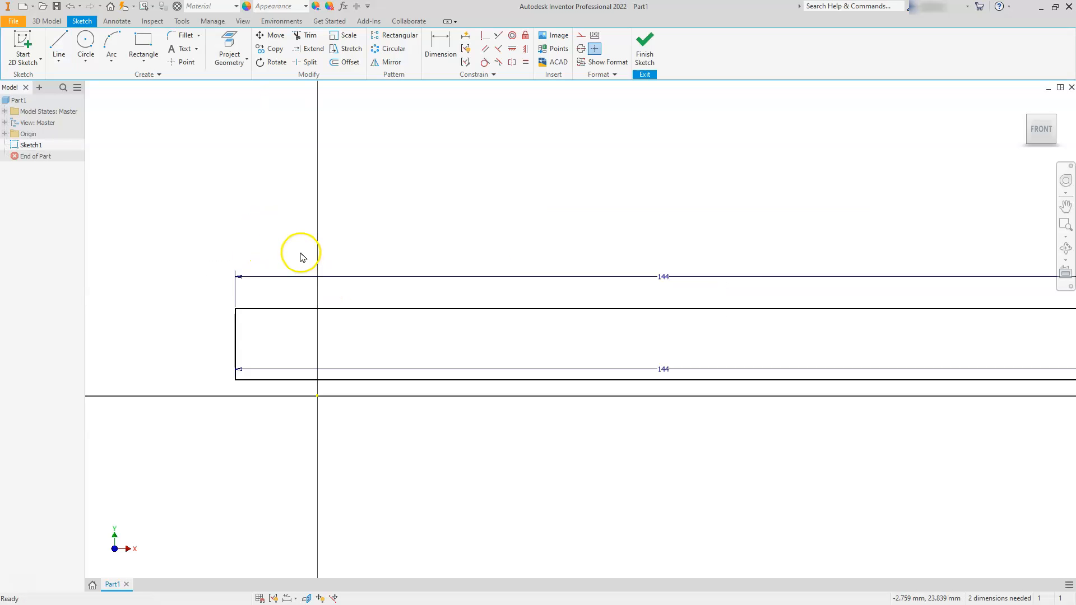
scroll(302, 257, down, 2)
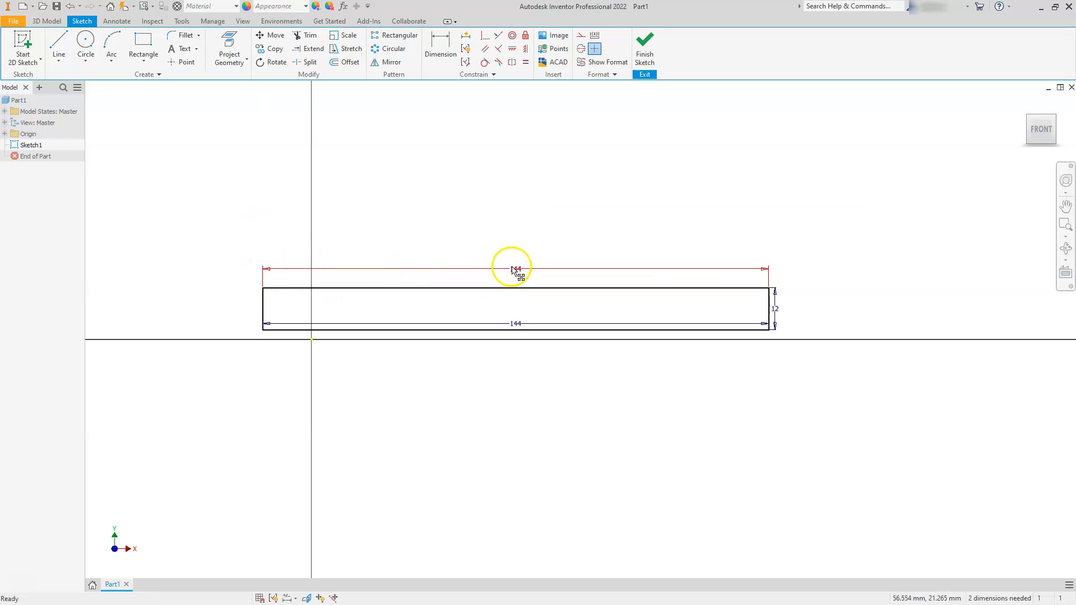
drag(518, 269, 524, 168)
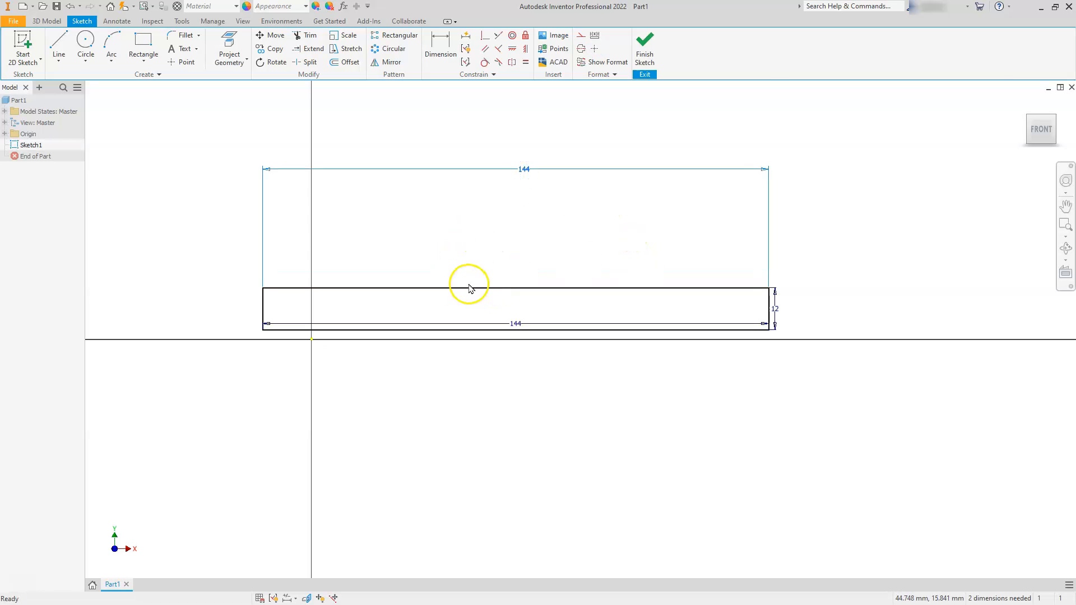
Step: Sketch a three-sided open outline about 41 mm wide and 19 mm tall, rising from inside the rectangle across its upper edge
click(59, 44)
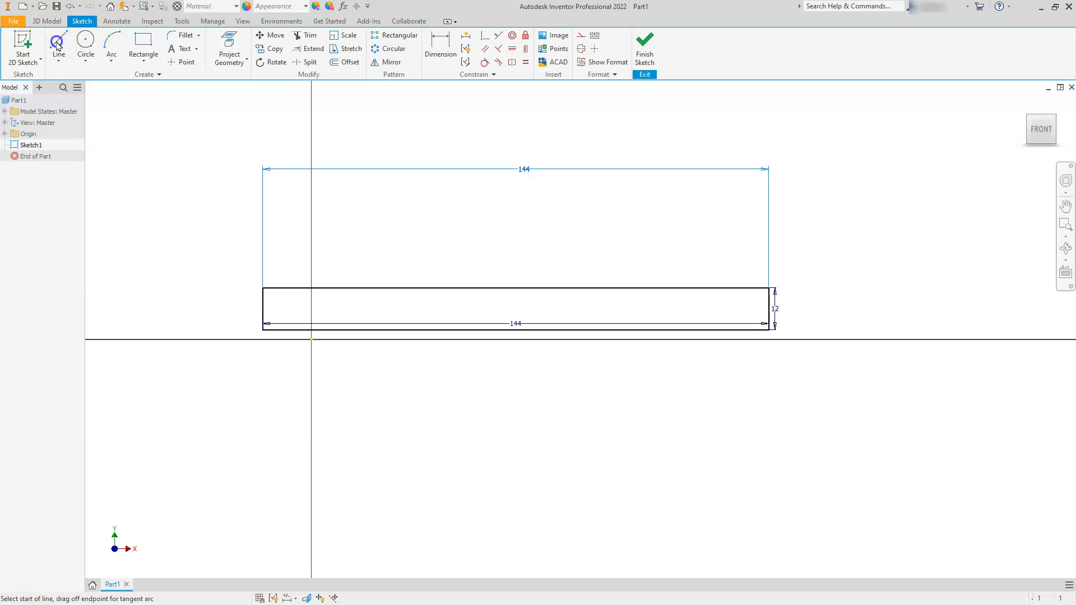
click(473, 302)
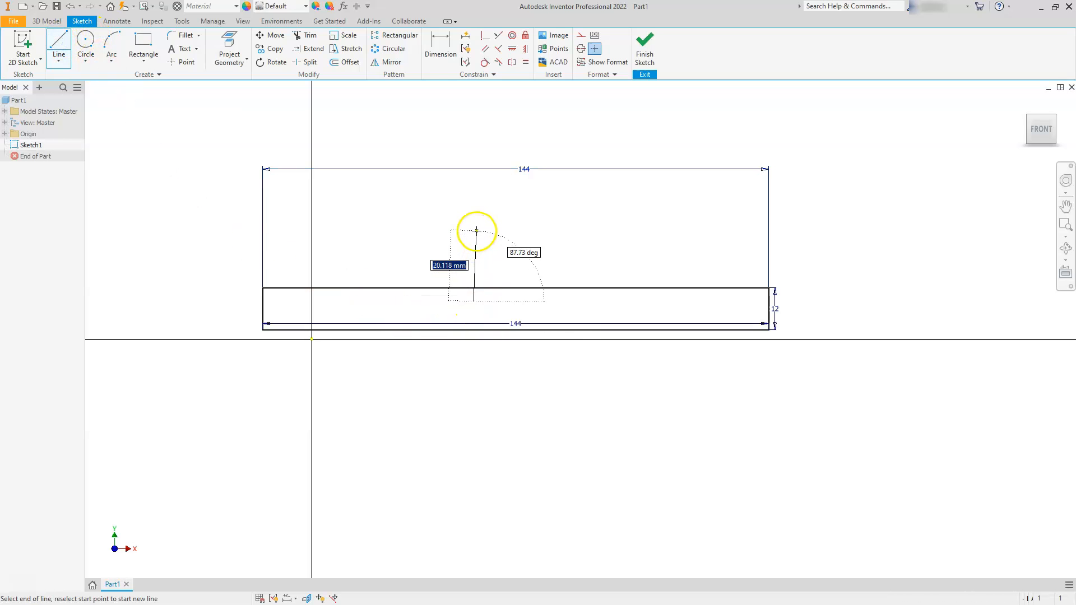
click(474, 236)
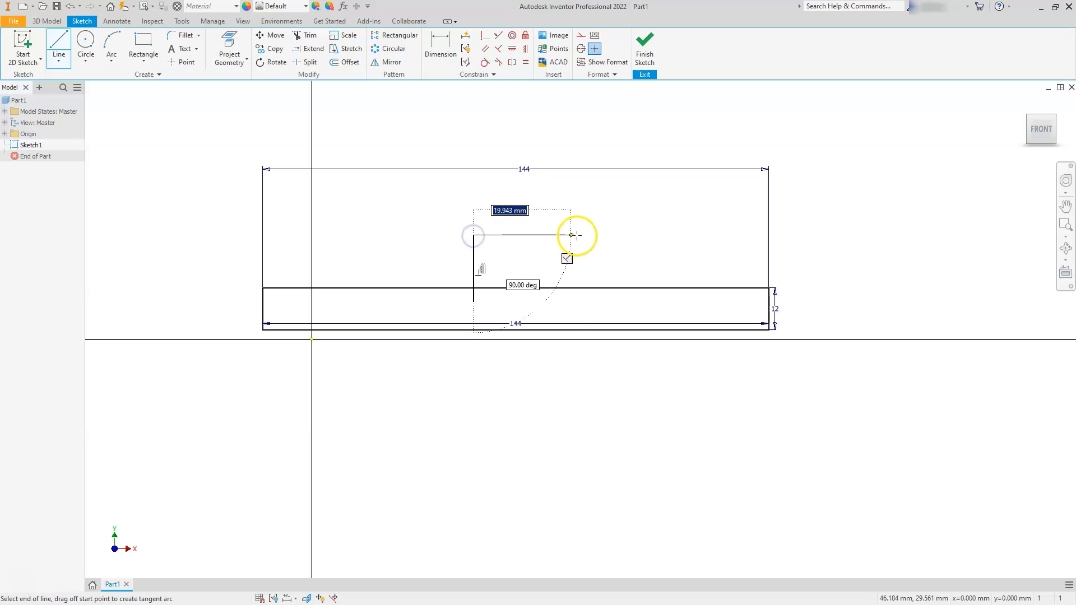
click(619, 236)
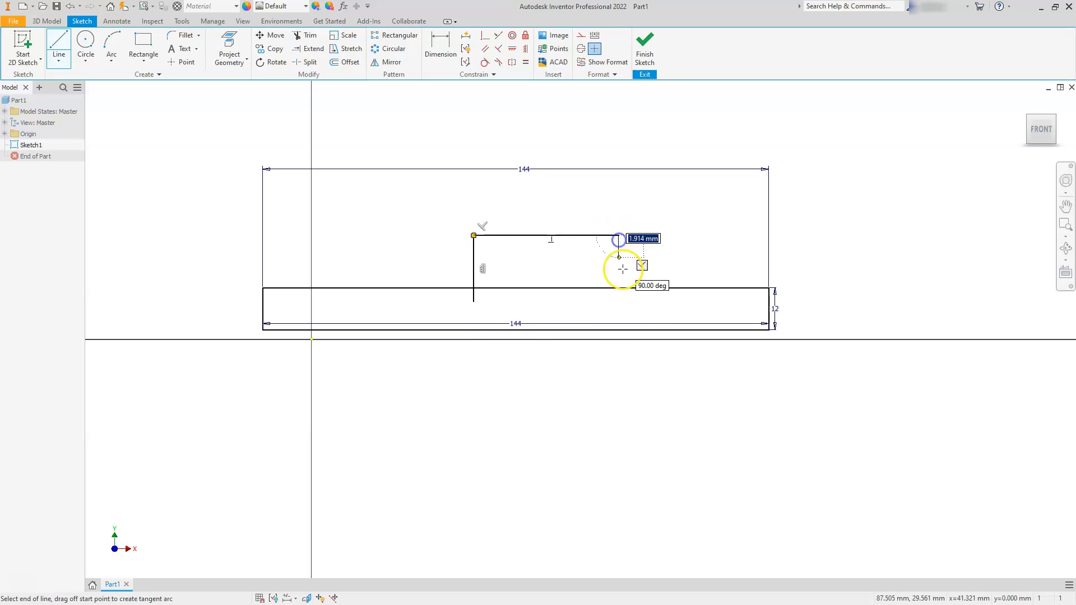
click(619, 304)
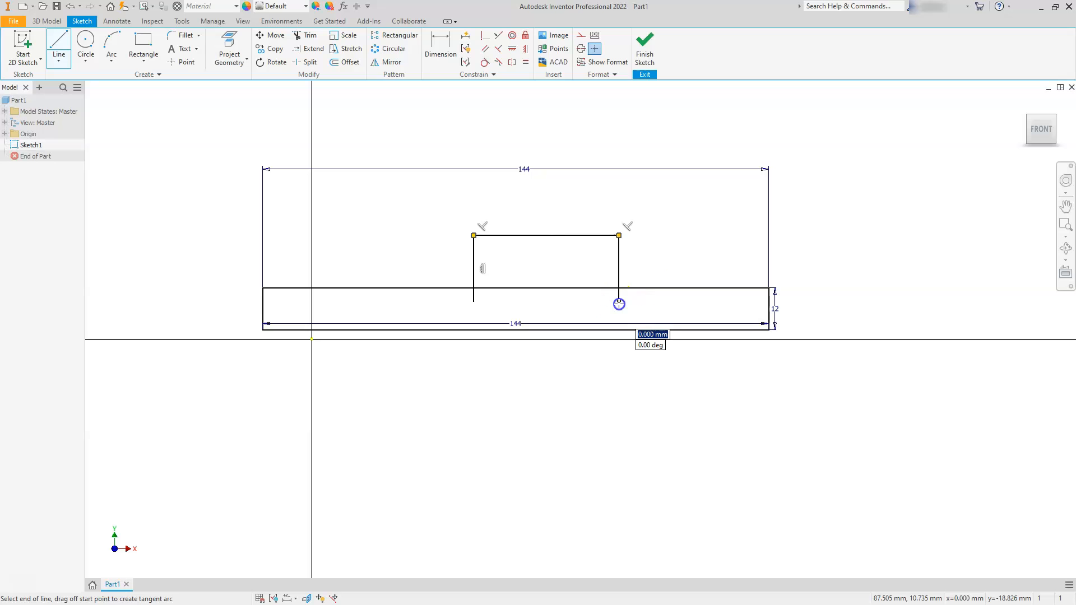
key(Escape)
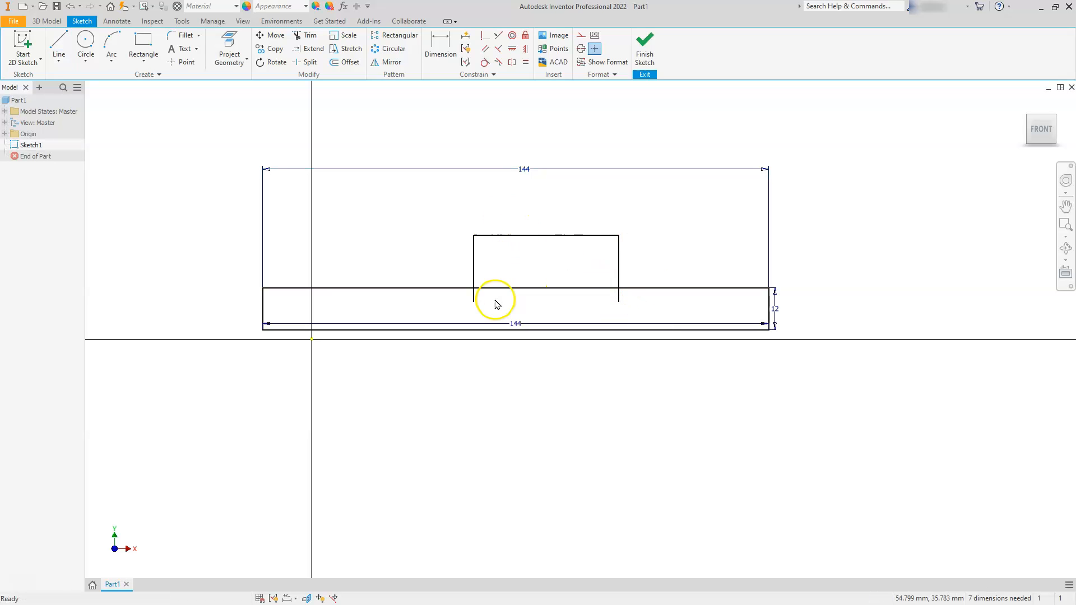
Step: Trim the outline's leg ends inside the rectangle and the upper edge segment between the legs to form one stepped profile
click(305, 38)
click(475, 299)
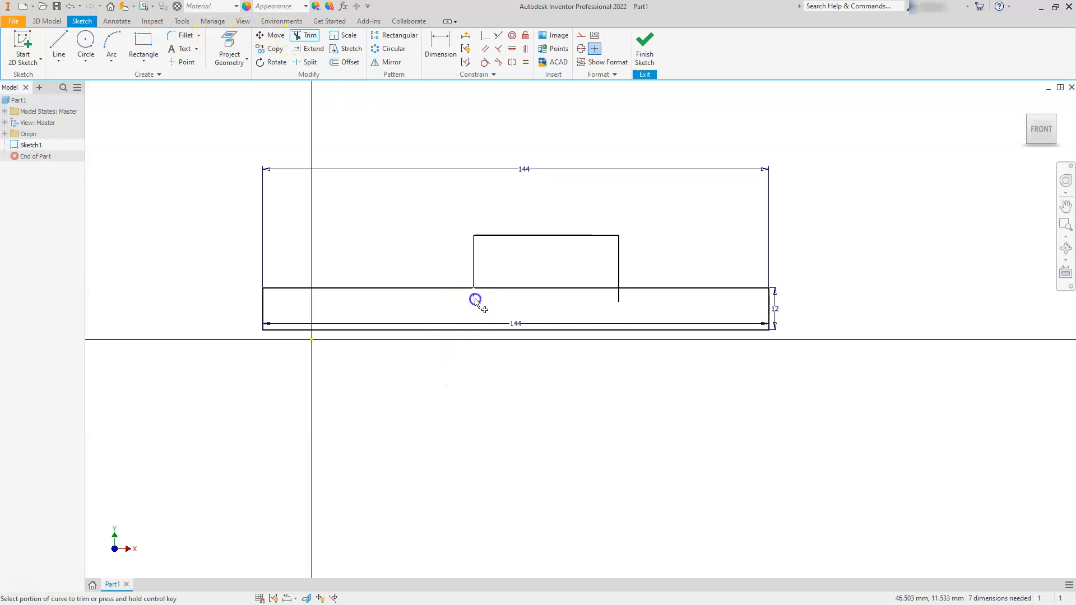
click(583, 288)
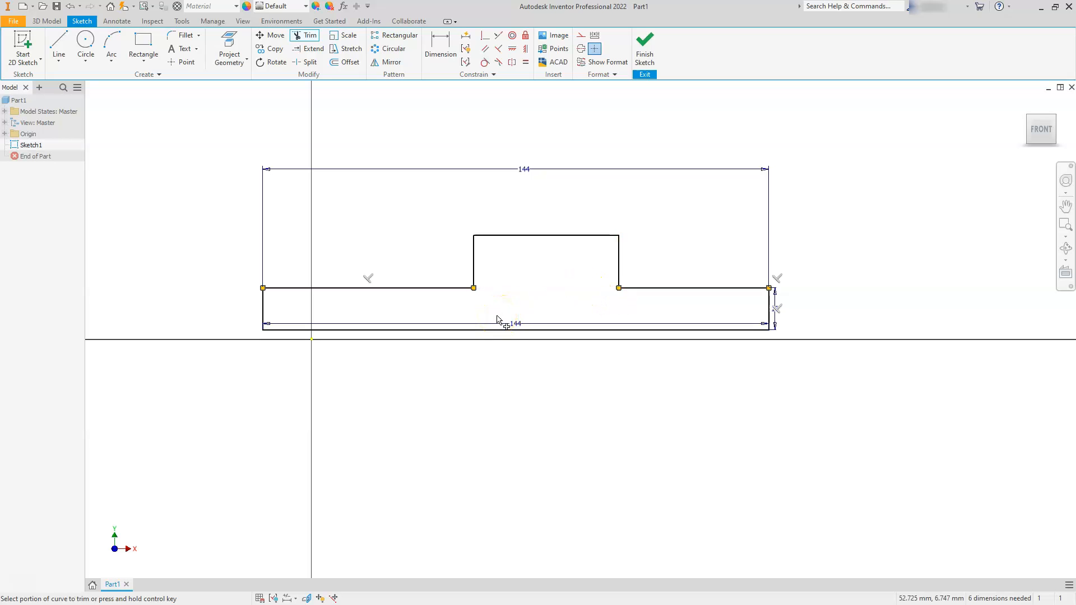
key(Escape)
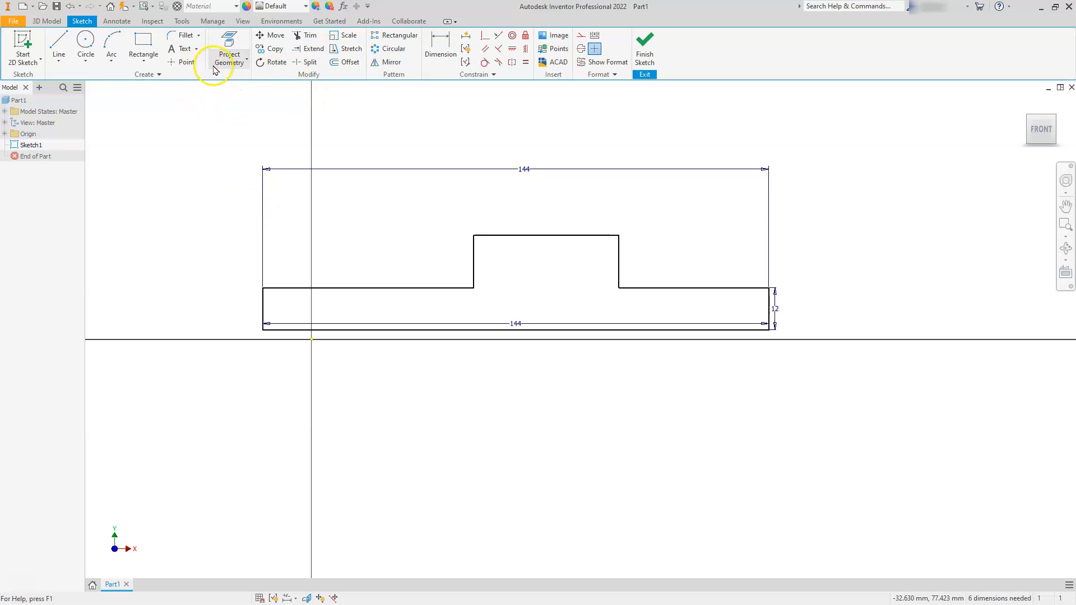
Step: Dimension the raised step's top edge to 60 mm
click(441, 45)
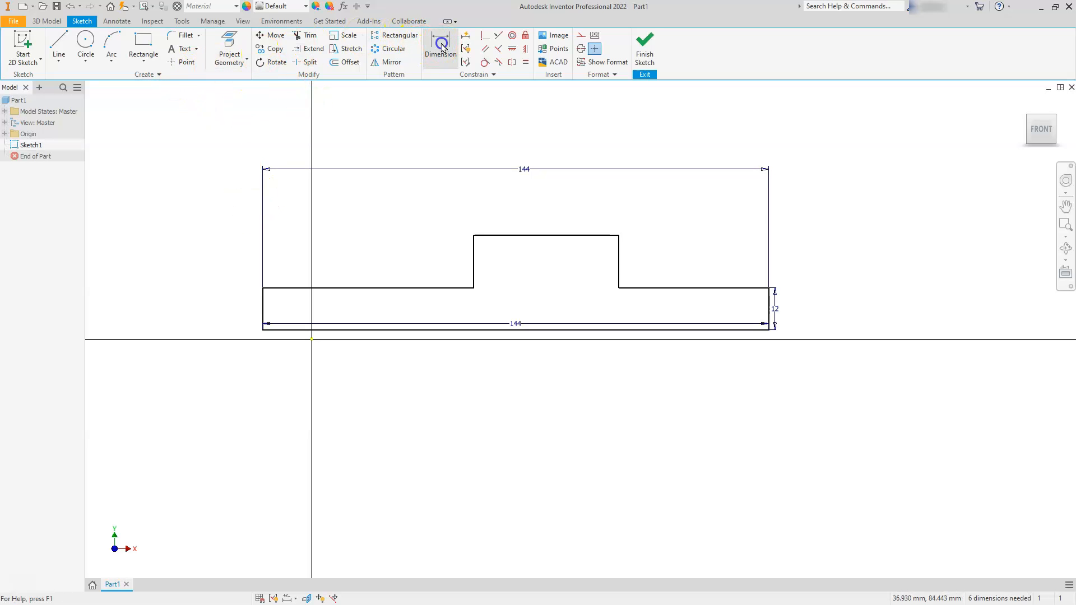
click(535, 236)
click(549, 206)
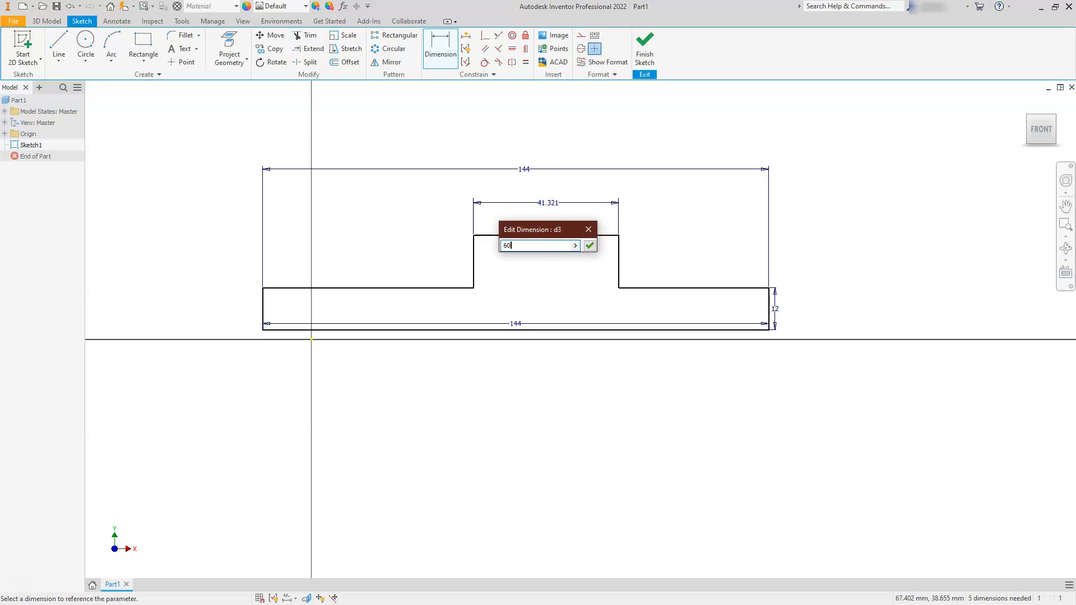
key(Return)
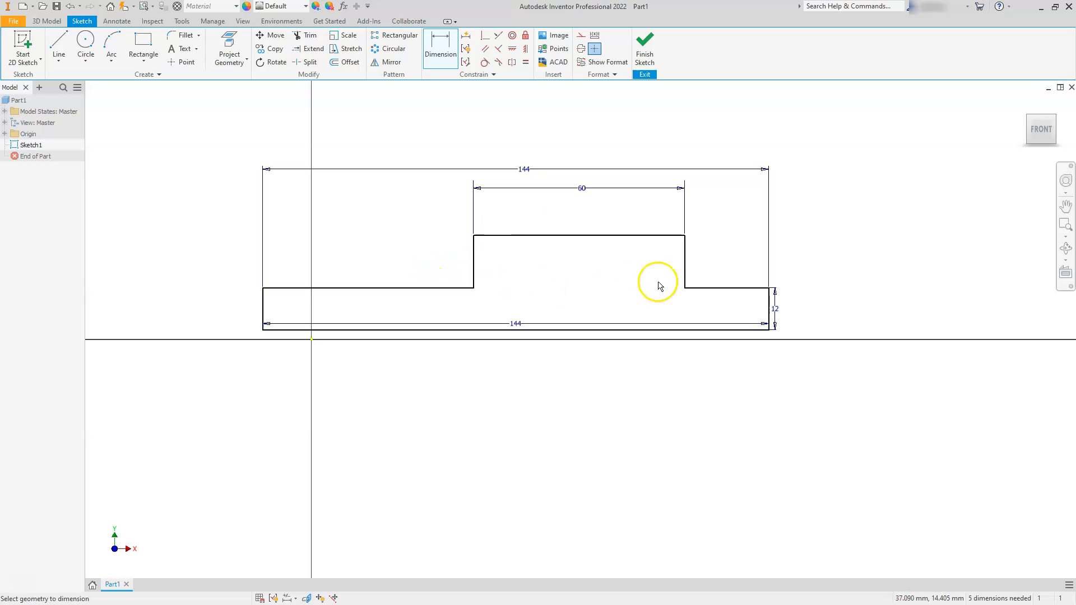
key(Escape)
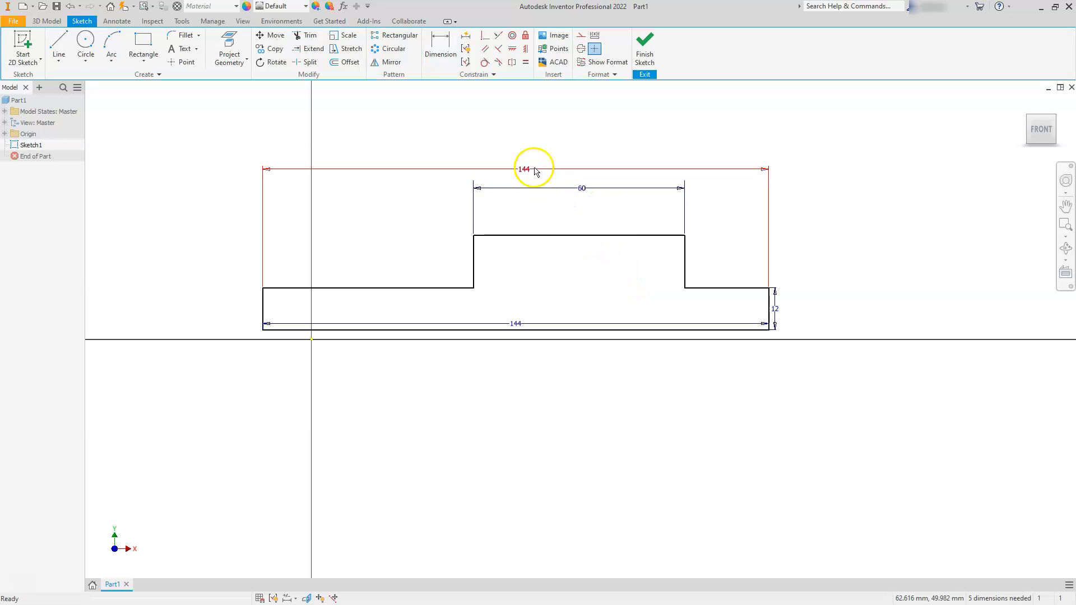
Step: Apply an Equal constraint to the two horizontal shoulder edges on either side of the raised section
click(526, 64)
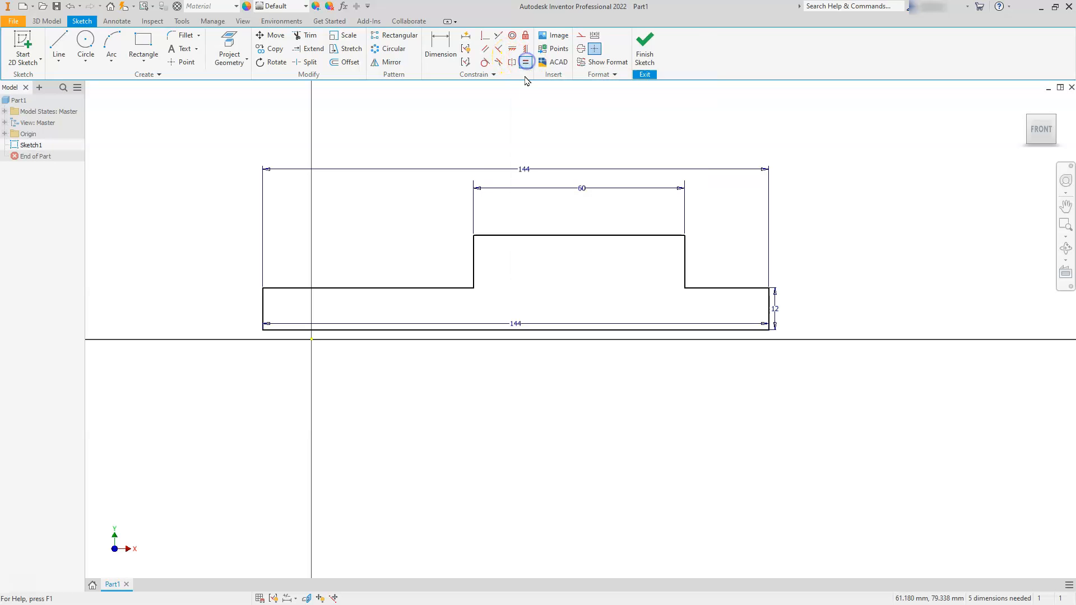
click(451, 288)
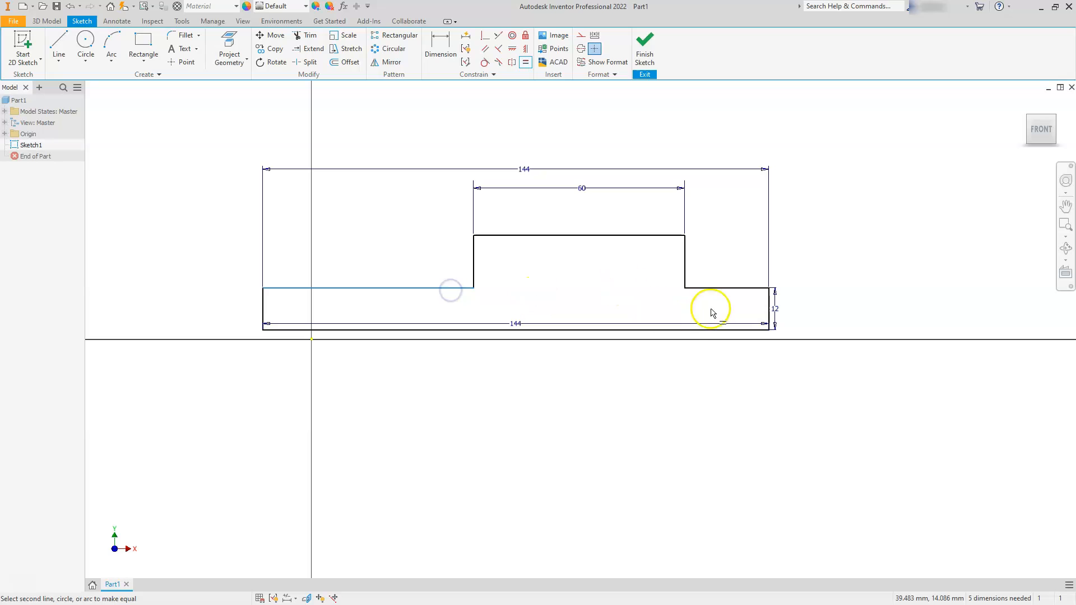
click(719, 289)
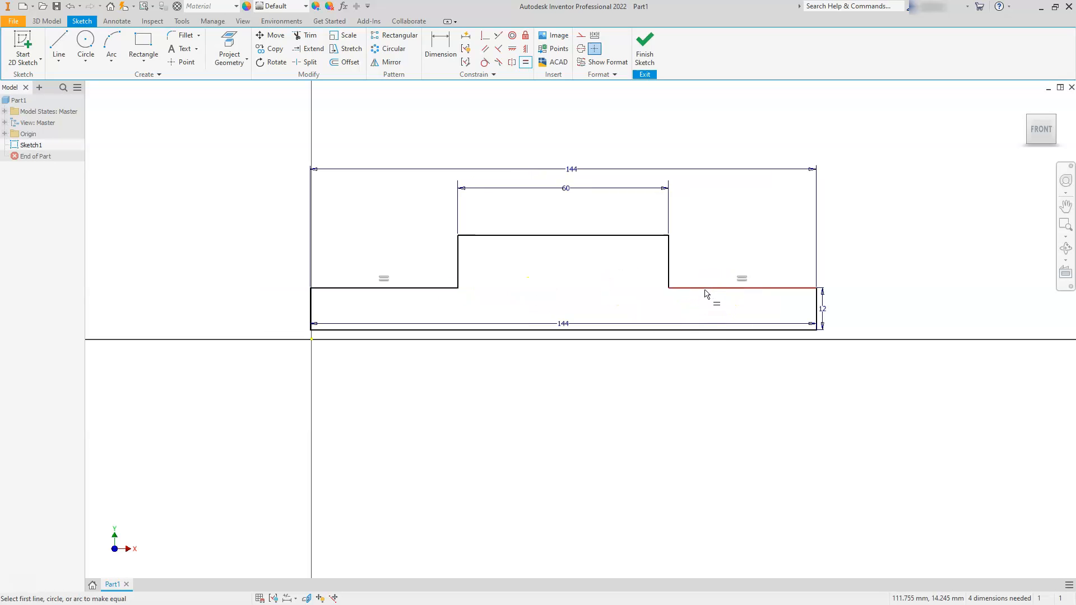
key(Escape)
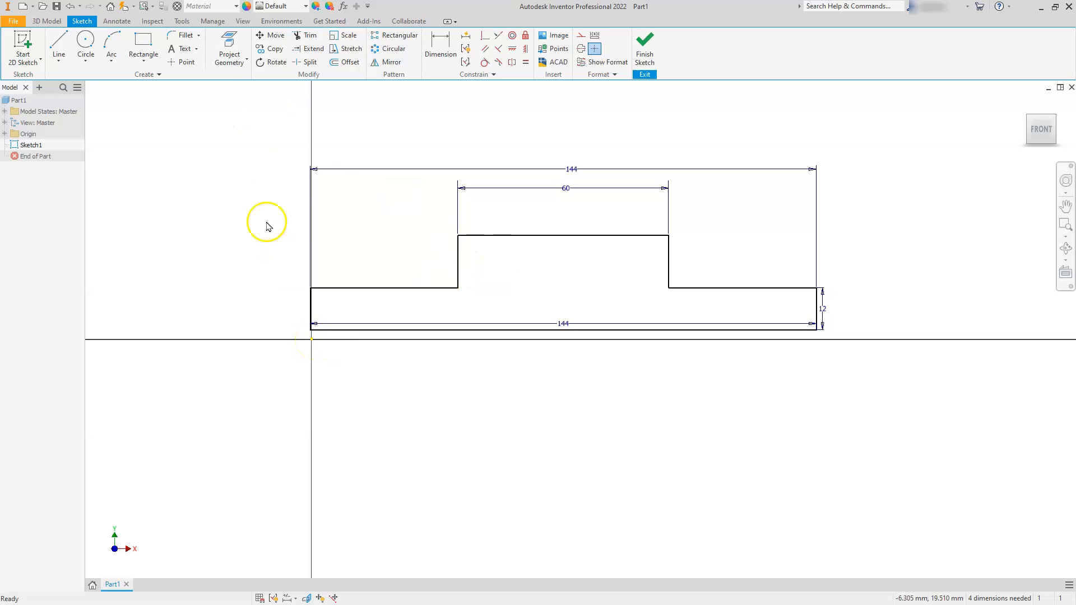
Step: Dimension the profile's right end edge from the origin as half of the upper 144 mm dimension, giving 72 mm
click(439, 47)
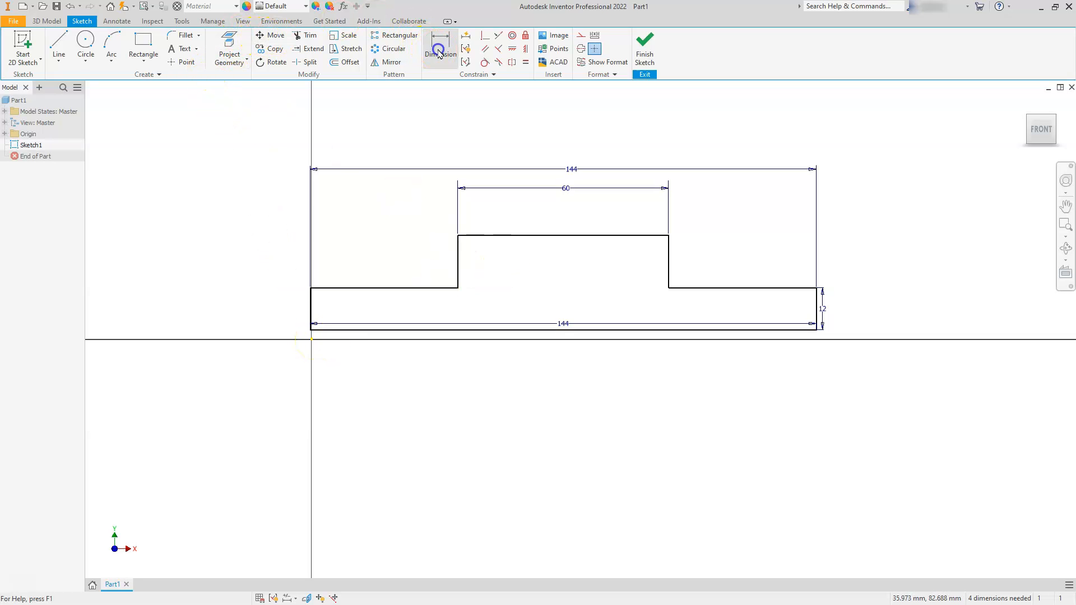
click(817, 308)
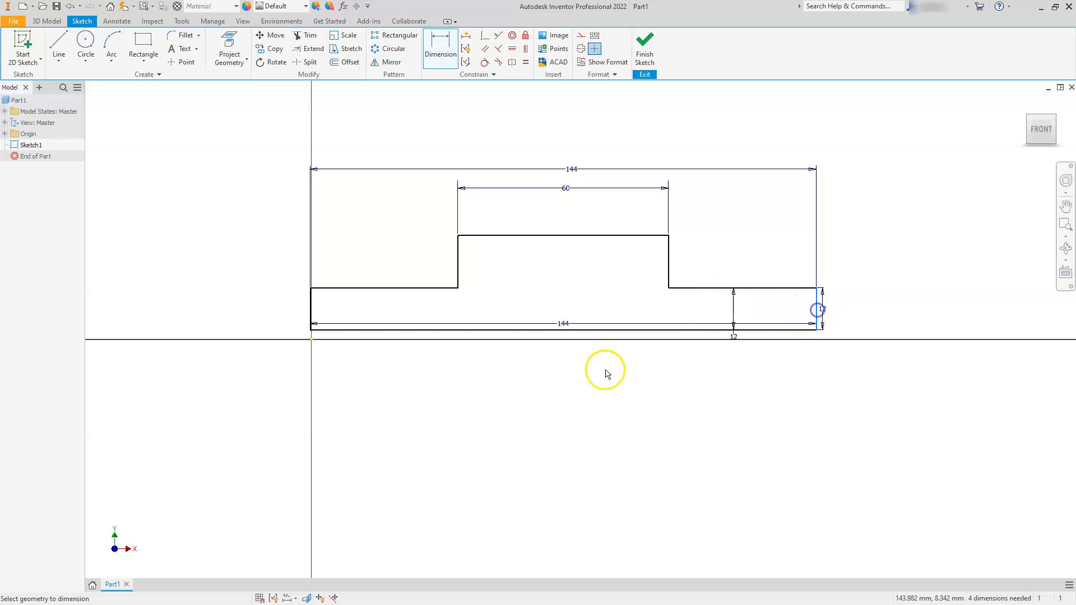
click(313, 339)
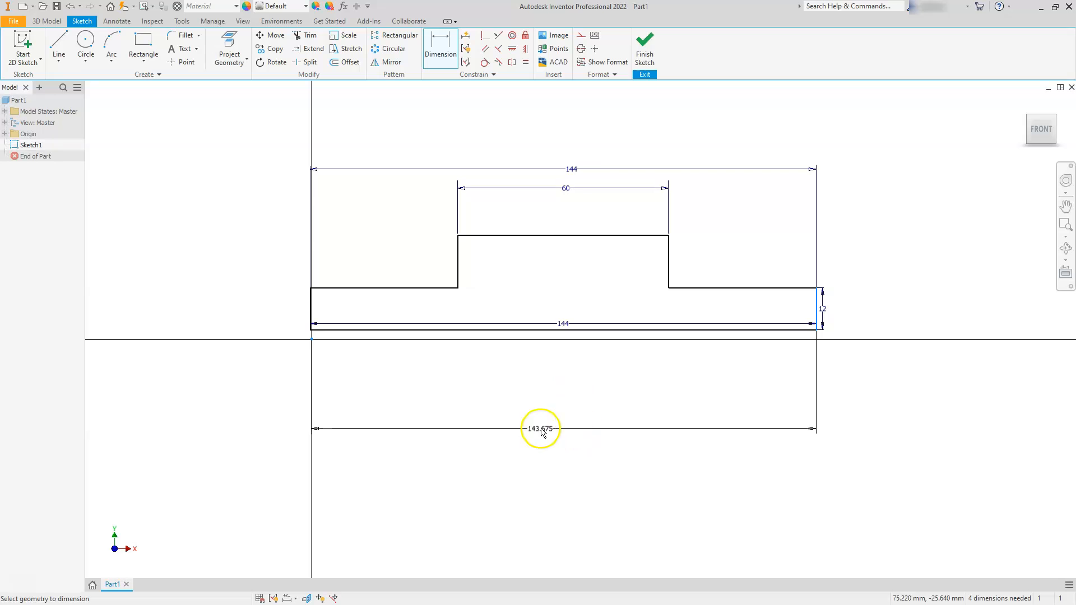
click(552, 429)
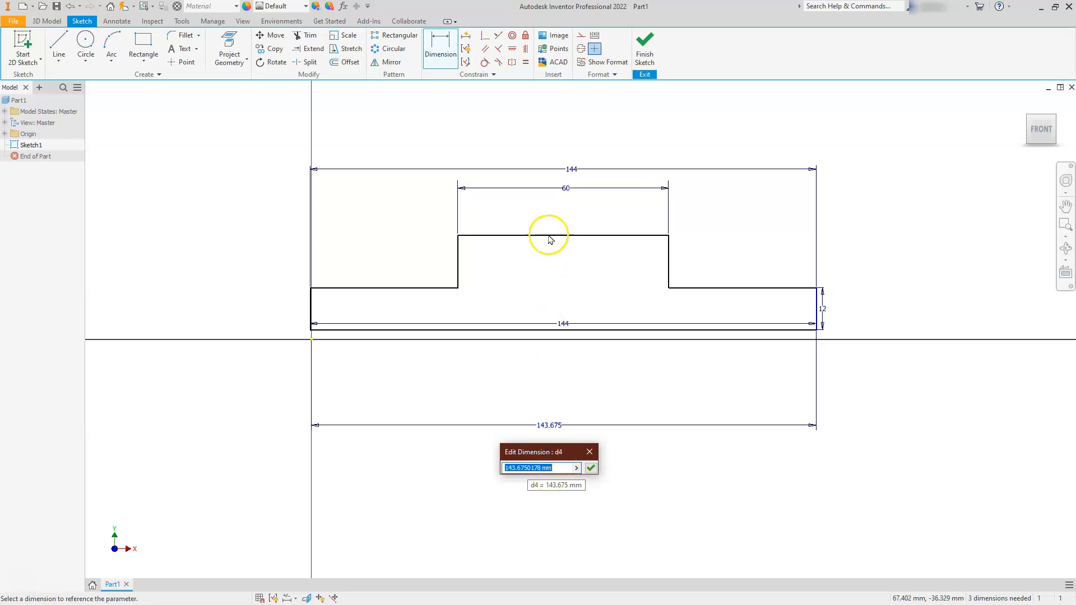
click(570, 170)
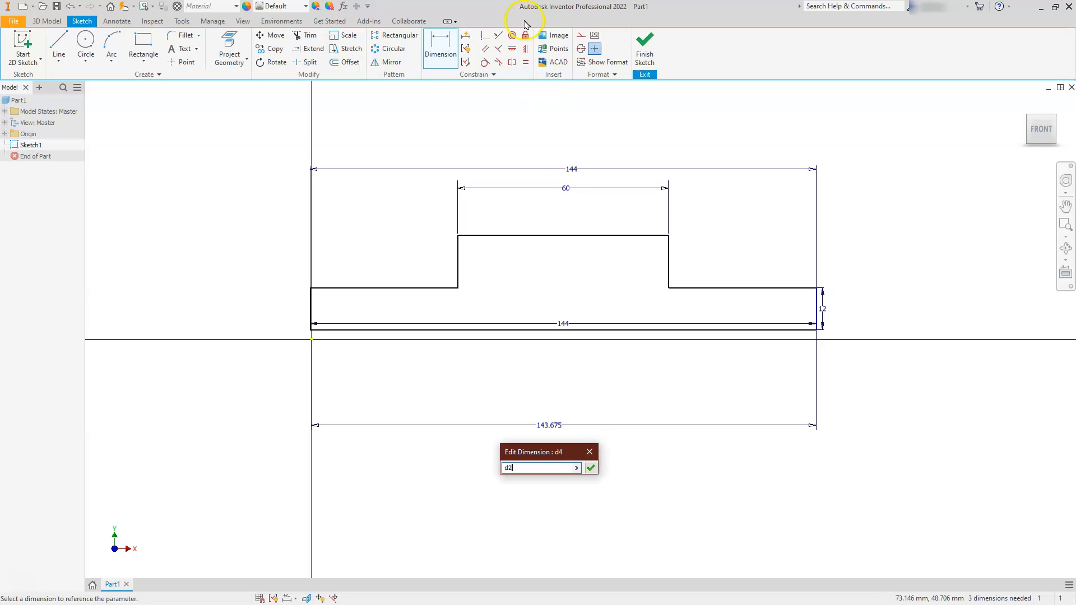
key(Return)
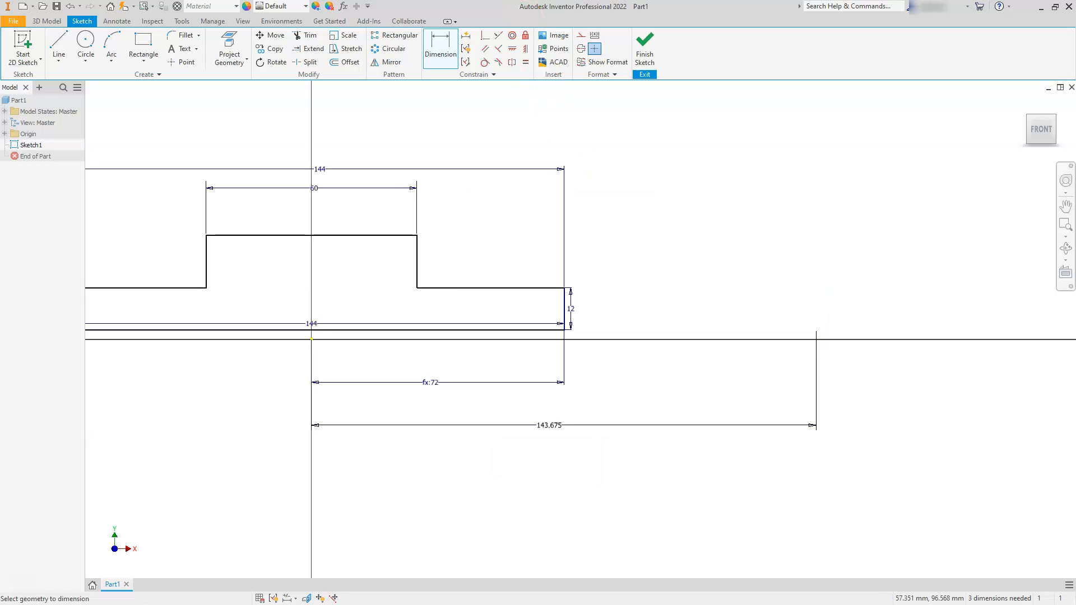
Step: Dimension the overall height from the base edge to the raised section's top edge as 38 mm
scroll(591, 214, down, 4)
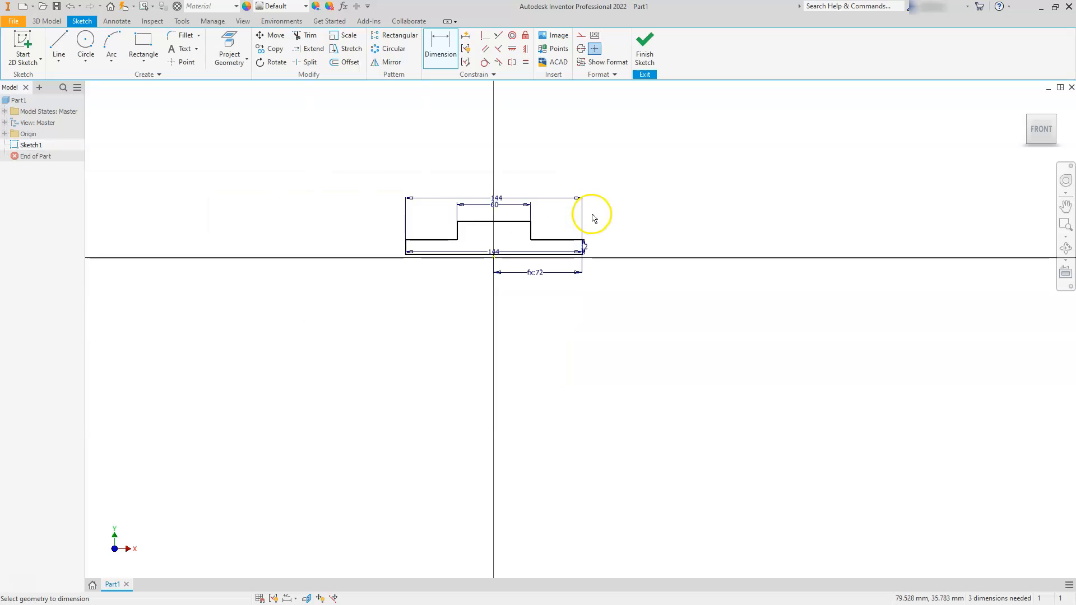
scroll(487, 238, up, 5)
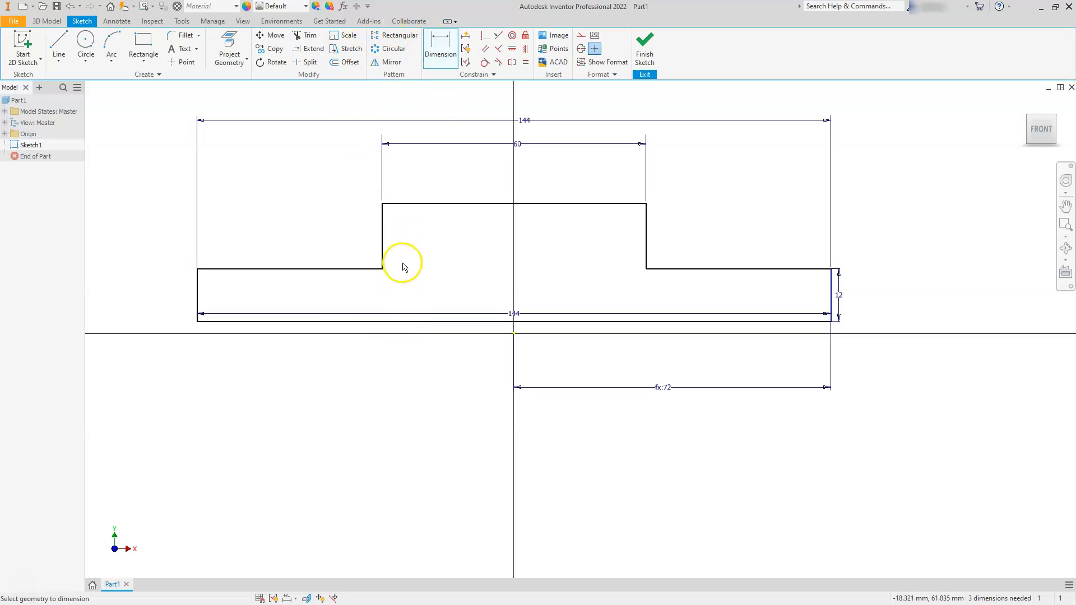
click(401, 321)
click(420, 204)
click(150, 260)
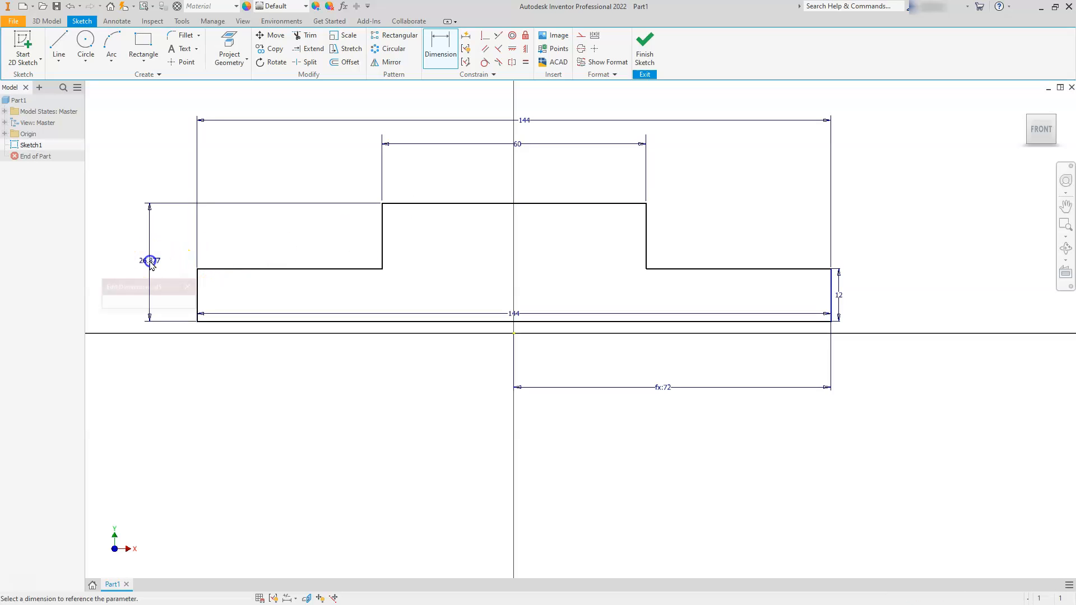
text(38)
key(Return)
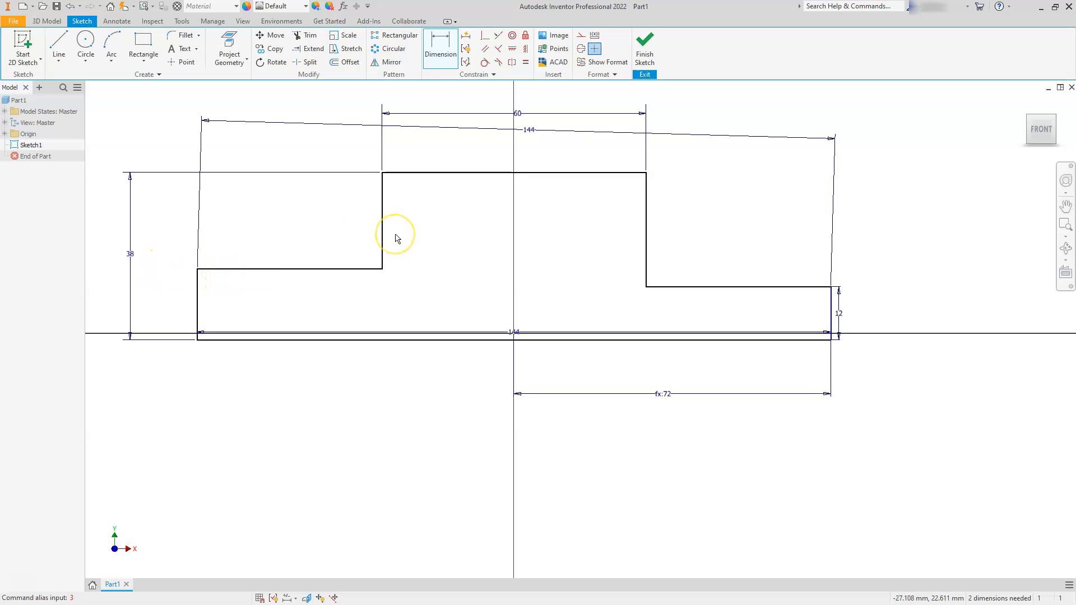
key(Escape)
Step: Move the slanted 144 mm dimension above the 60 mm dimension
scroll(404, 237, up, 6)
scroll(407, 238, down, 9)
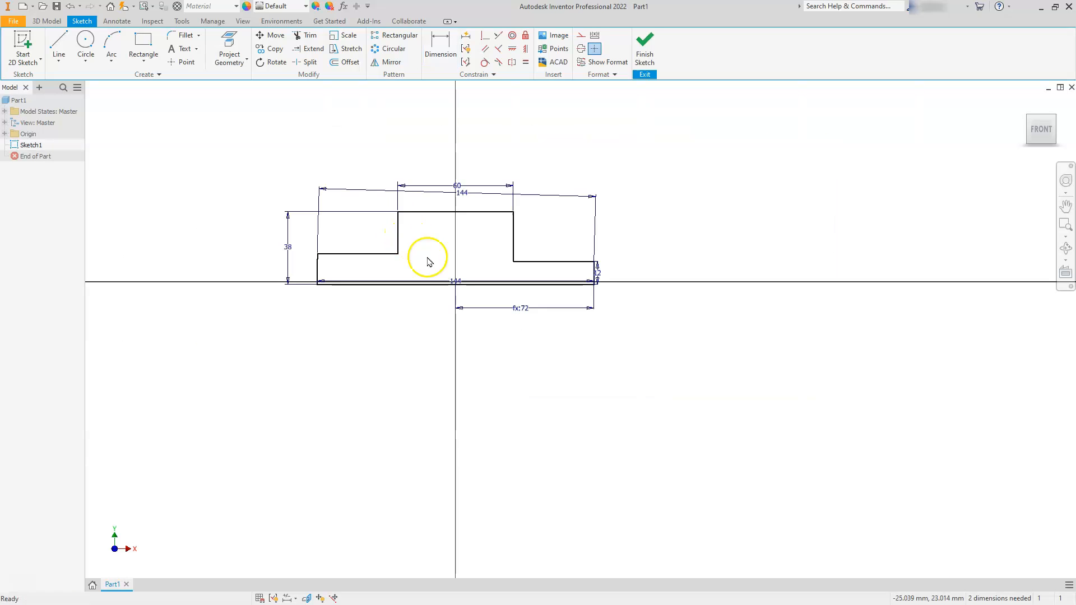
scroll(372, 332, up, 3)
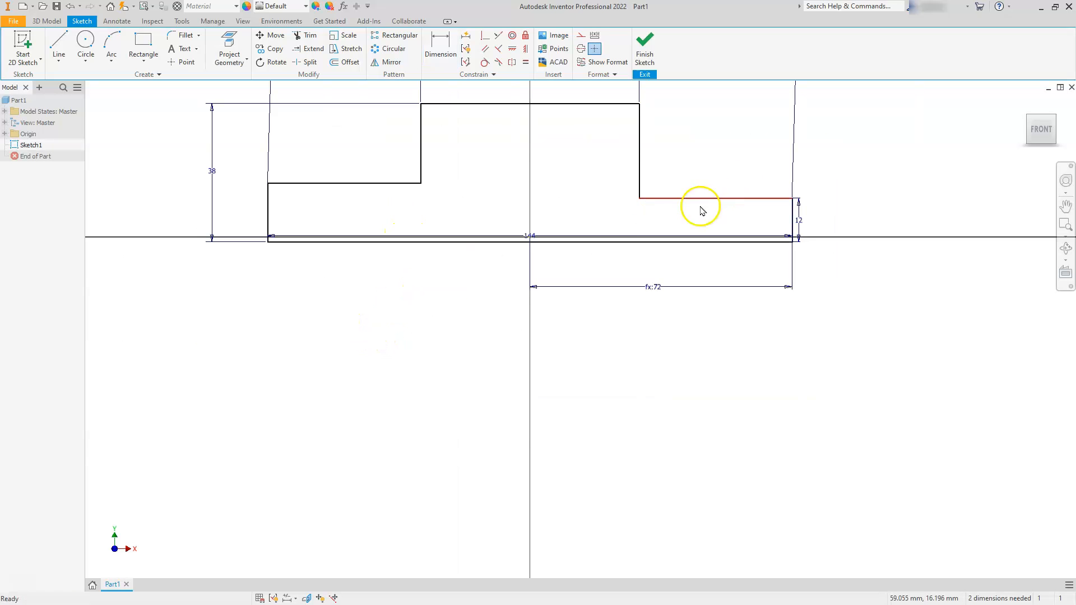
scroll(439, 241, down, 2)
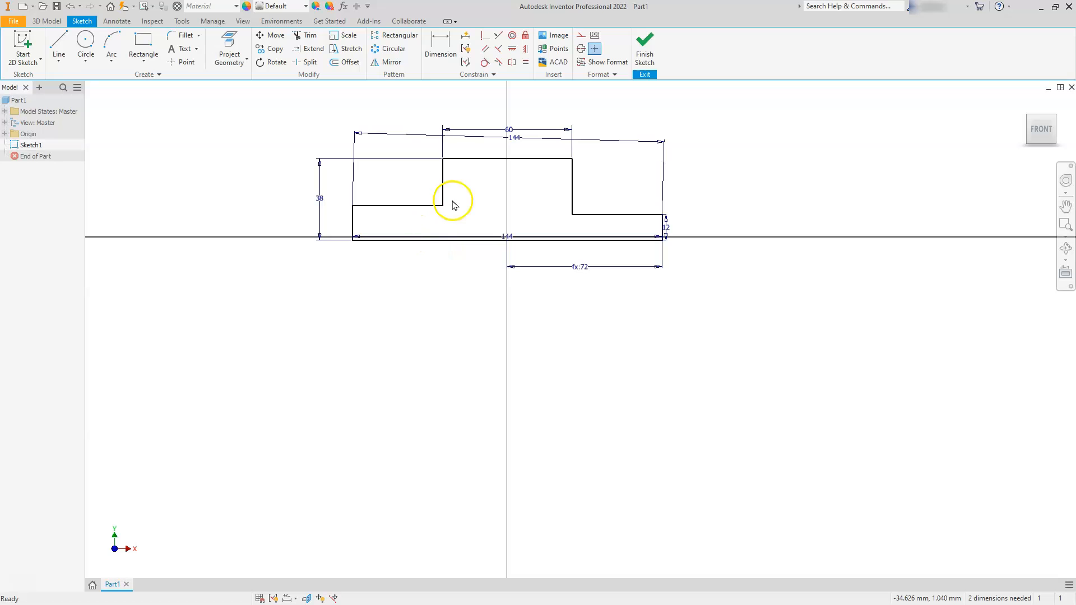
drag(526, 138, 529, 105)
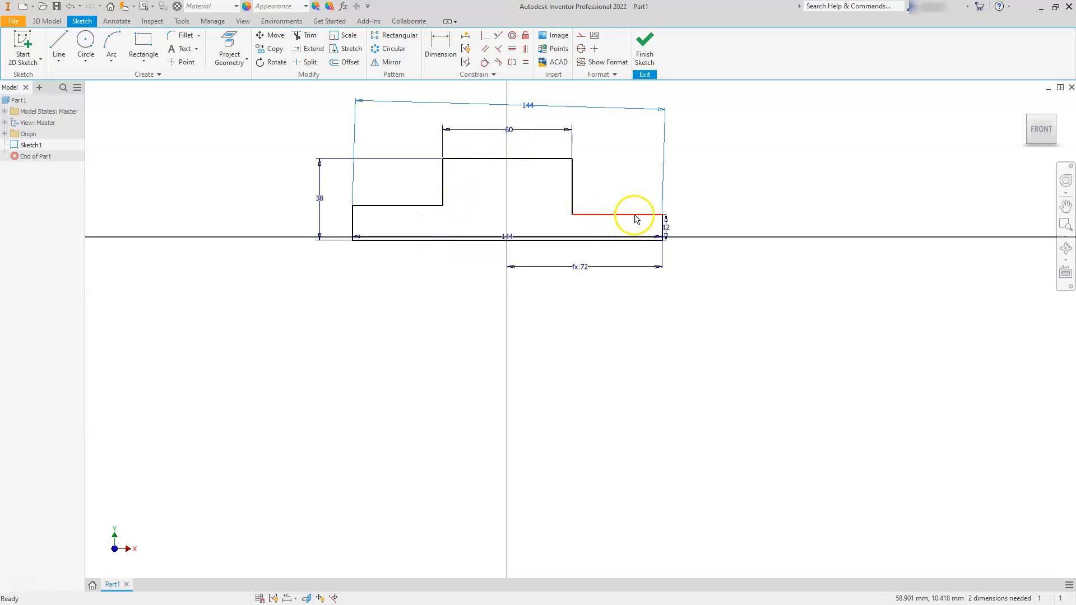
Step: Apply a Vertical constraint to the slightly tilted left end edge of the profile
scroll(639, 224, up, 3)
scroll(643, 226, up, 2)
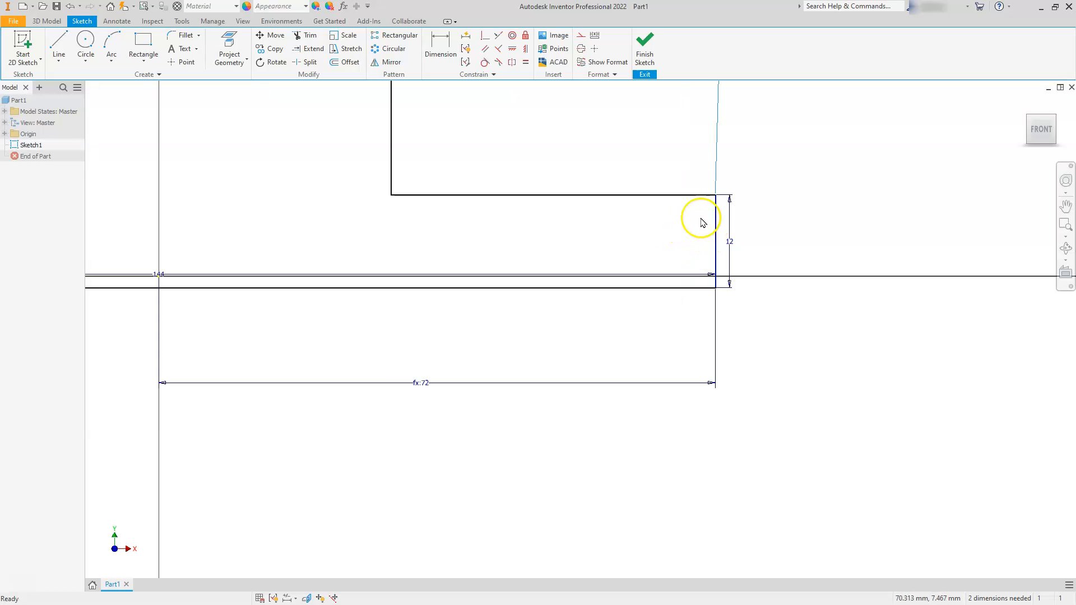
scroll(681, 224, down, 5)
scroll(454, 224, up, 6)
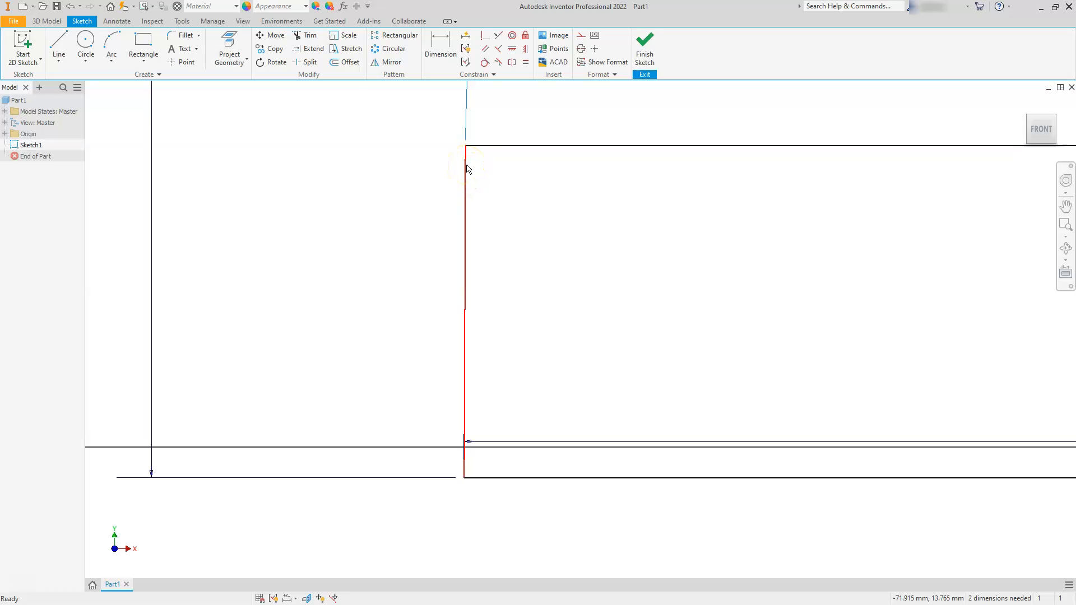
scroll(470, 187, down, 3)
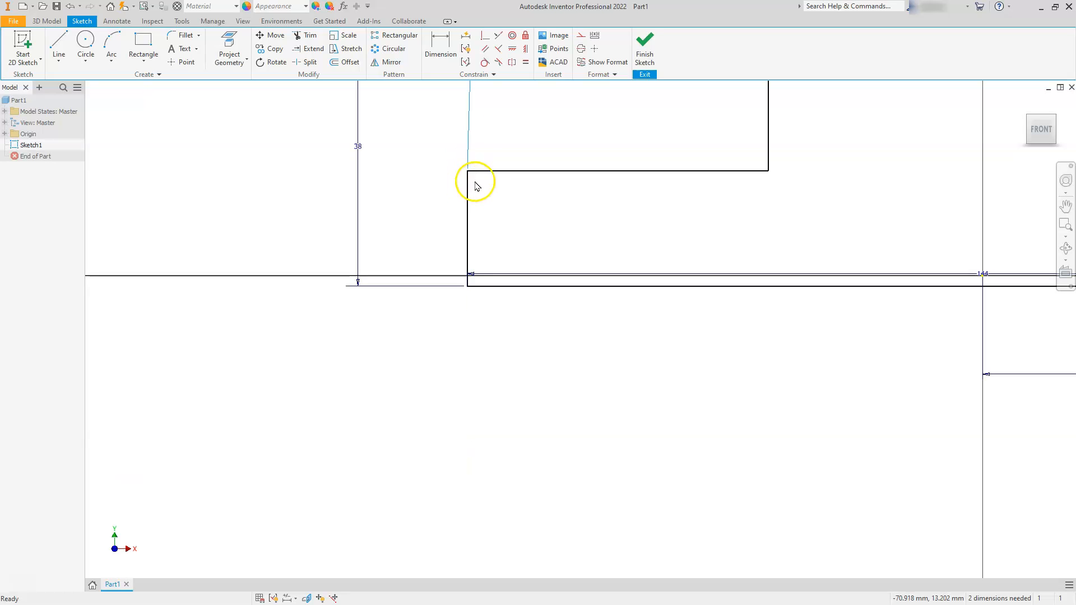
click(526, 52)
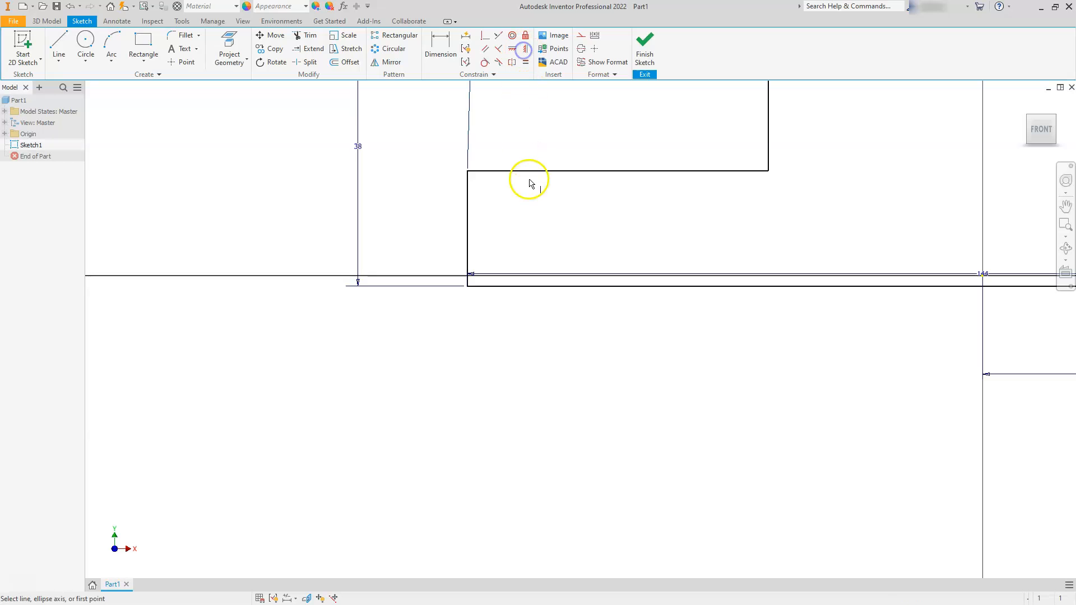
click(471, 219)
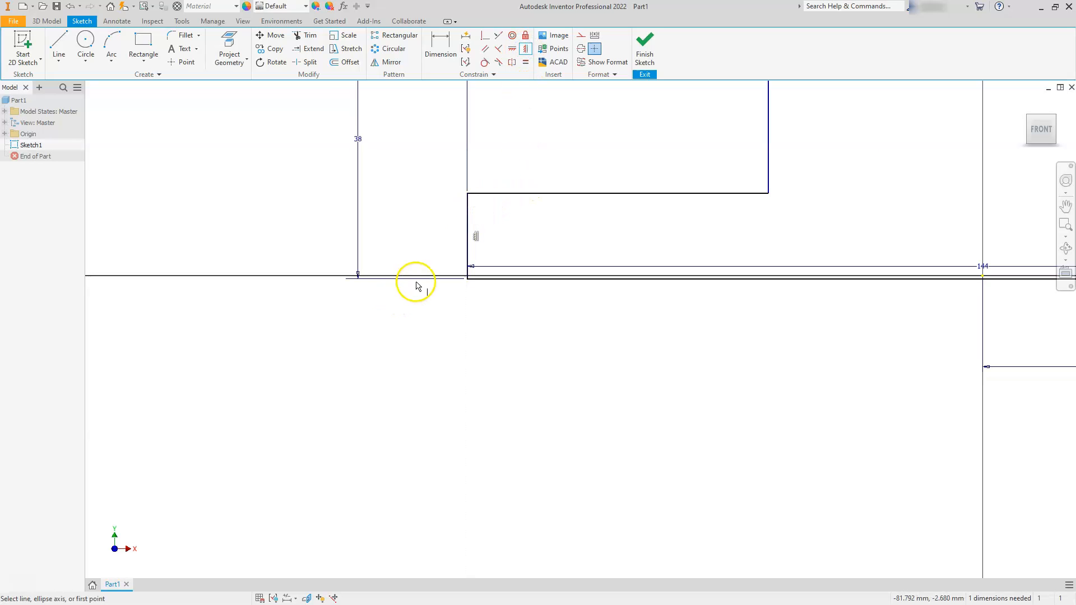
scroll(415, 287, down, 5)
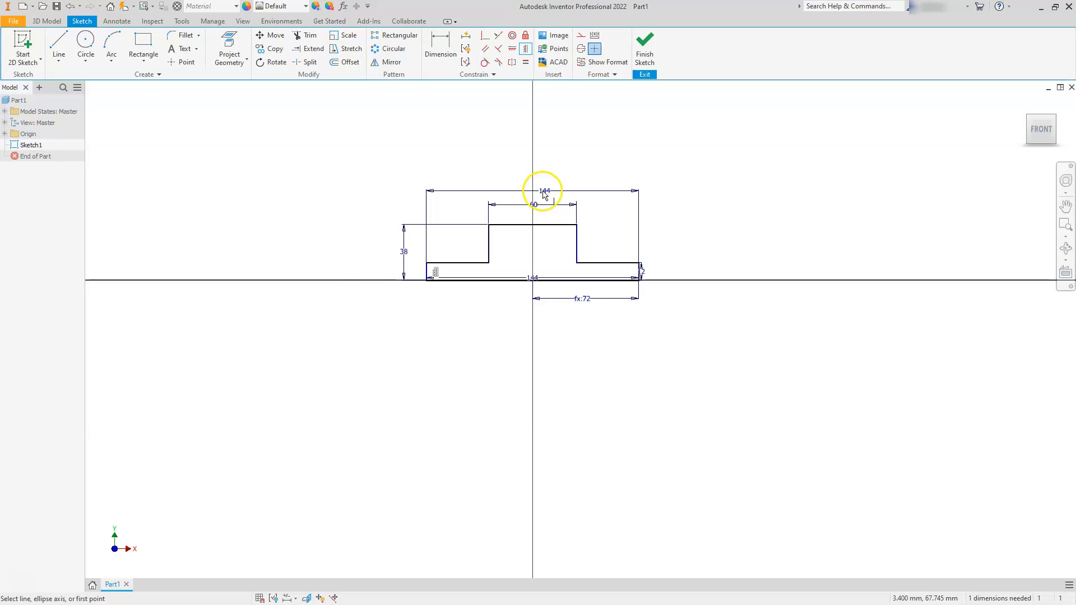
scroll(519, 264, up, 5)
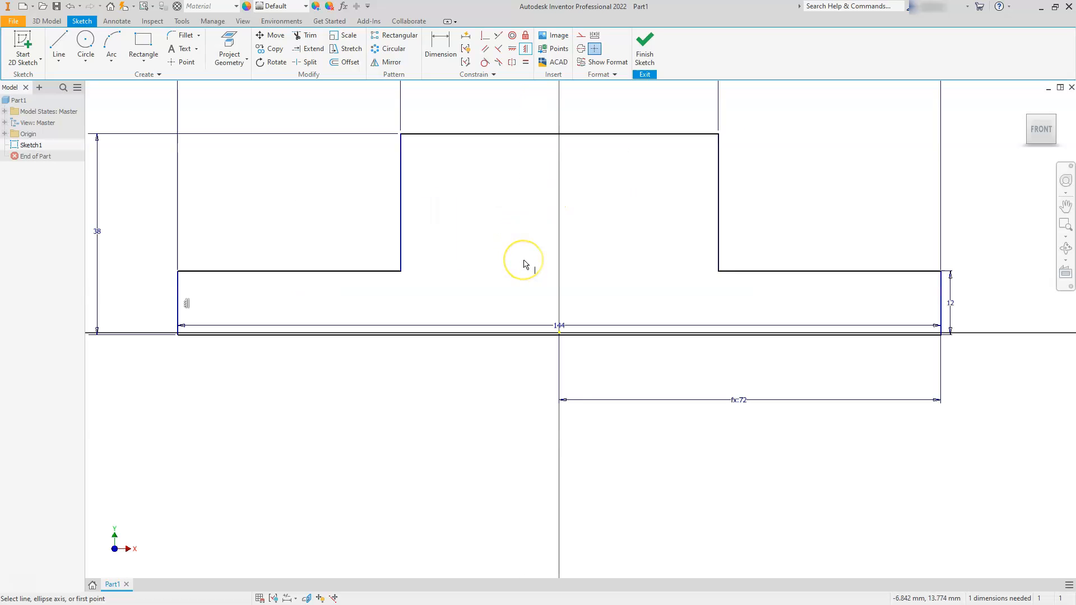
key(Escape)
Step: Move the profile up clear of the horizontal axis and make its base edge coincident with the origin point
scroll(515, 241, down, 3)
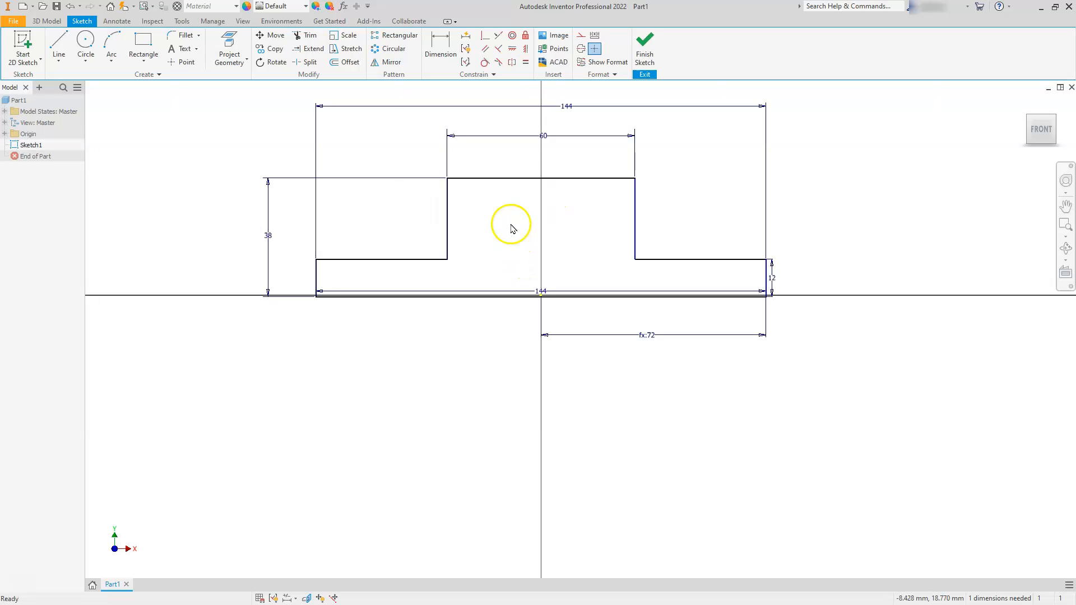
click(502, 180)
drag(502, 180, 501, 145)
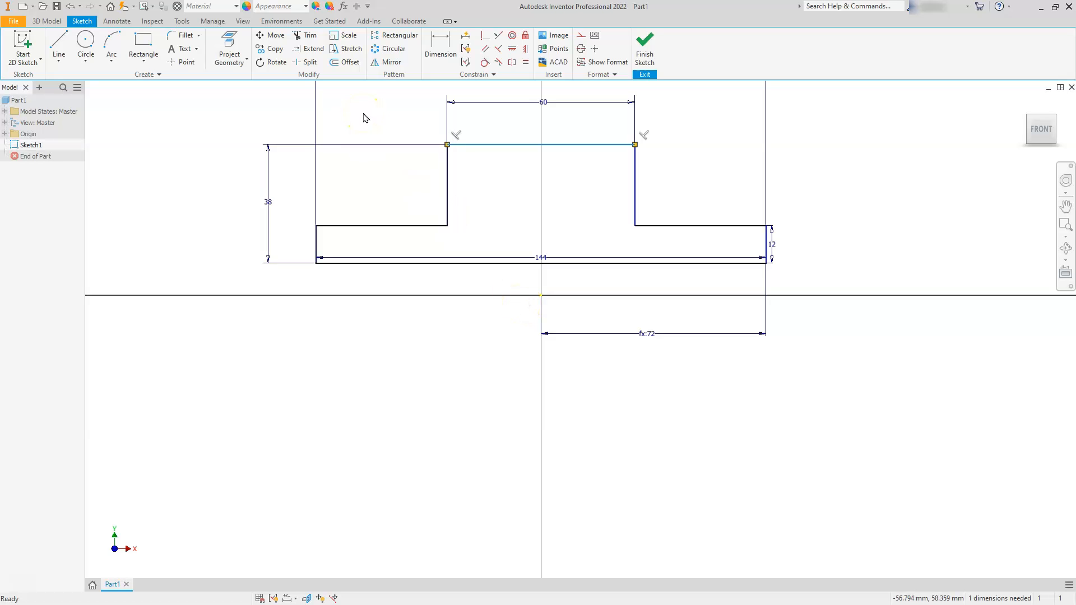
click(483, 40)
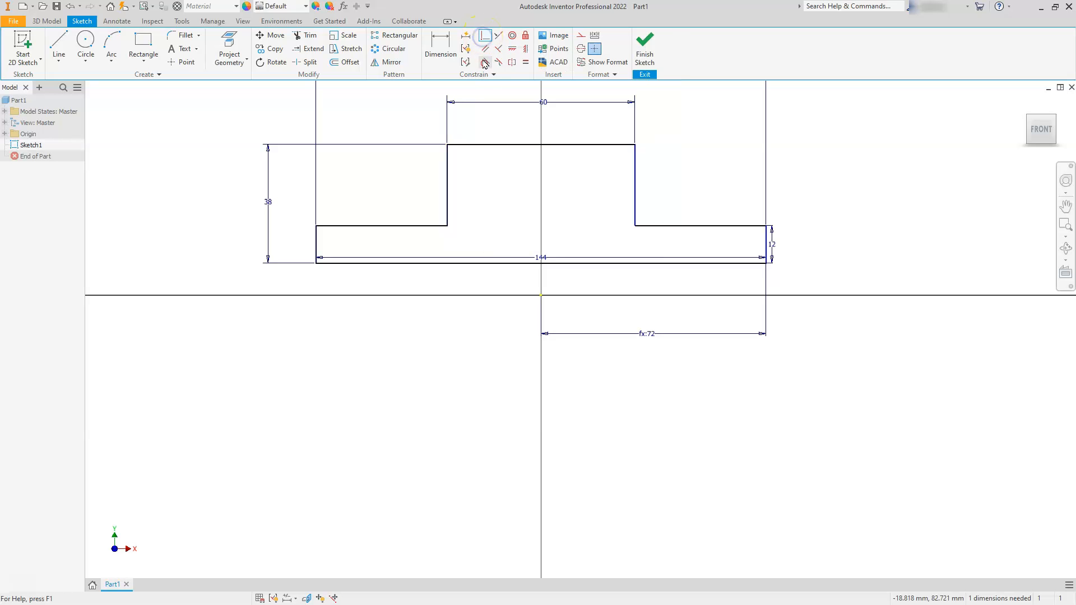
click(541, 296)
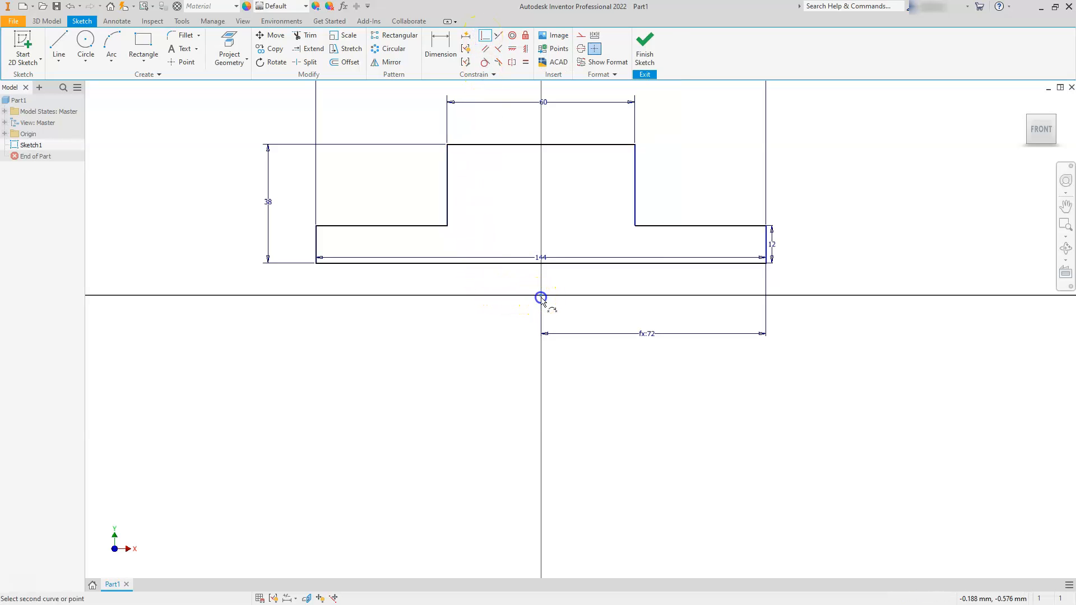
click(516, 270)
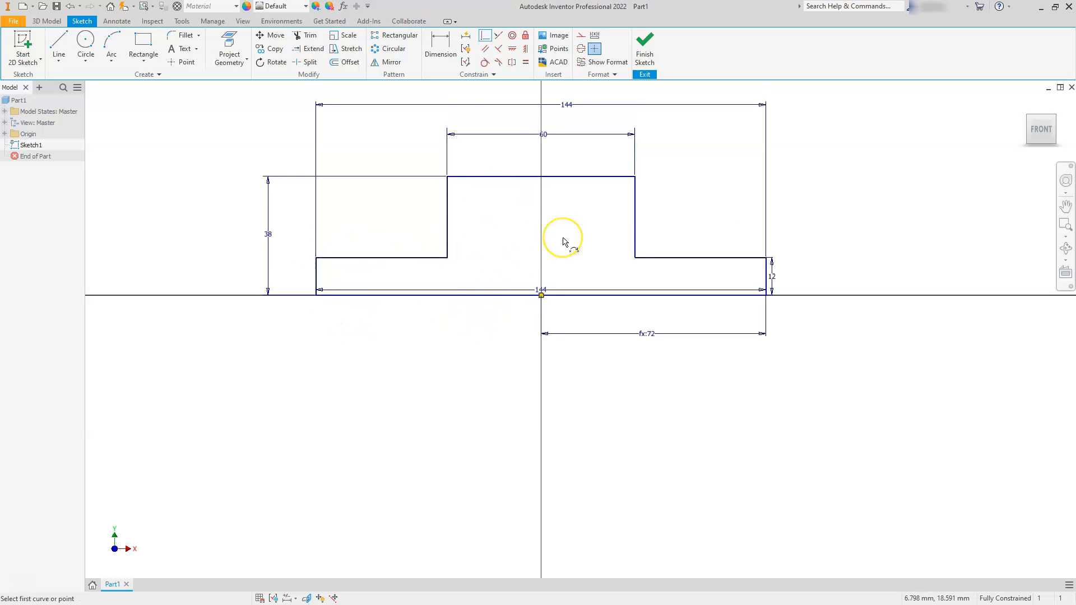
key(Escape)
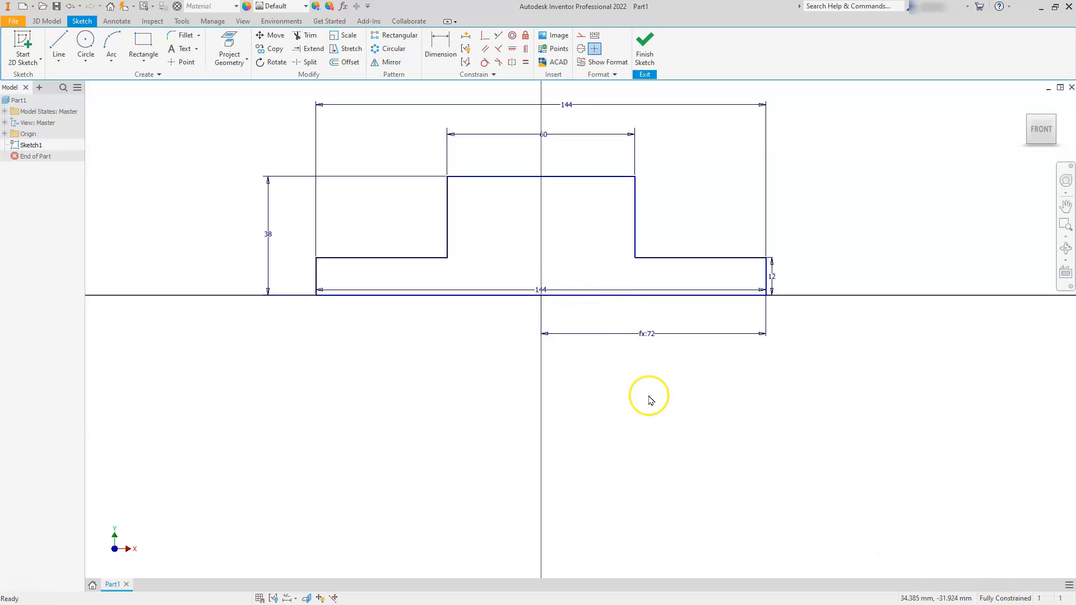
Step: Finish the sketch and extrude the stepped profile 42 mm in the default direction
click(652, 51)
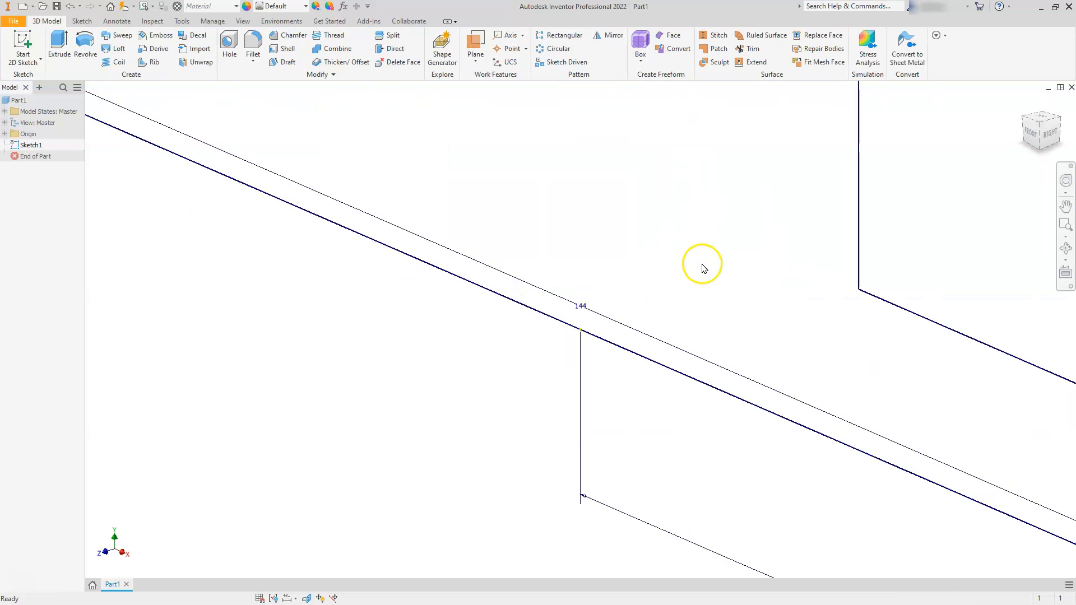
scroll(704, 273, up, 3)
scroll(697, 300, up, 2)
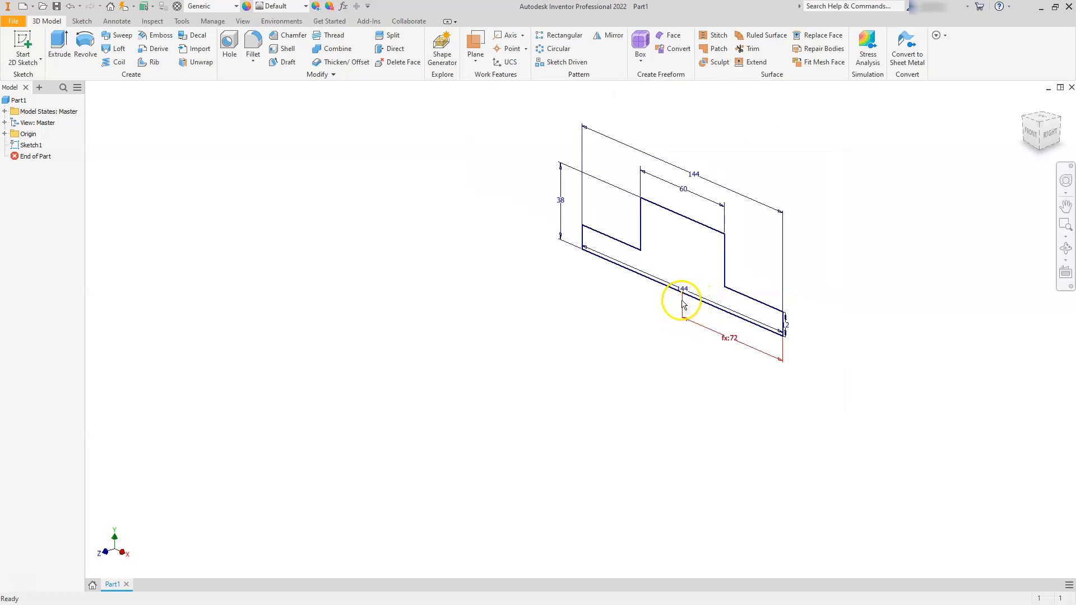
click(59, 43)
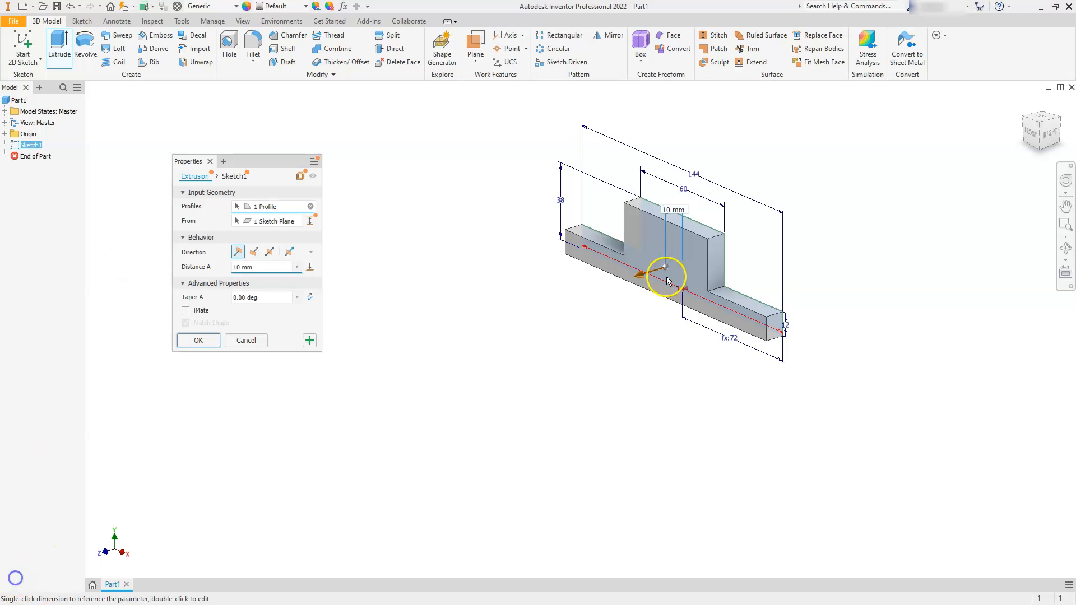
click(255, 252)
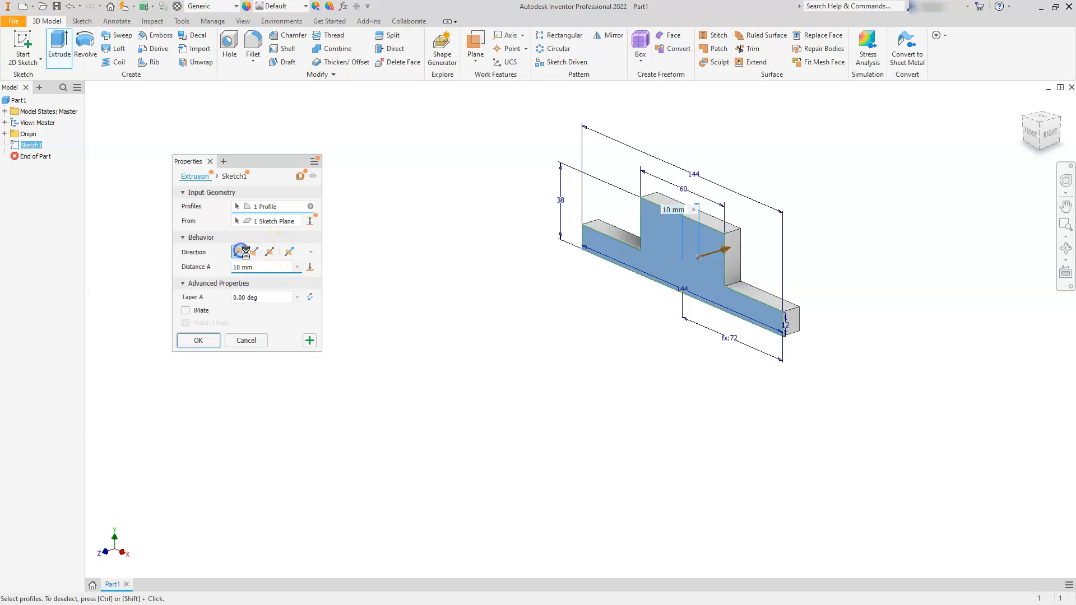
click(240, 252)
click(257, 270)
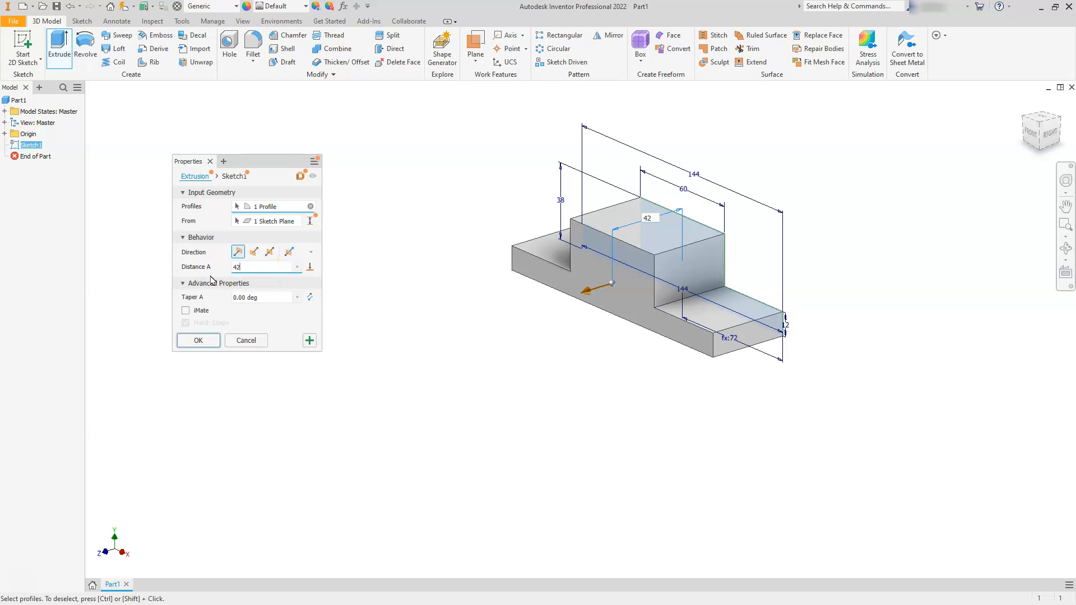
key(Return)
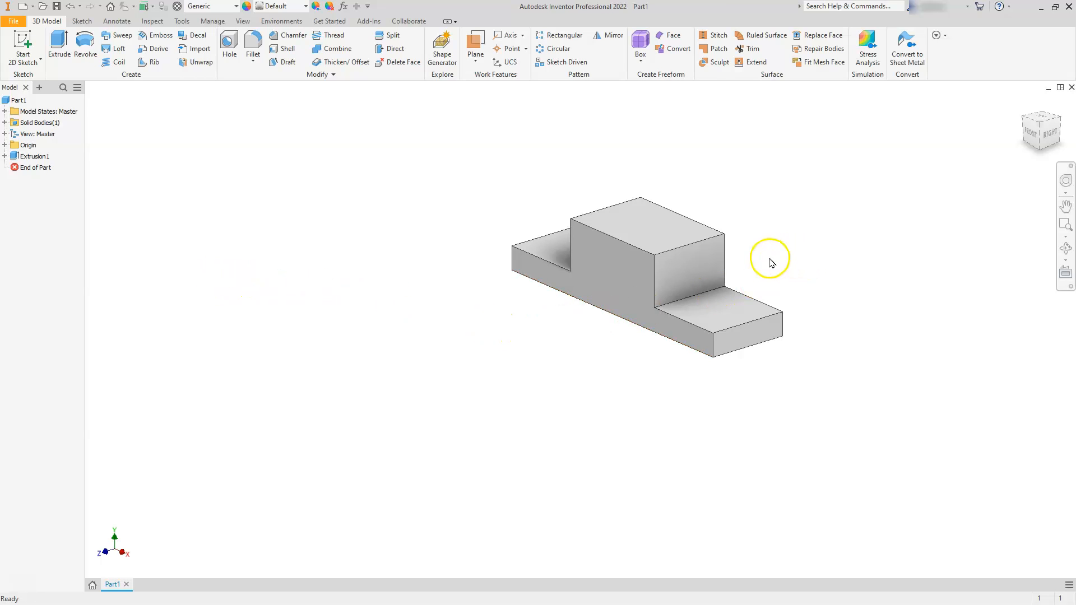
Step: Start a sketch on the part's back face and project the raised section's top edge into it
click(1062, 122)
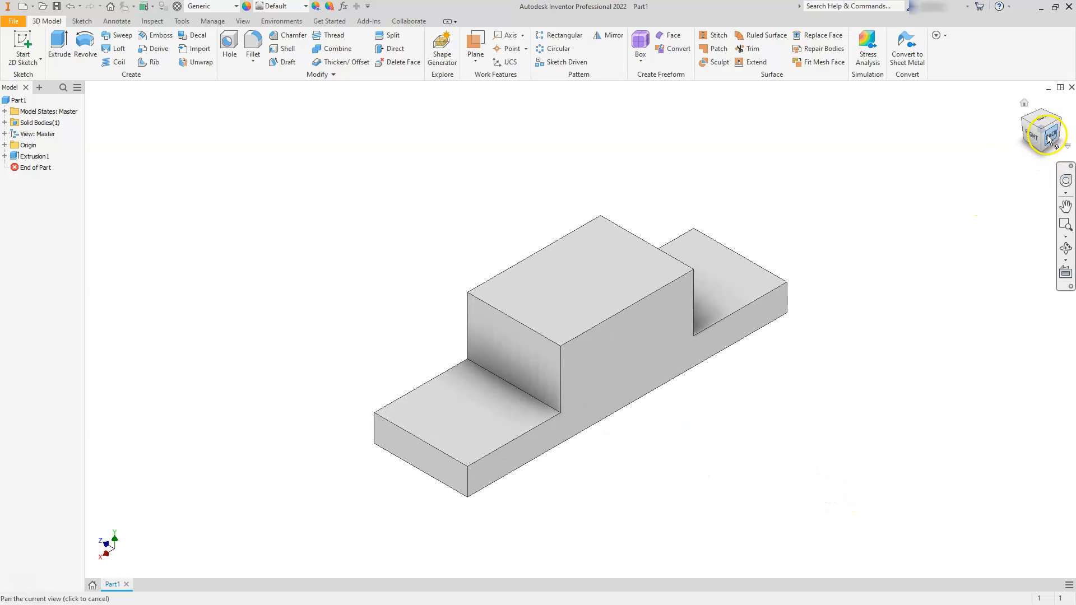
click(651, 358)
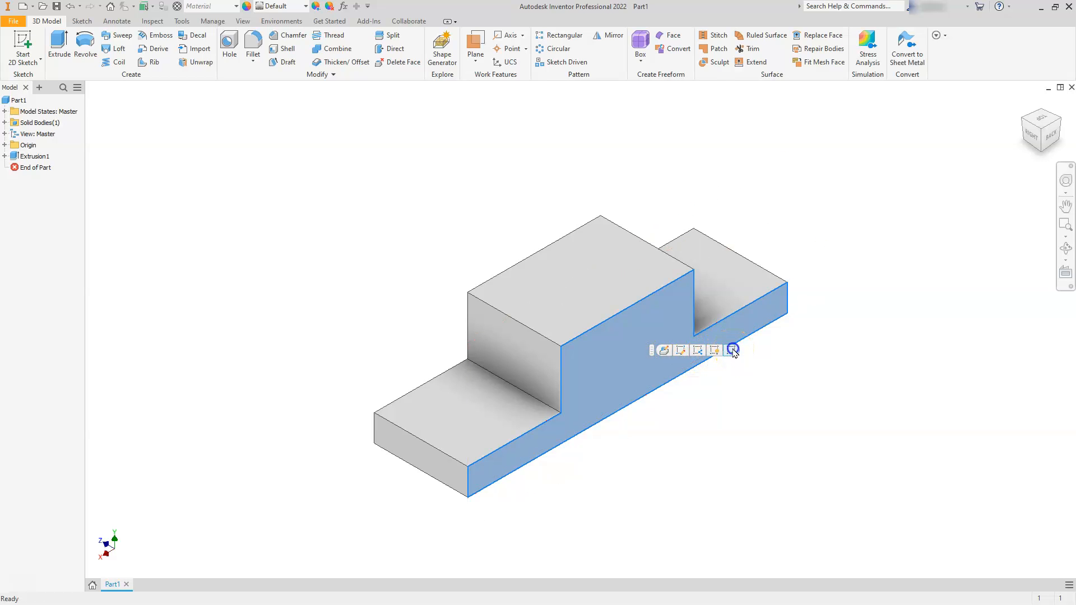
click(732, 350)
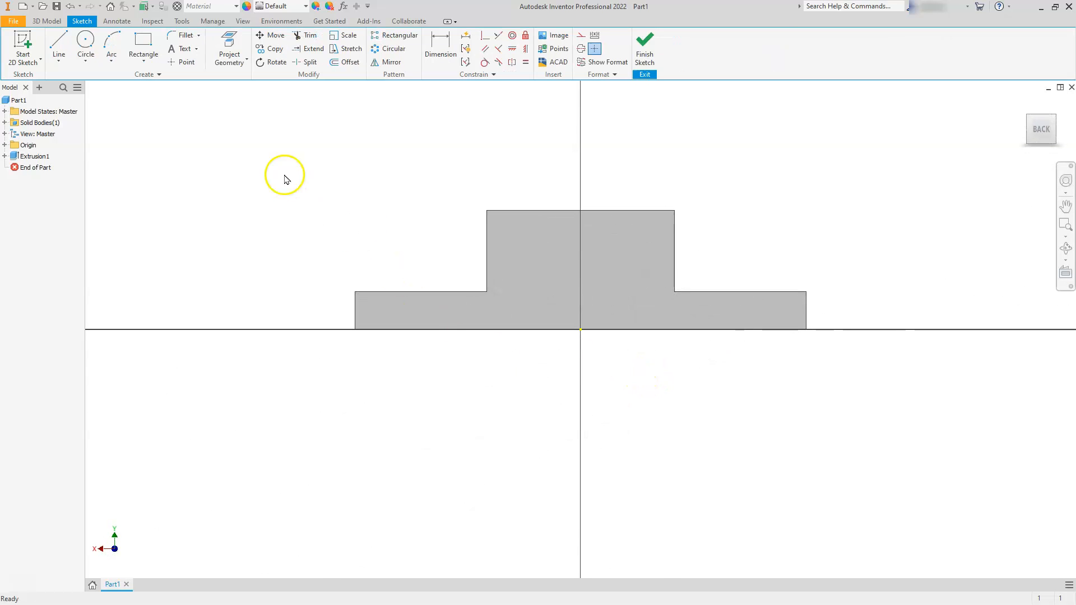
click(230, 38)
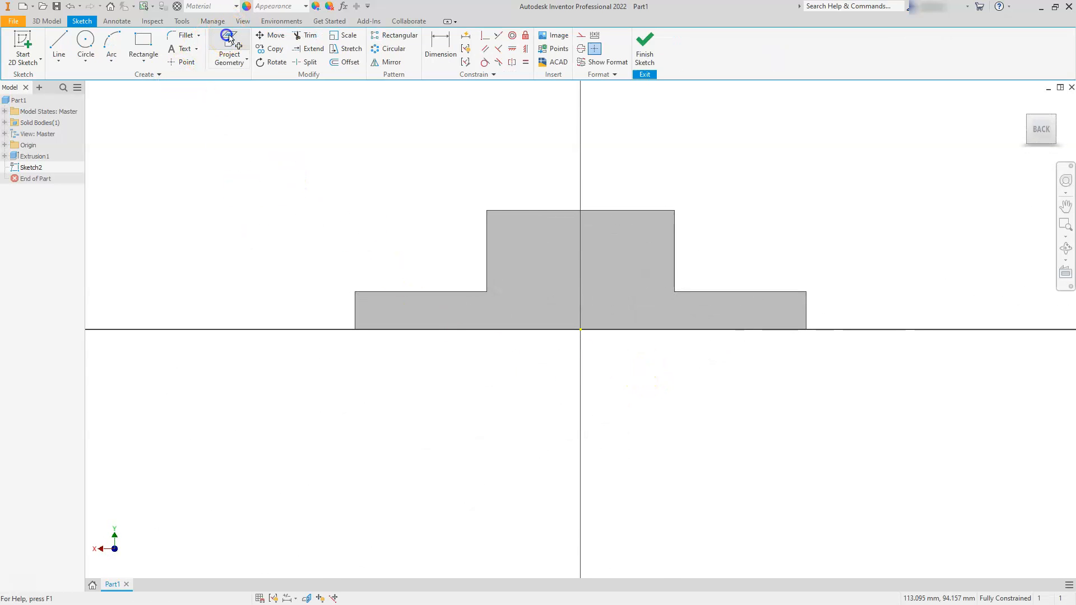
click(525, 211)
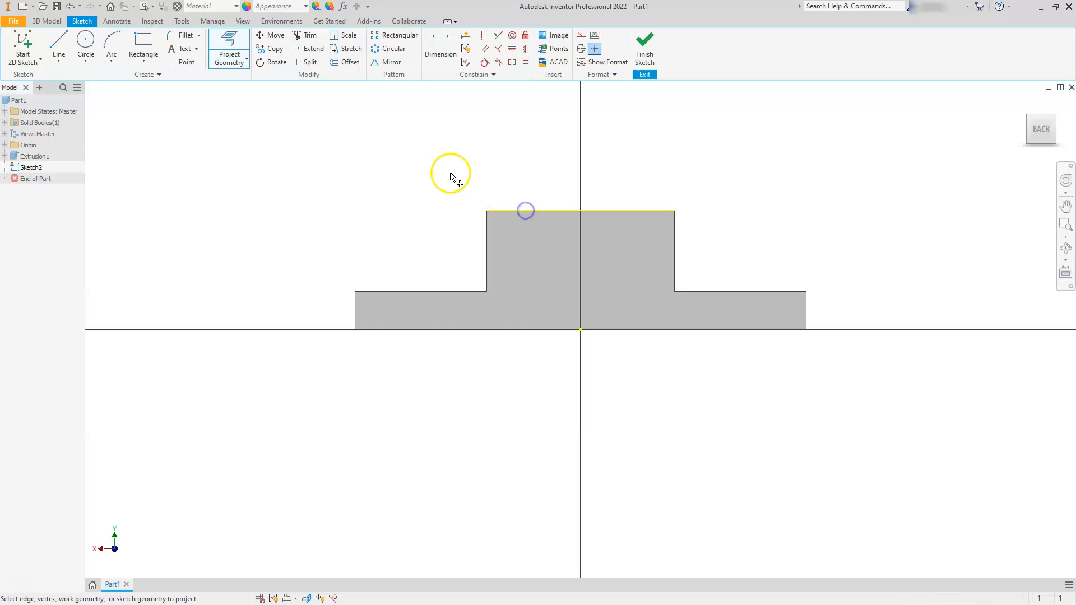
key(Escape)
Step: Draw a circle centred on the midpoint of the projected top edge and passing through that edge's endpoint
click(85, 38)
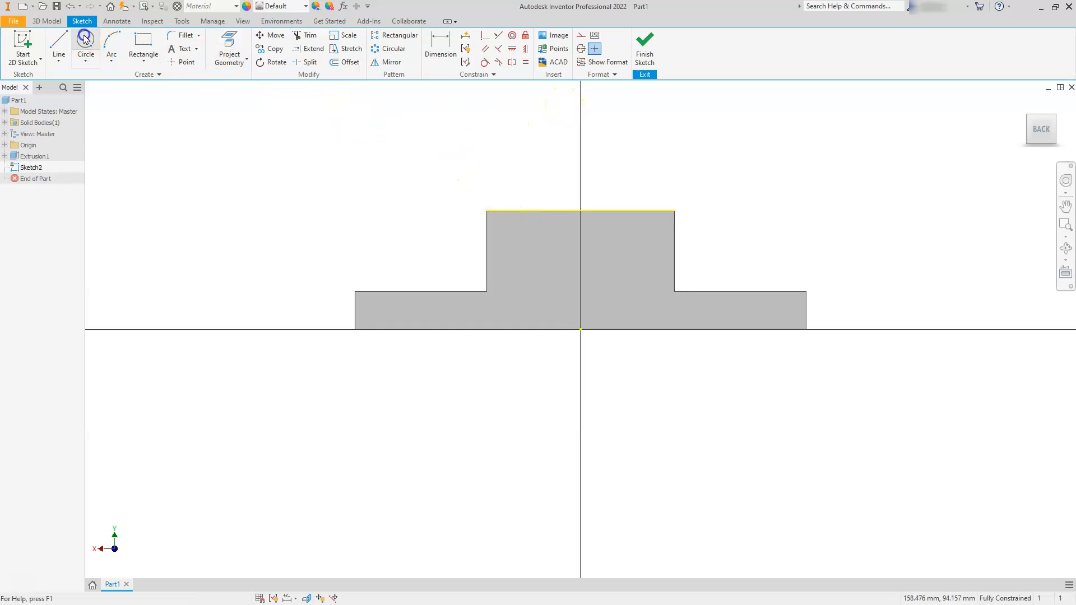
click(581, 210)
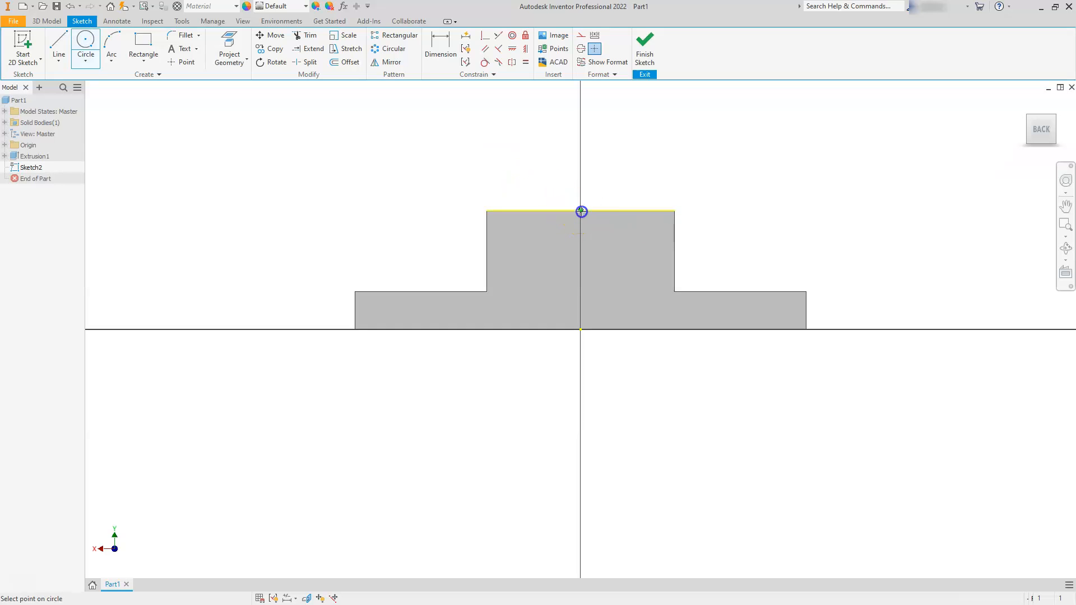
click(675, 210)
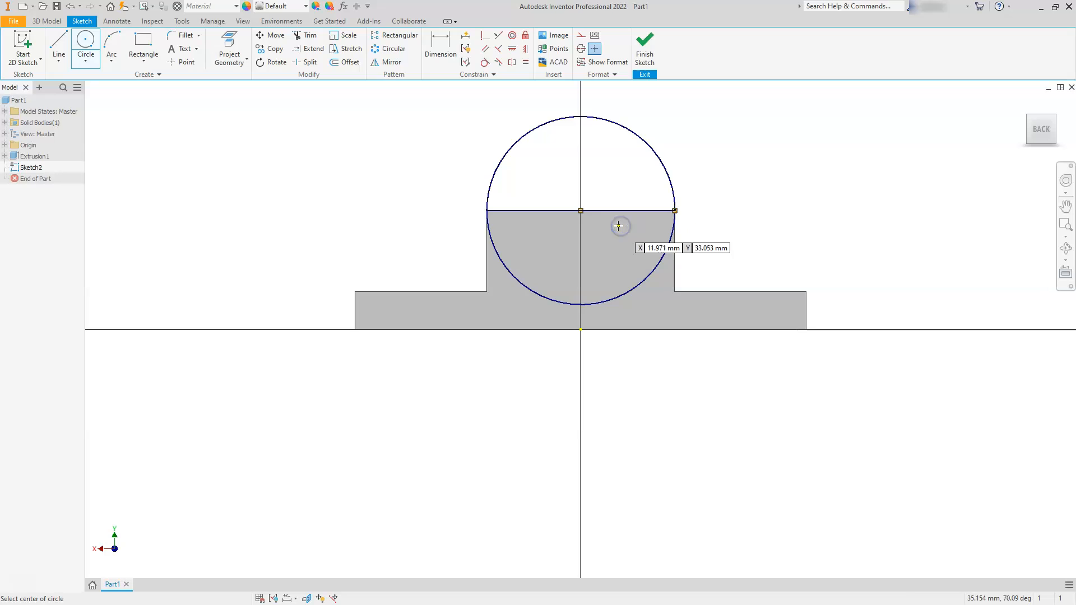
key(Escape)
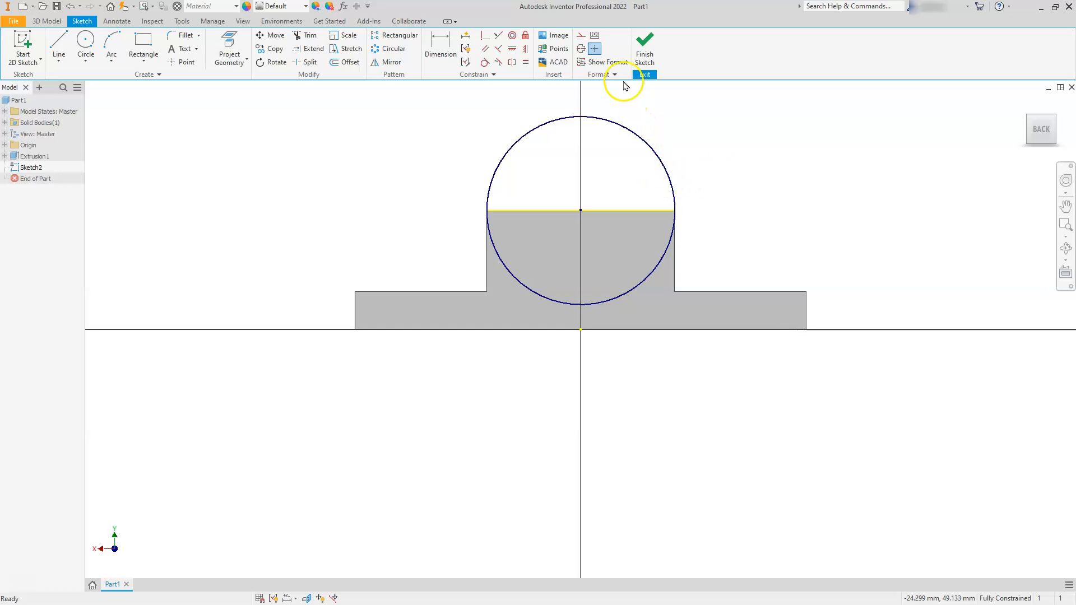
right_click(620, 210)
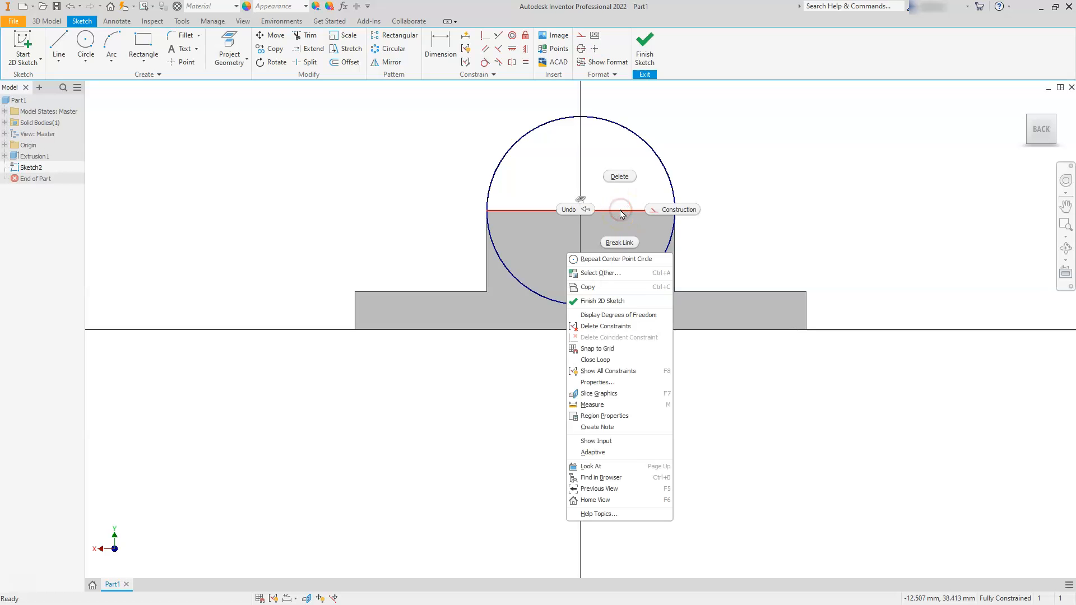
click(673, 210)
click(643, 52)
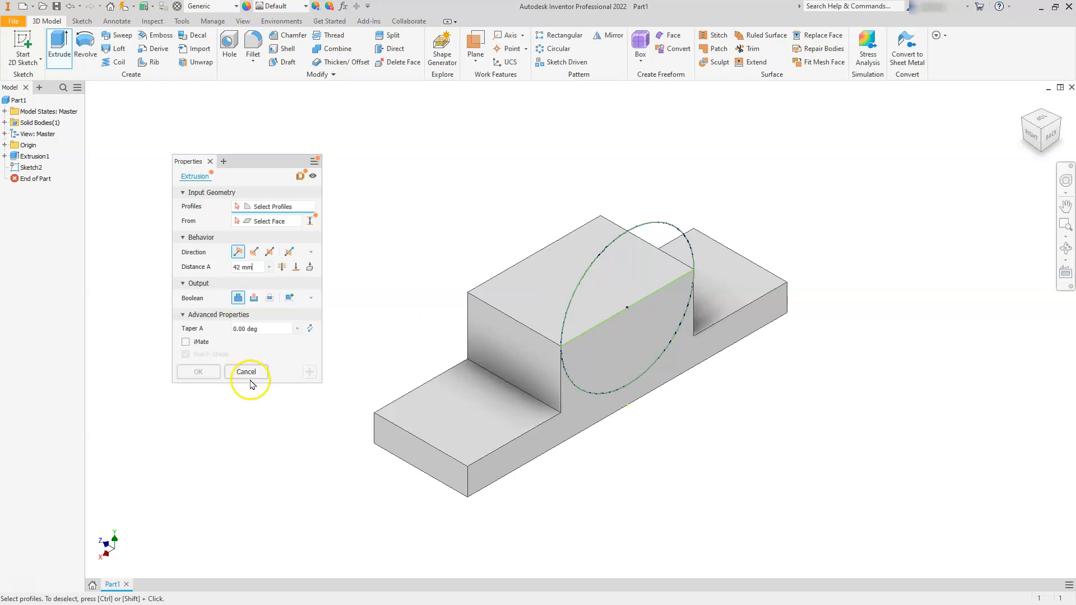
click(249, 371)
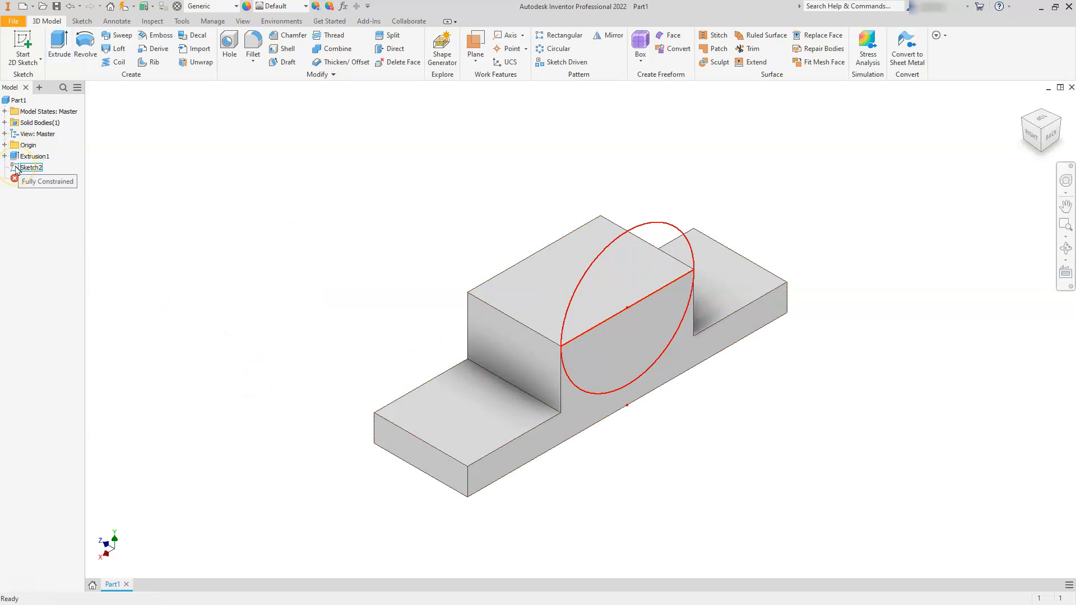
Step: Reopen the circle's sketch, convert the projected line across the circle to construction geometry, and finish the sketch
double_click(16, 168)
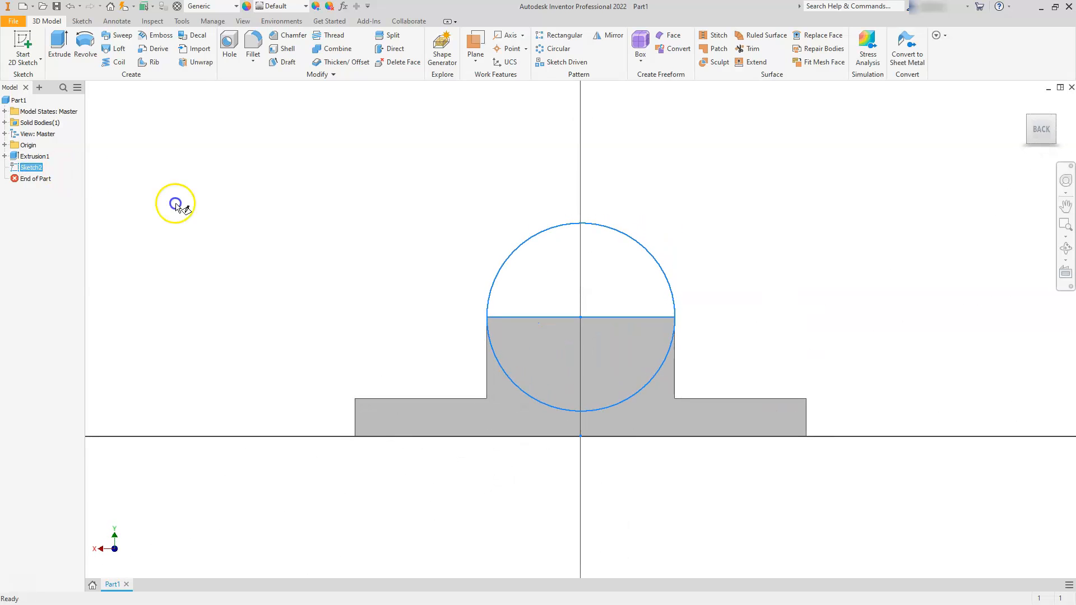
drag(464, 294, 723, 336)
right_click(663, 320)
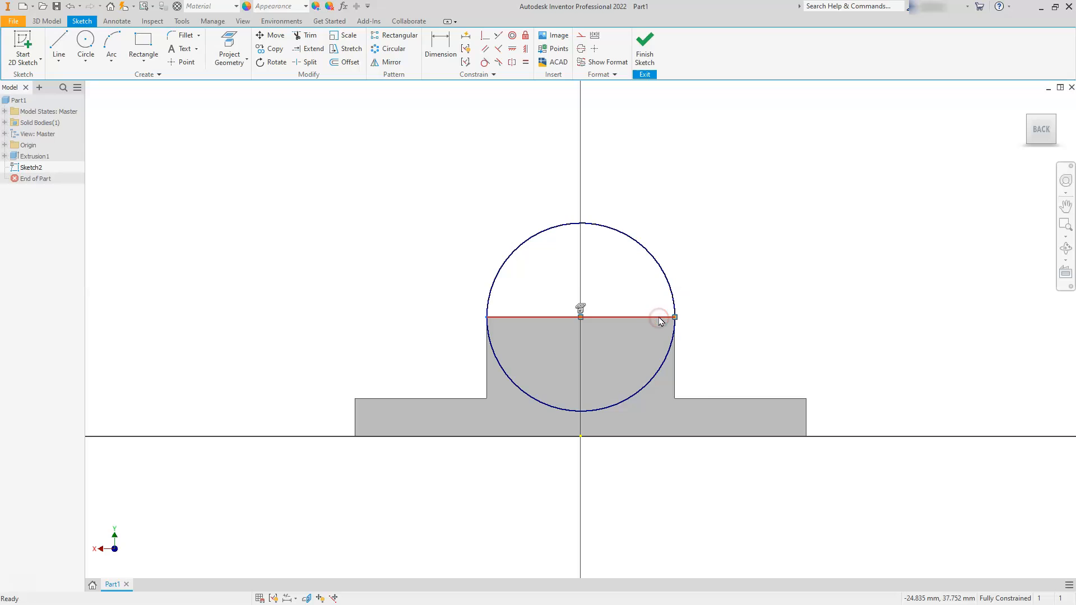
click(695, 327)
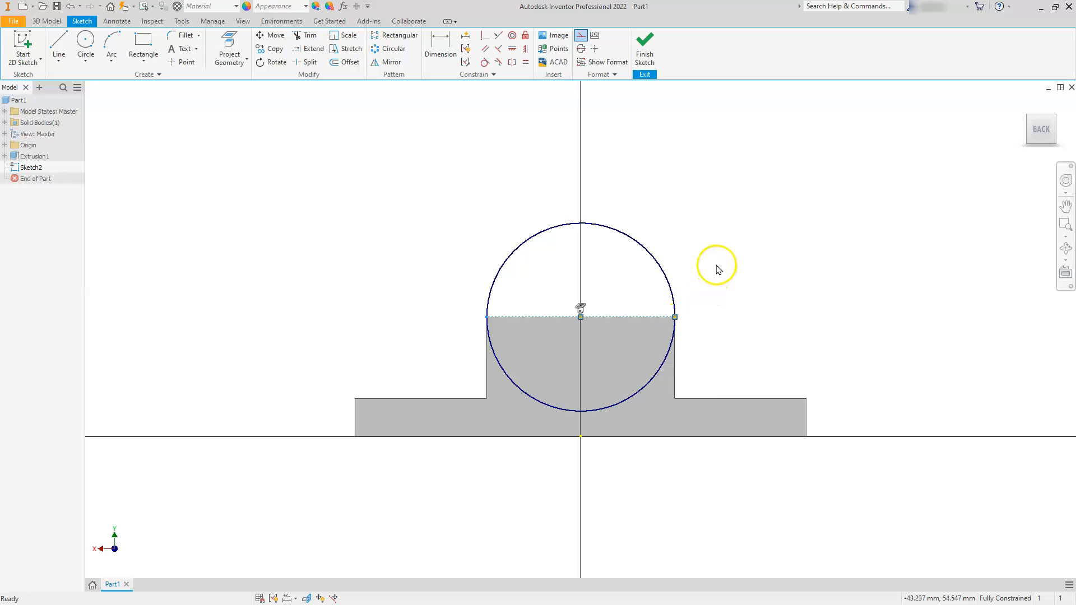
click(645, 50)
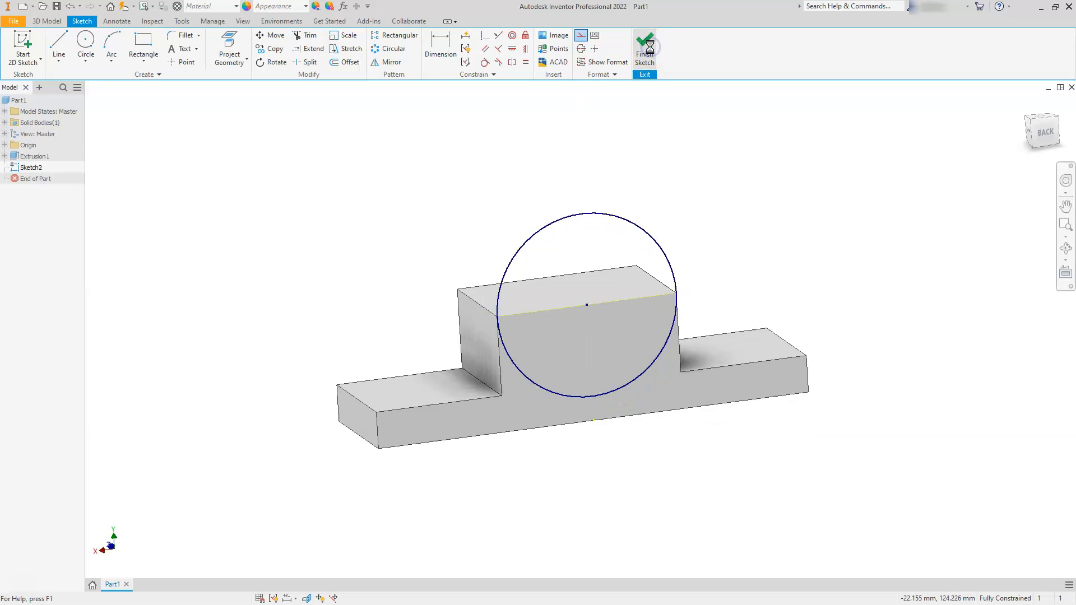
Step: Extrude the full circle 60 mm in the flipped direction through the raised section, joining it to the body
click(58, 45)
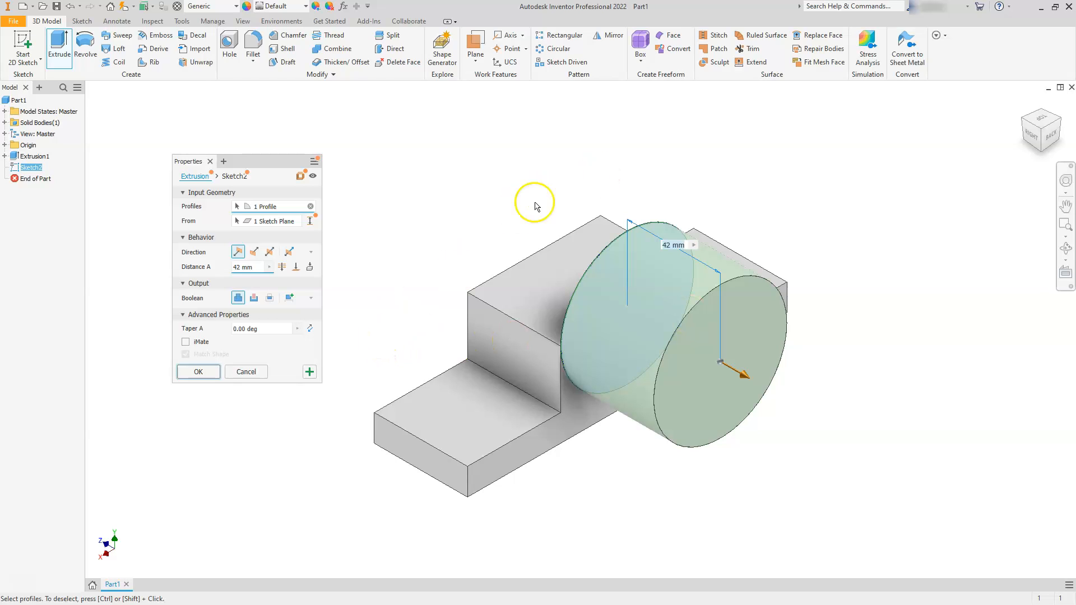
click(254, 251)
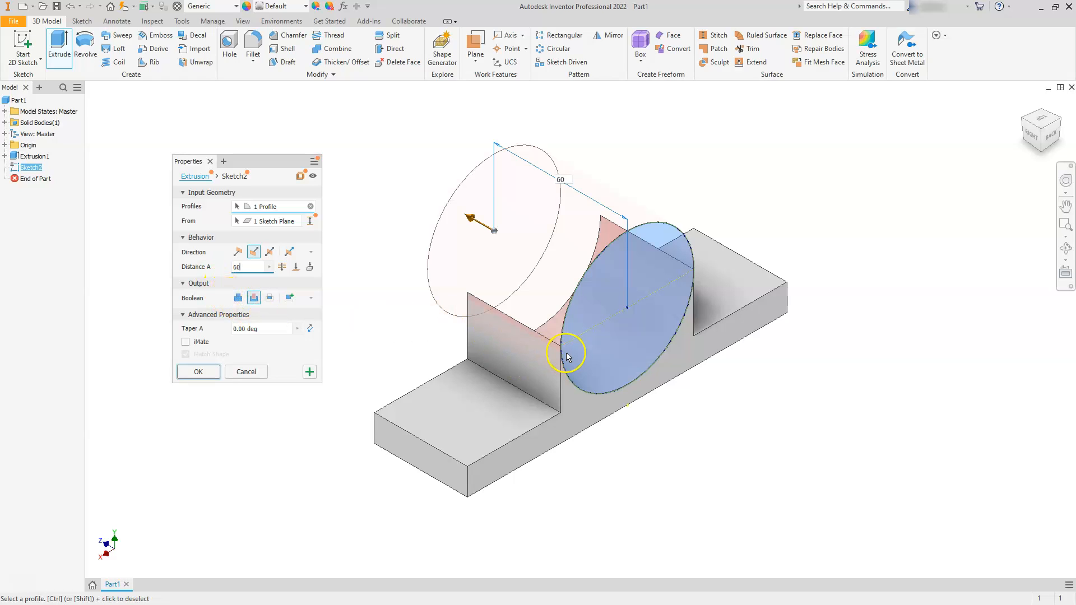
click(238, 298)
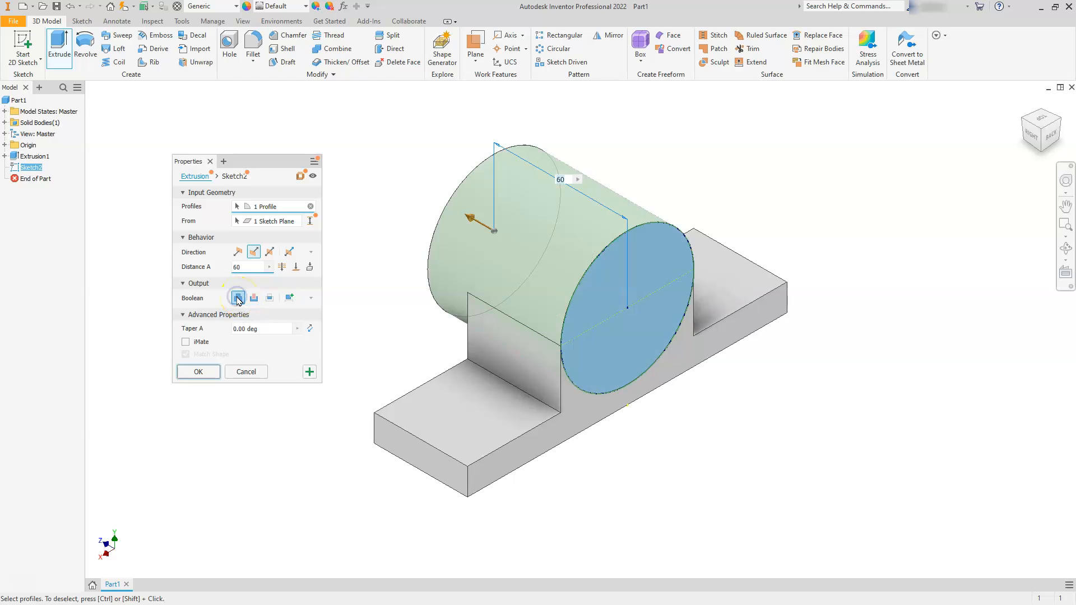
click(201, 373)
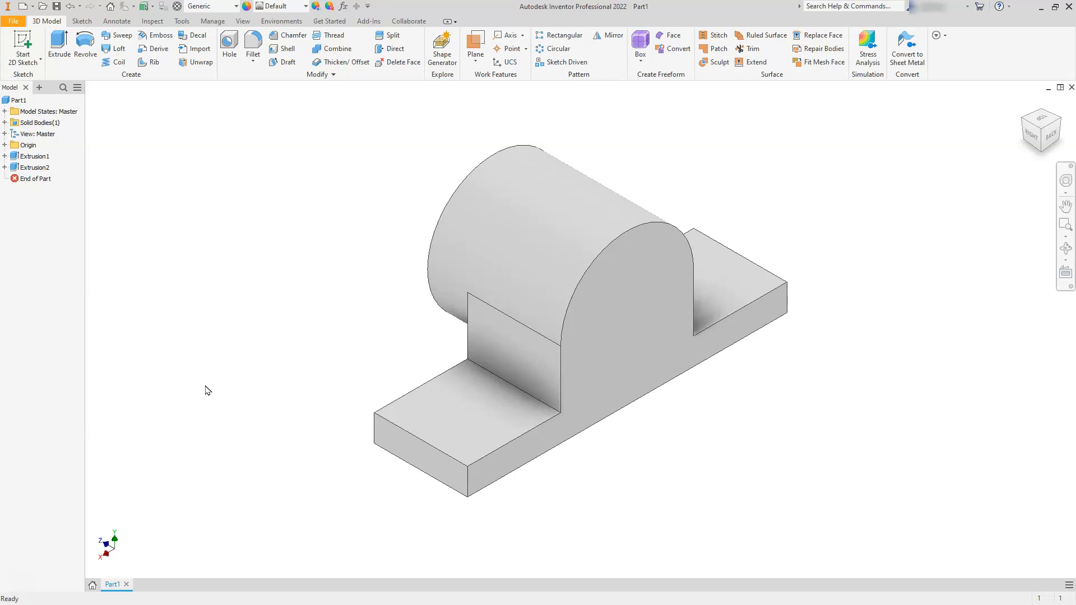
Step: Start a sketch on the back face and project the rounded top arc plus one foot's top and end edges
click(619, 407)
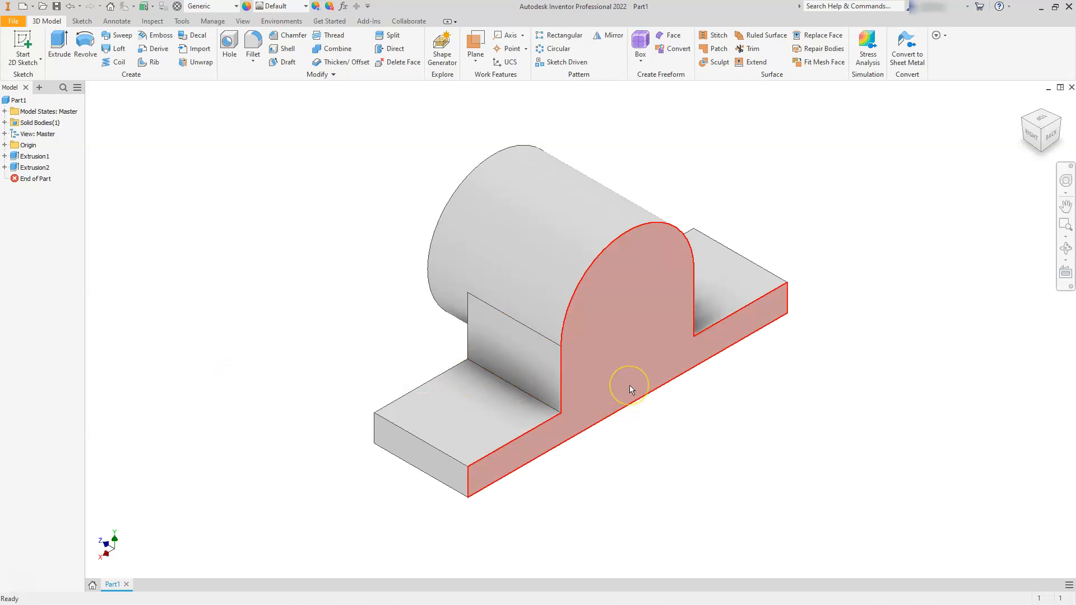
click(628, 351)
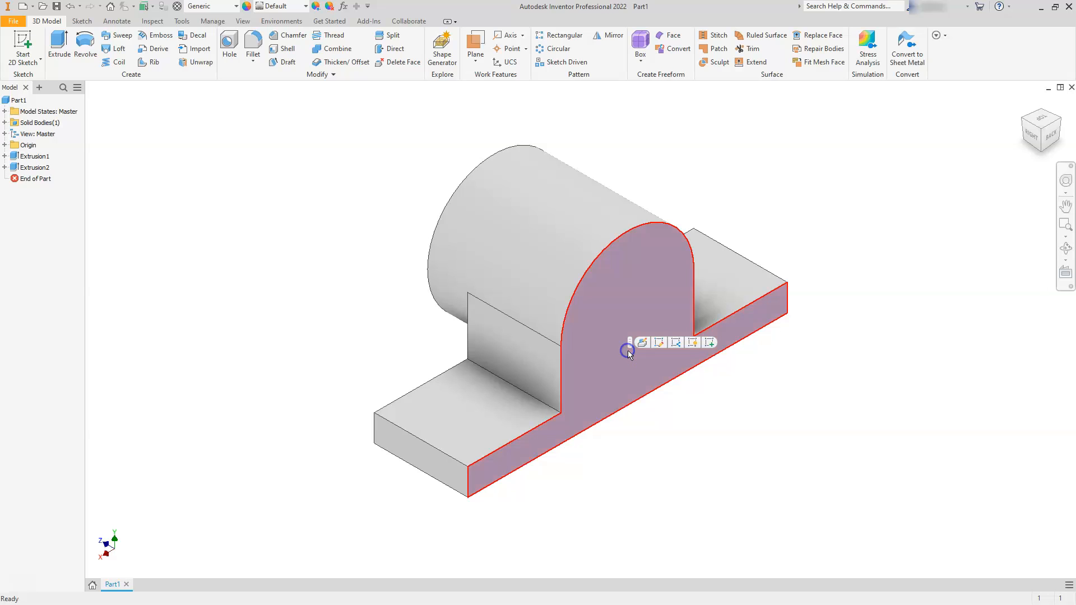
click(710, 343)
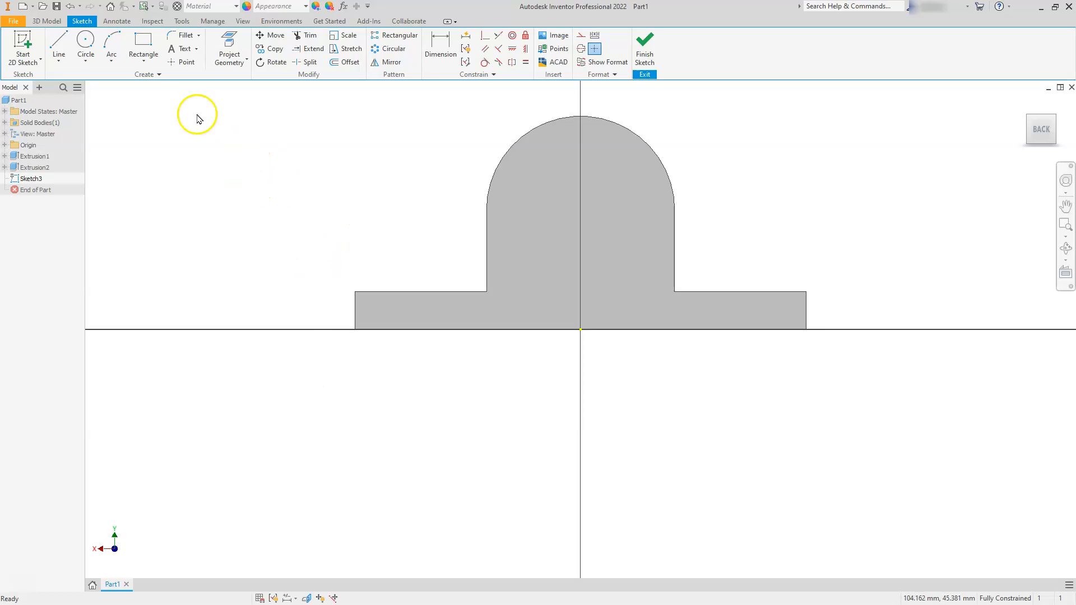
click(218, 45)
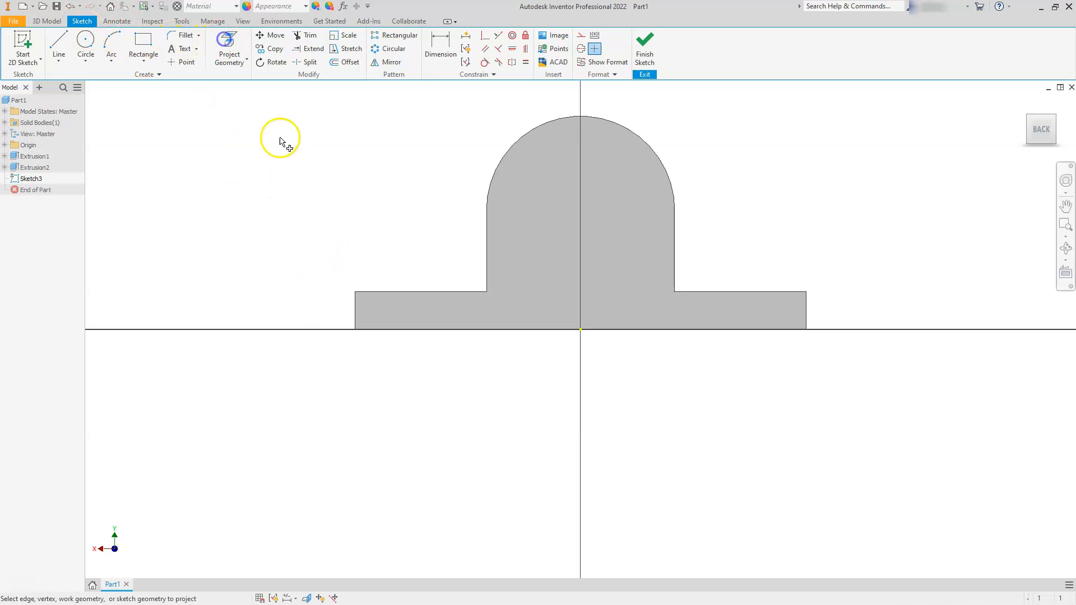
click(368, 294)
click(530, 129)
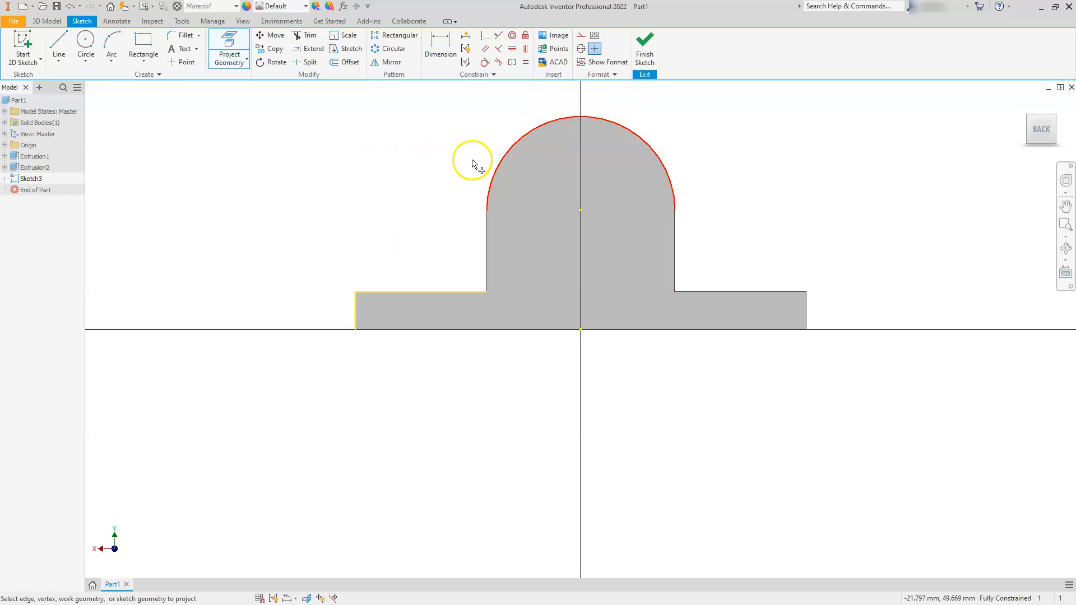
Step: Draw a slanted line from the outer top corner of the projected foot, ending tangent on the rounded arc
click(59, 44)
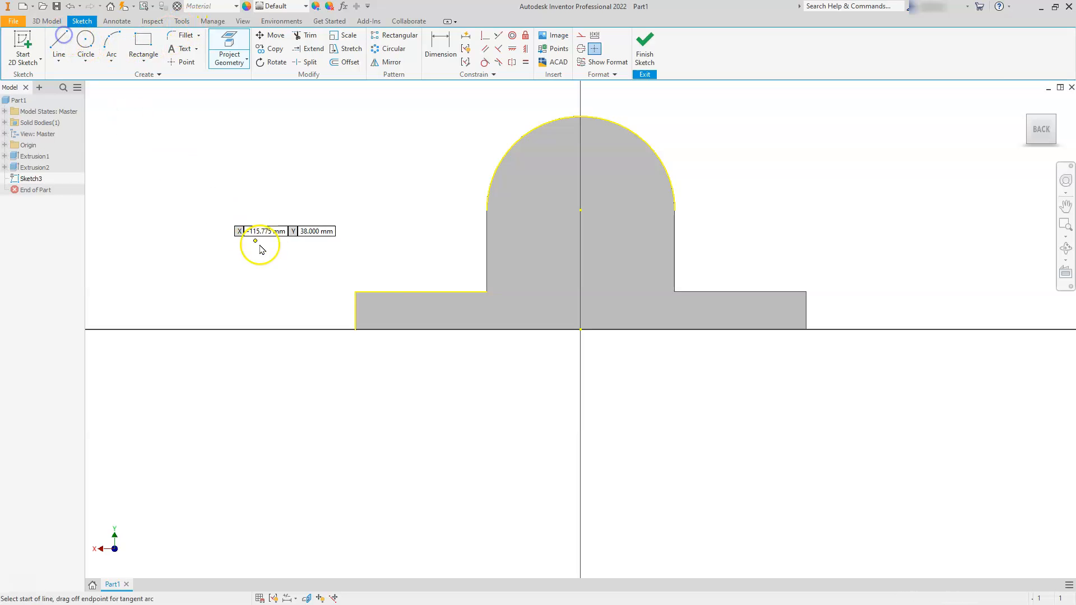
click(356, 292)
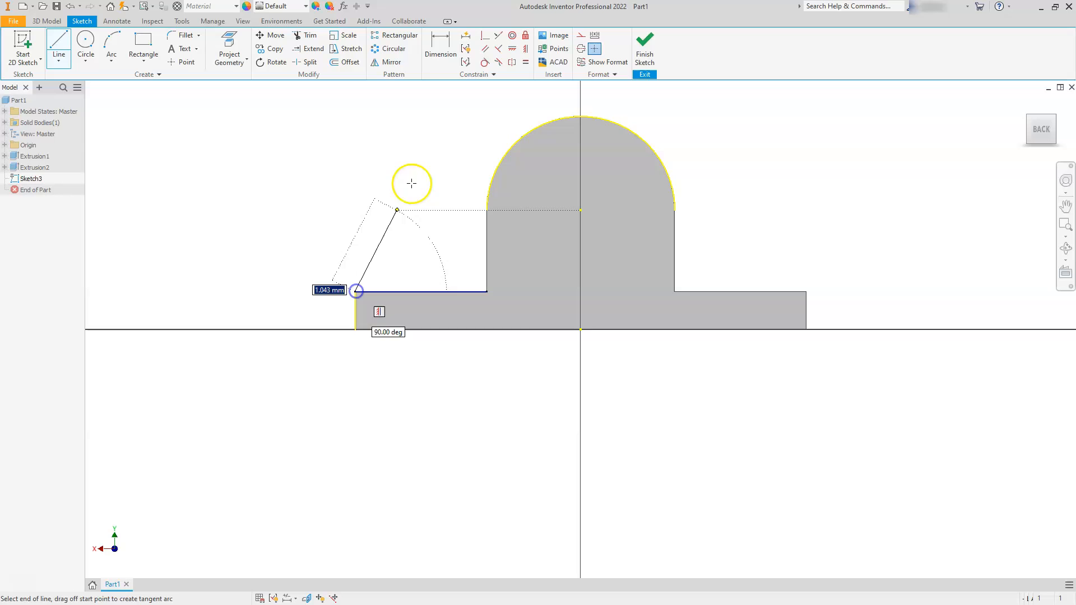
double_click(517, 142)
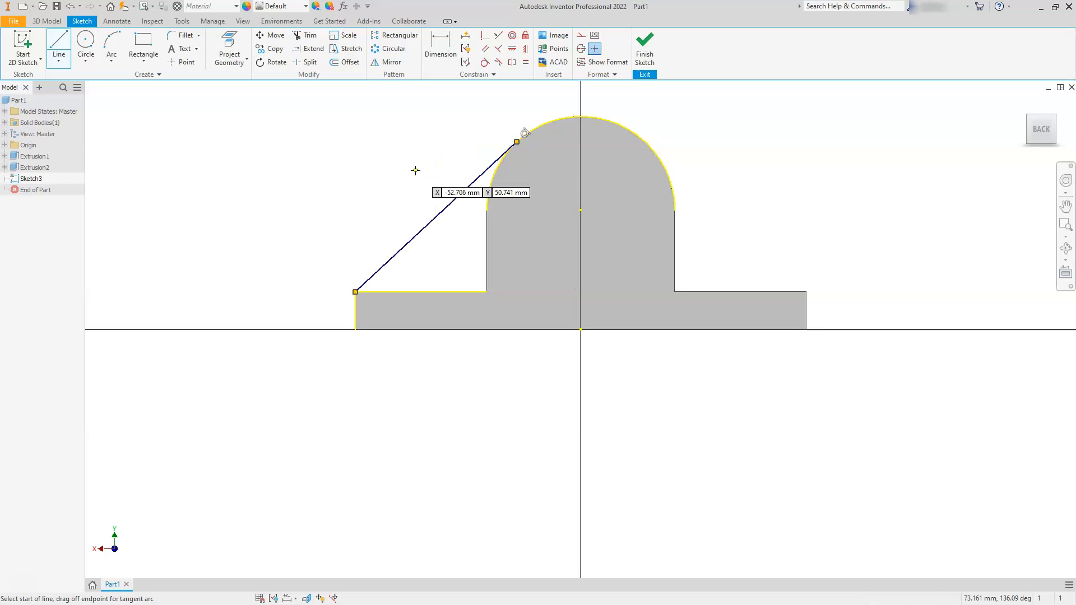
key(Escape)
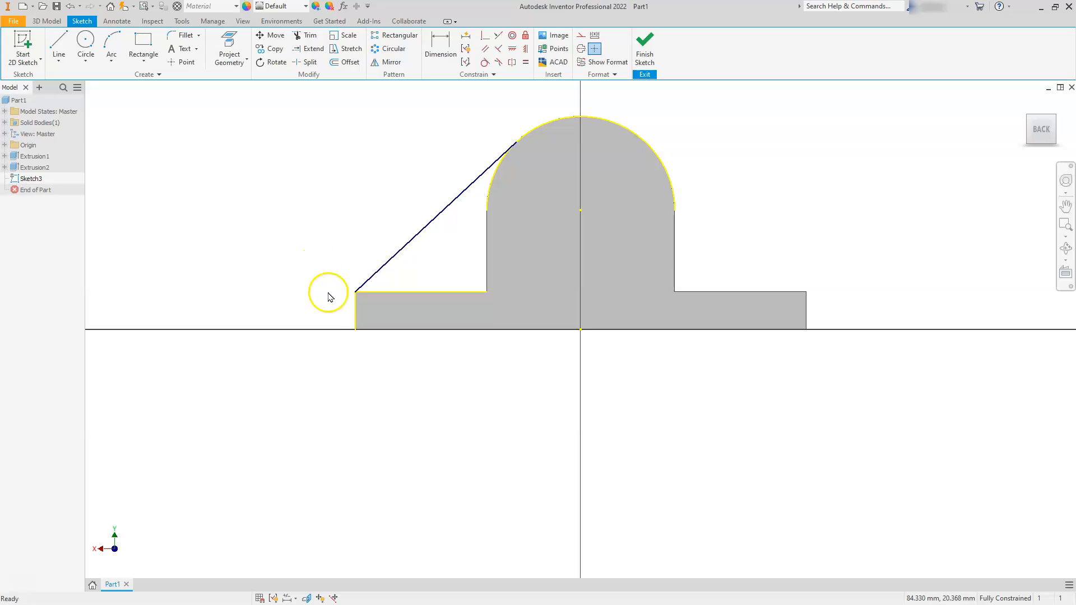
Step: Convert the projected foot edges and rounded arc to construction geometry, keeping the slanted line normal, and finish the sketch
mouse_move(329, 272)
mouse_down()
mouse_move(353, 313)
mouse_move(542, 359)
mouse_up()
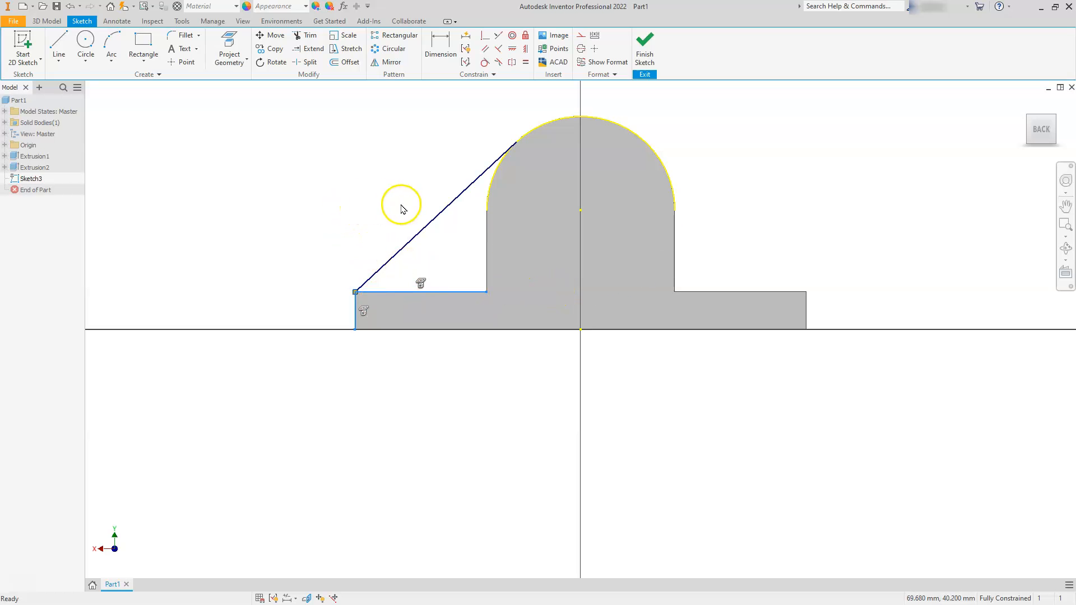
click(490, 194)
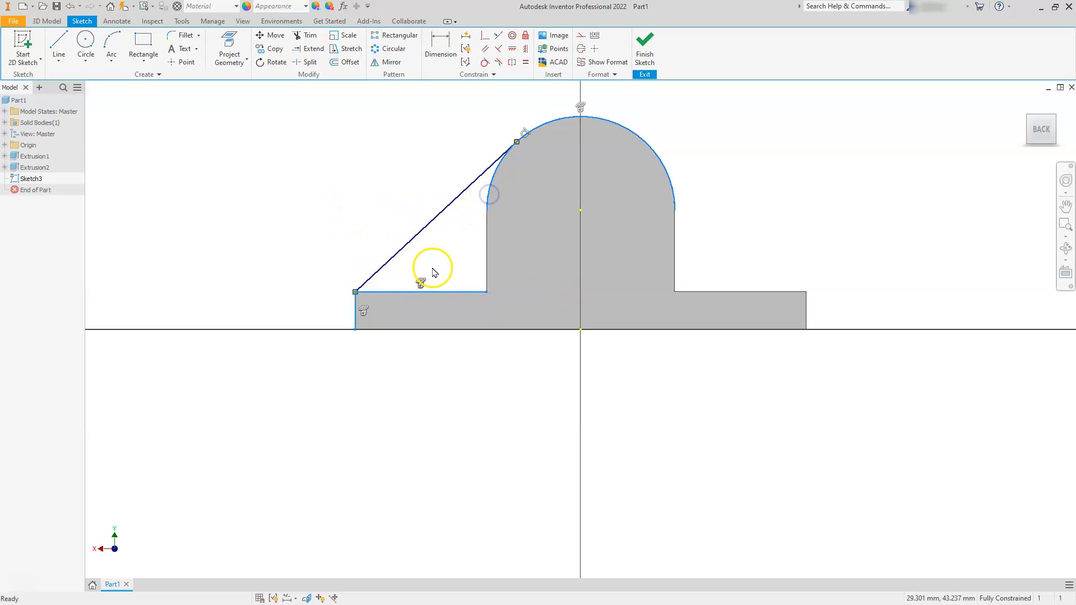
right_click(490, 189)
click(527, 187)
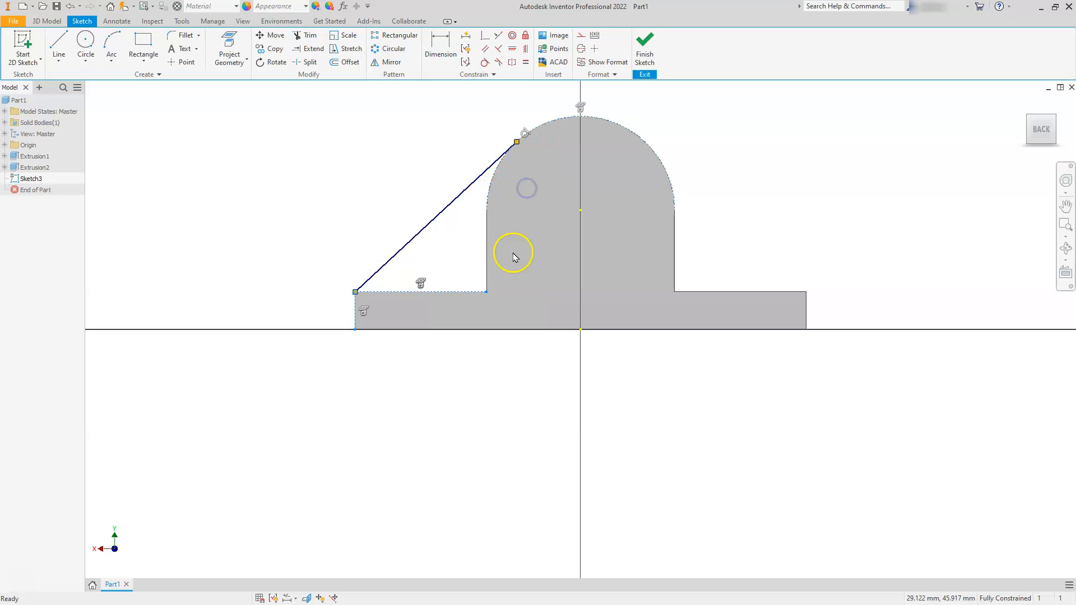
click(643, 45)
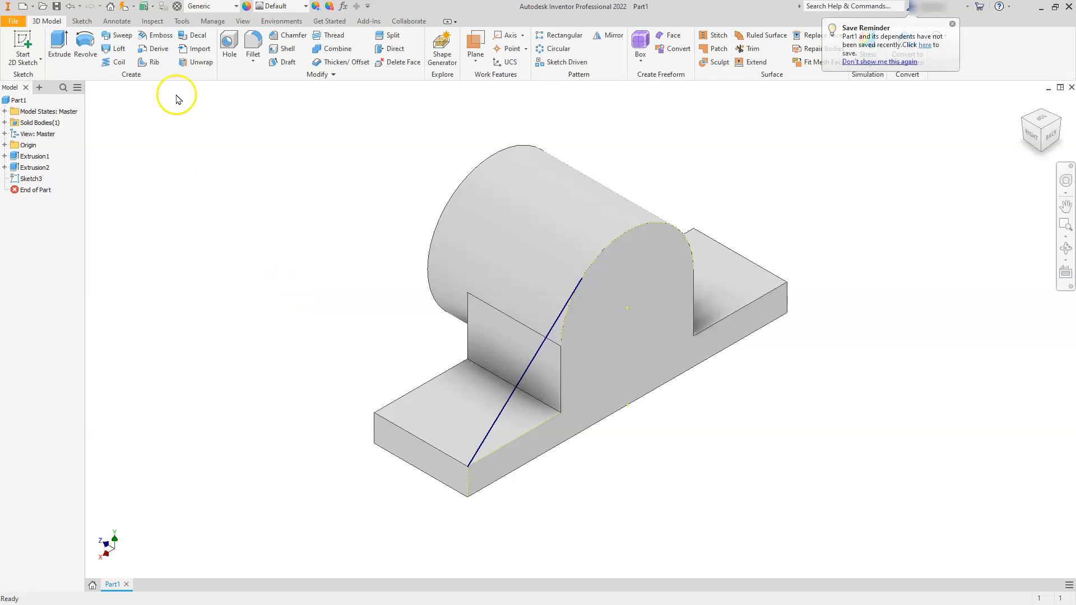
Step: Create a 9 mm thick rib from the slanted line, parallel to the sketch plane, filling toward the body and thickened inward over the foot
click(145, 62)
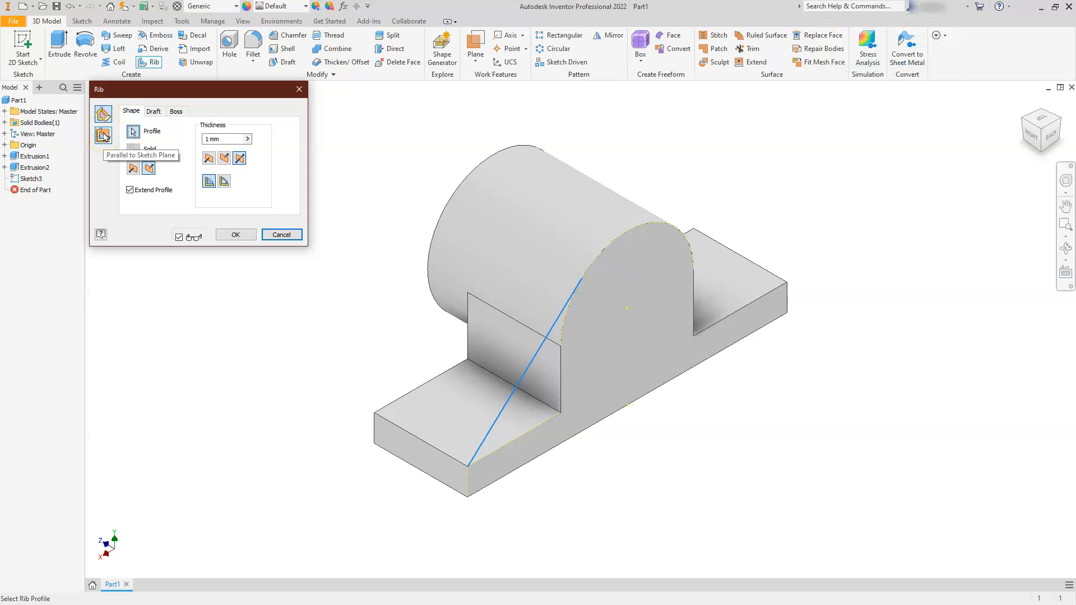
click(104, 136)
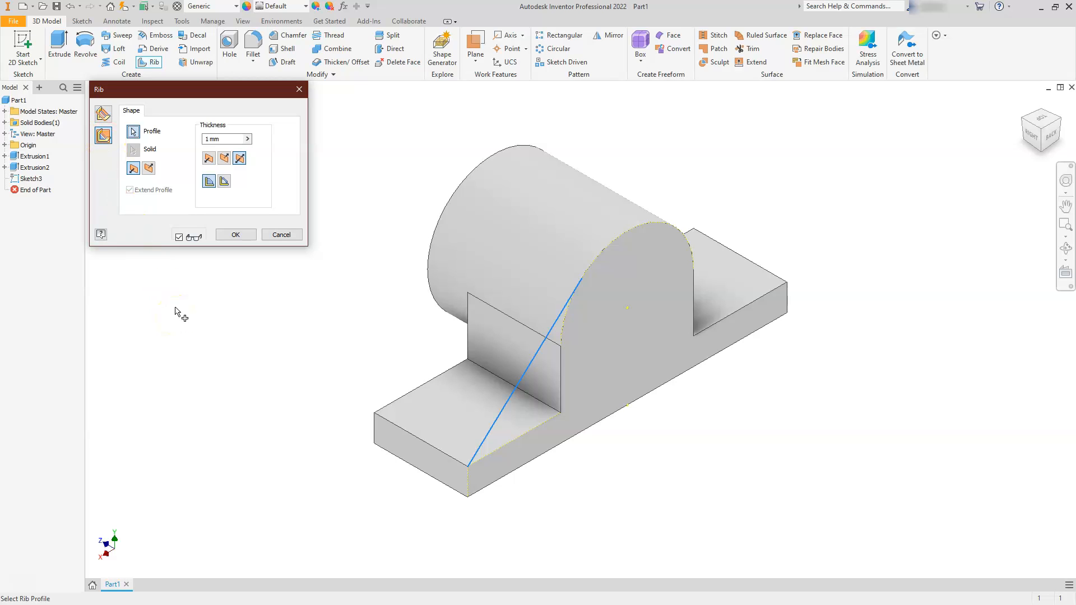
click(214, 139)
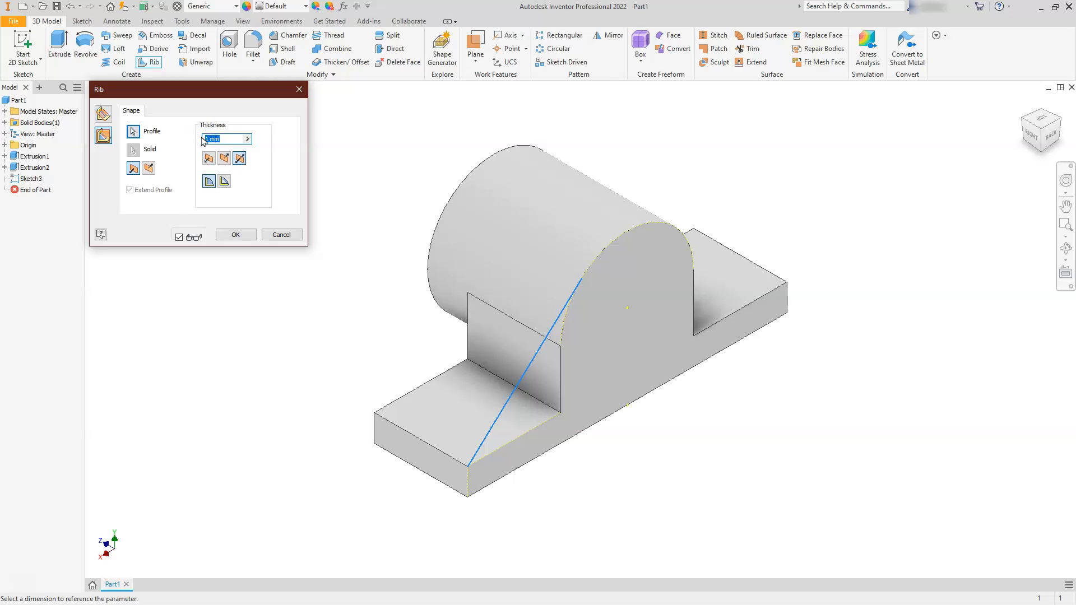
click(149, 169)
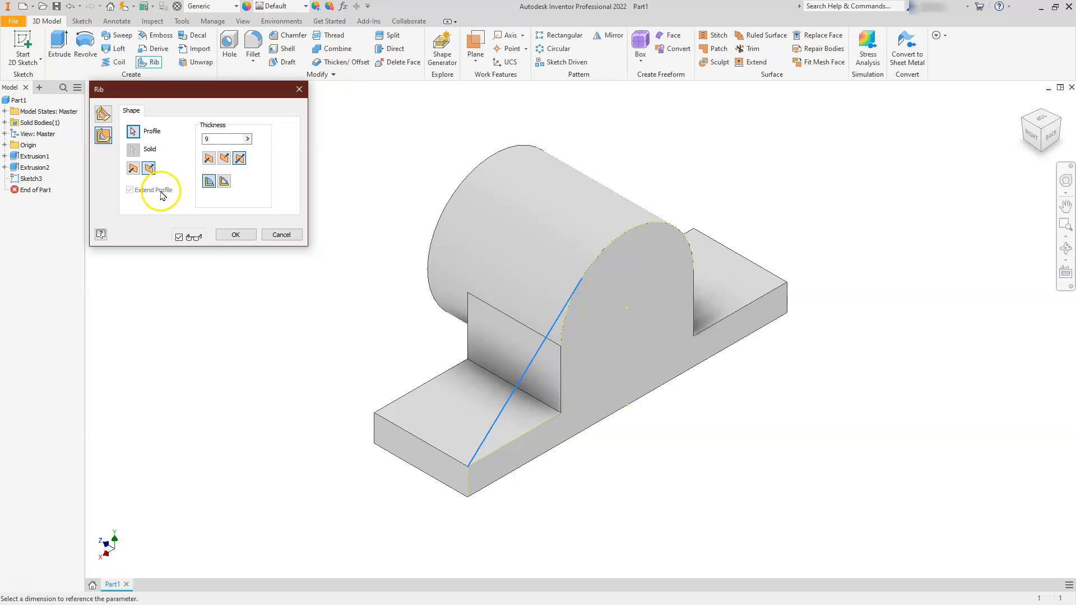
click(134, 169)
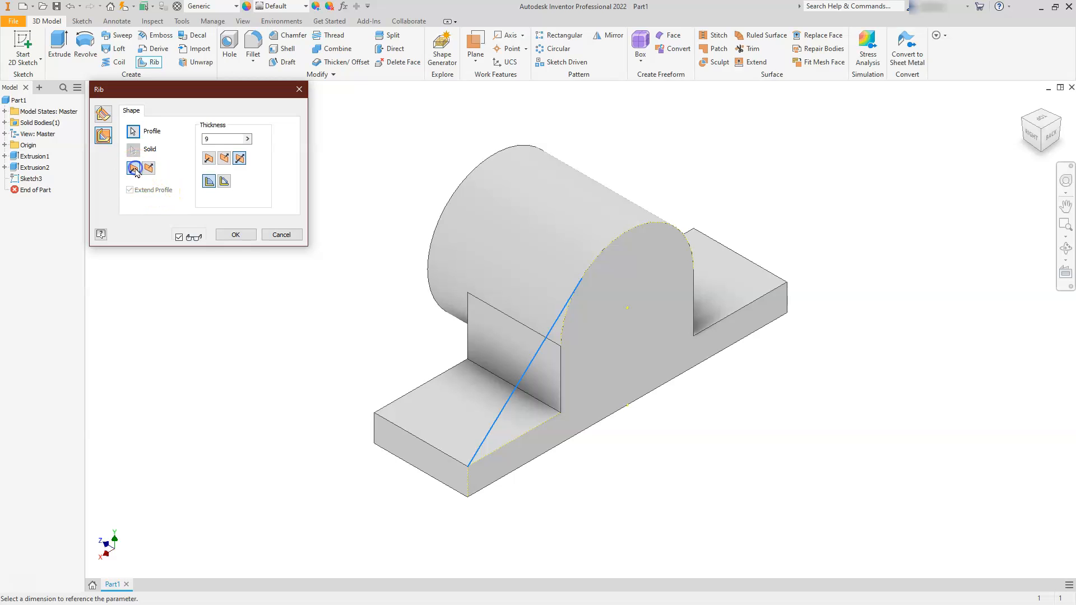
click(148, 168)
click(209, 159)
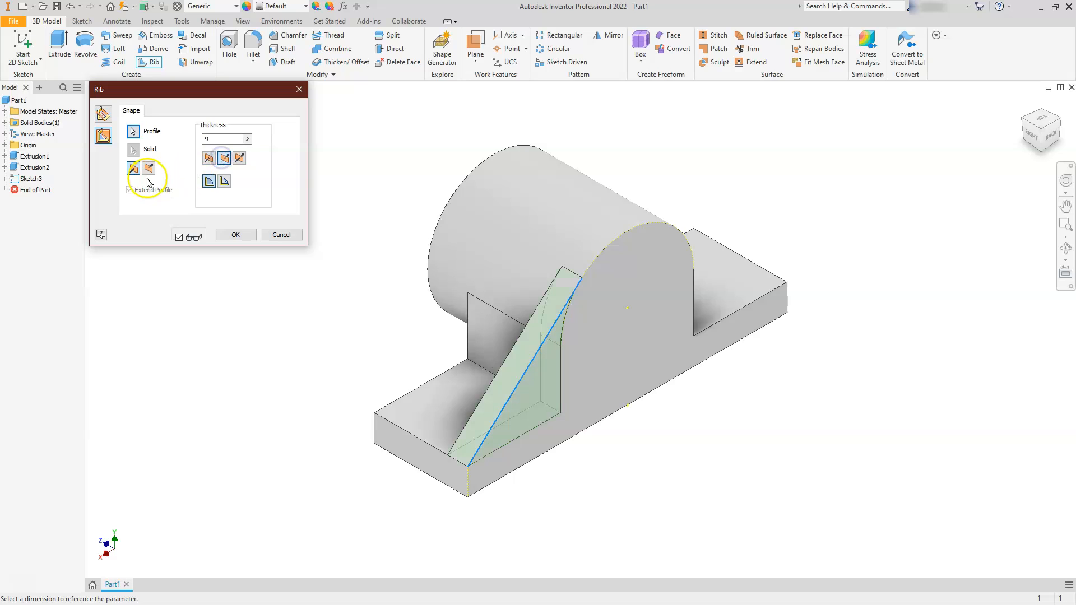
click(208, 158)
click(224, 158)
click(149, 170)
click(224, 158)
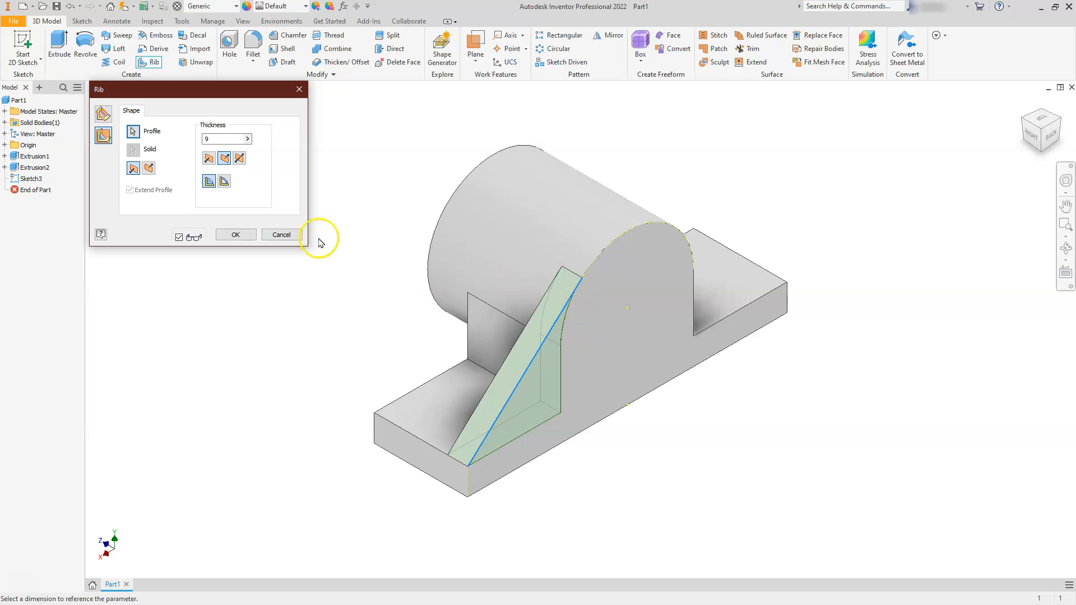
click(242, 237)
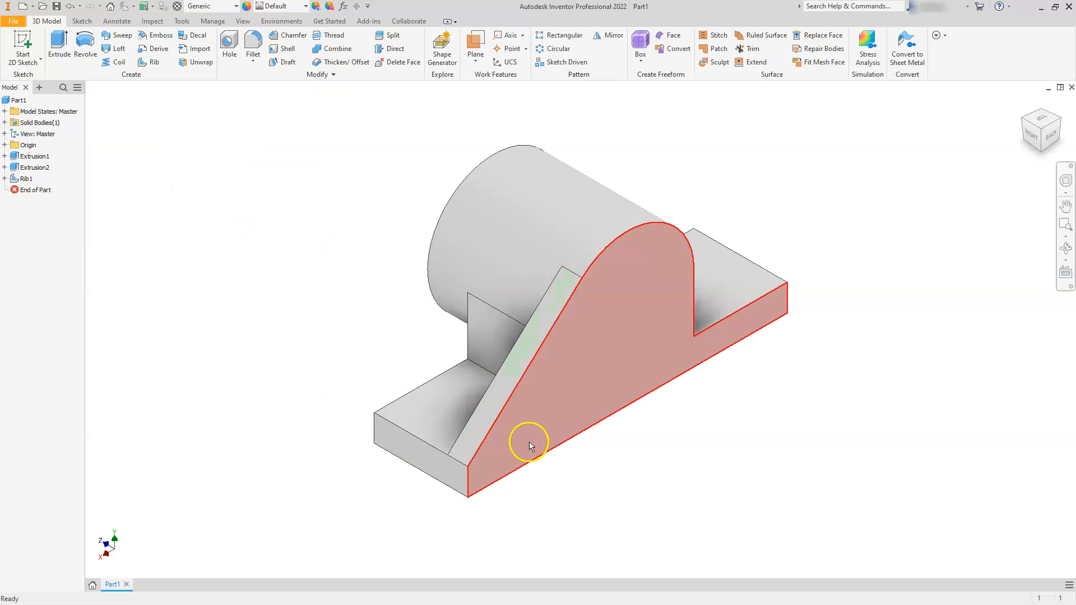
Step: Mirror the rib across the YZ plane to the opposite foot
click(605, 41)
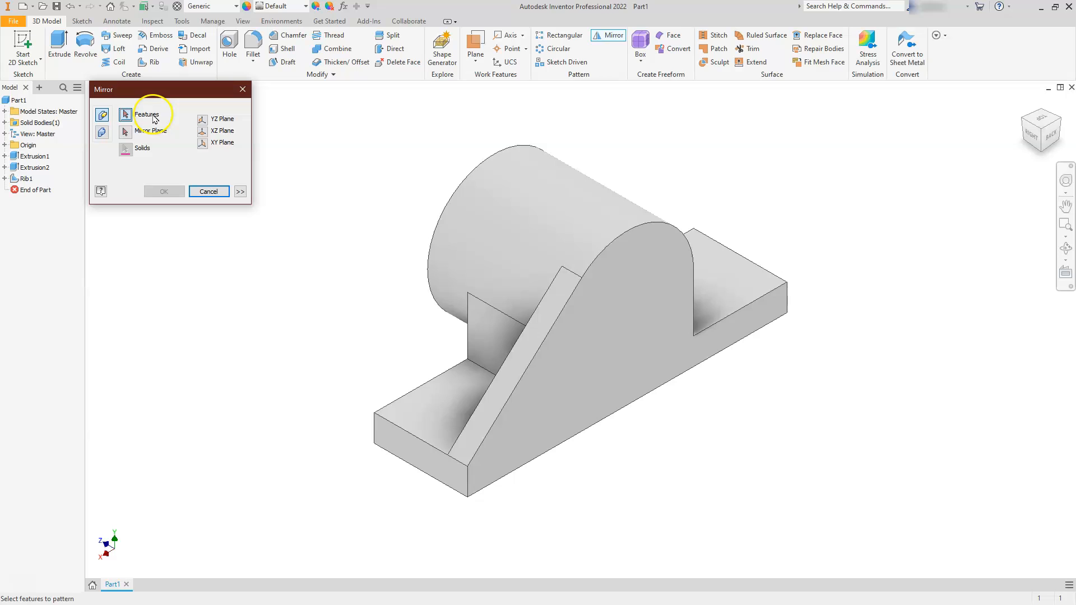
click(24, 180)
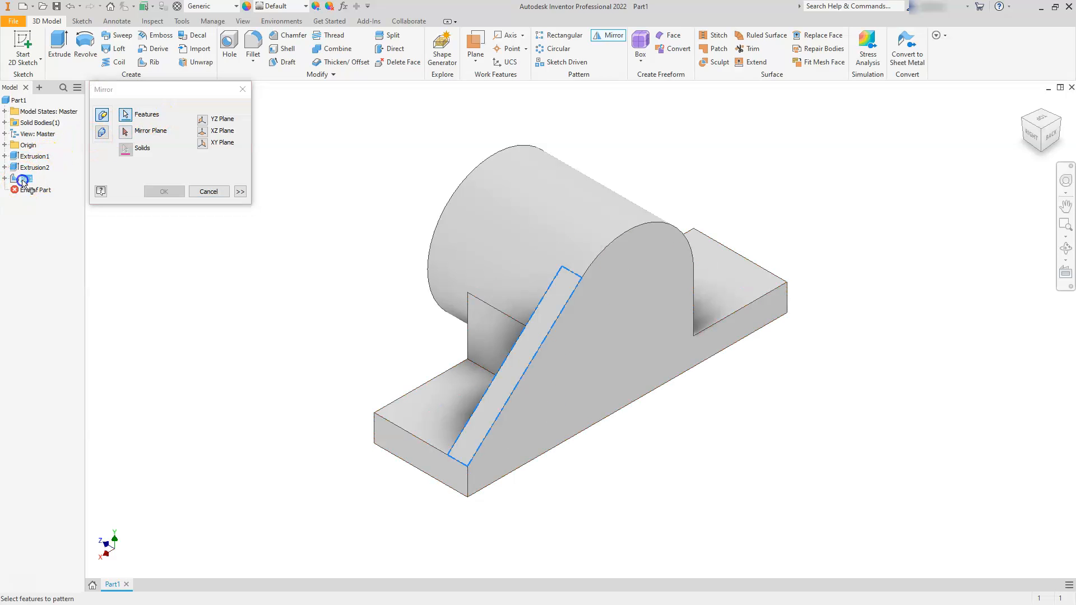
click(126, 133)
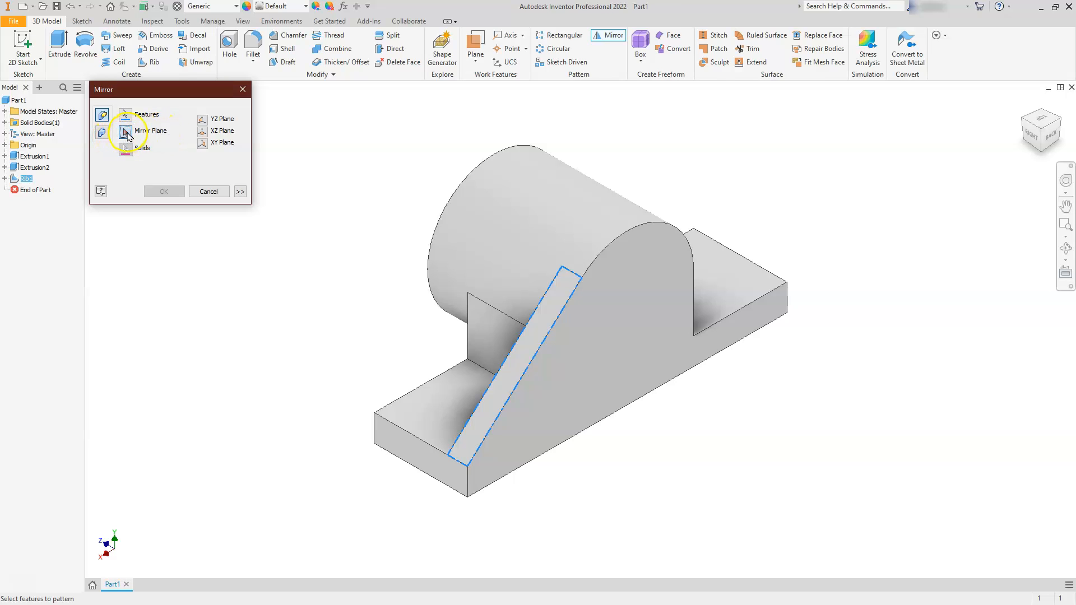
click(5, 145)
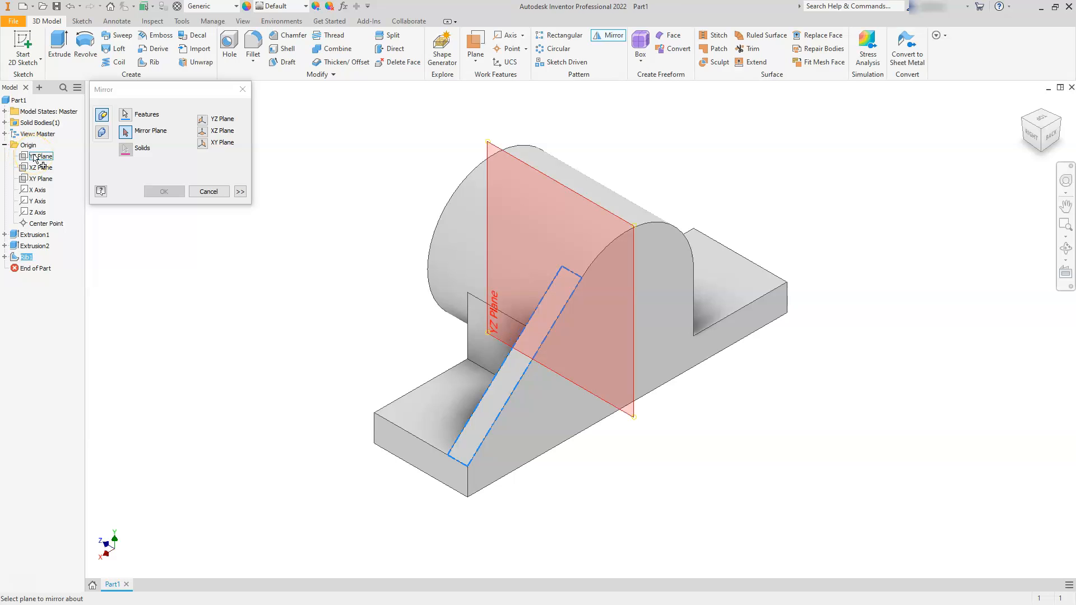
click(34, 156)
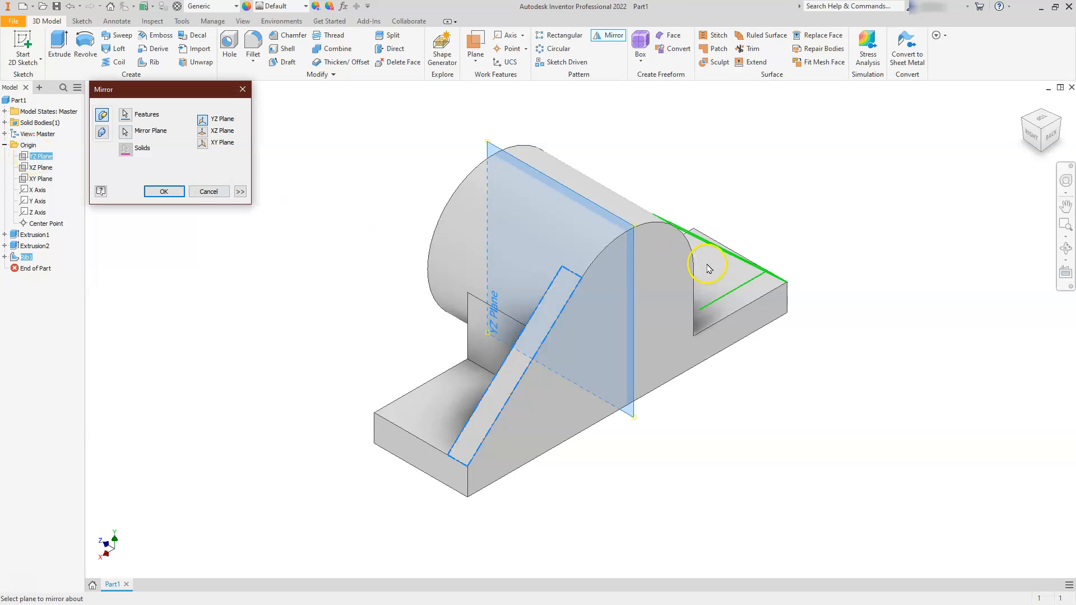
click(163, 192)
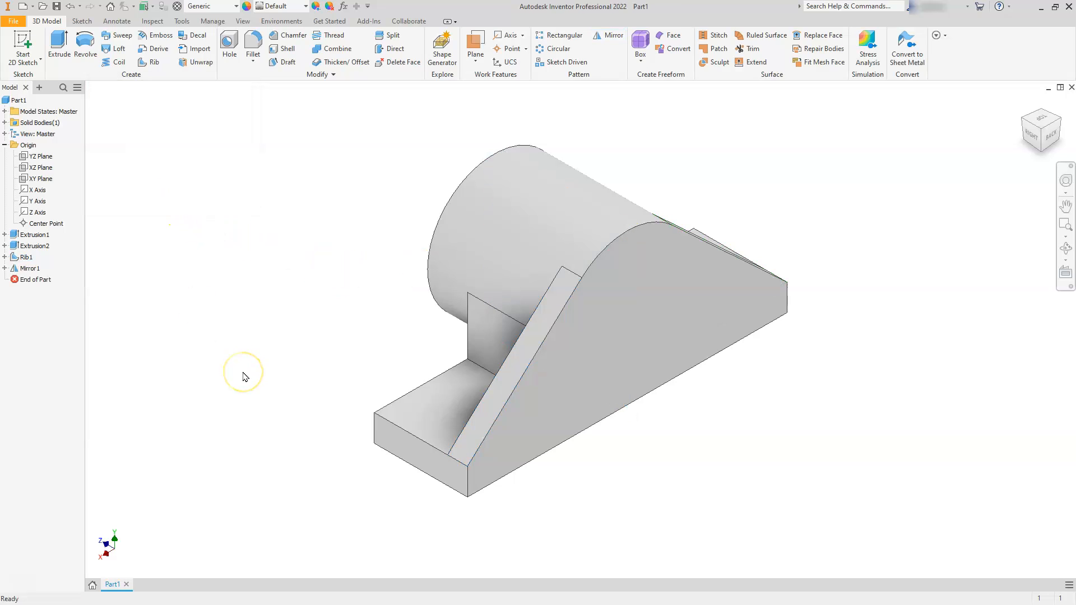
Step: Fillet the two inner edges where the feet meet the raised section with an 18 mm radius
click(1026, 122)
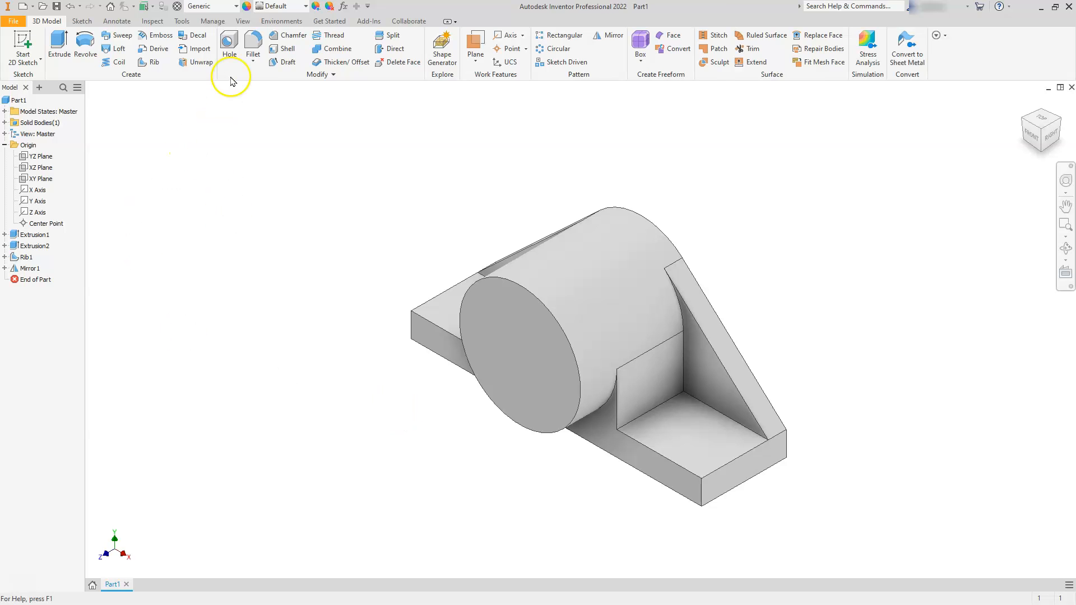
click(255, 58)
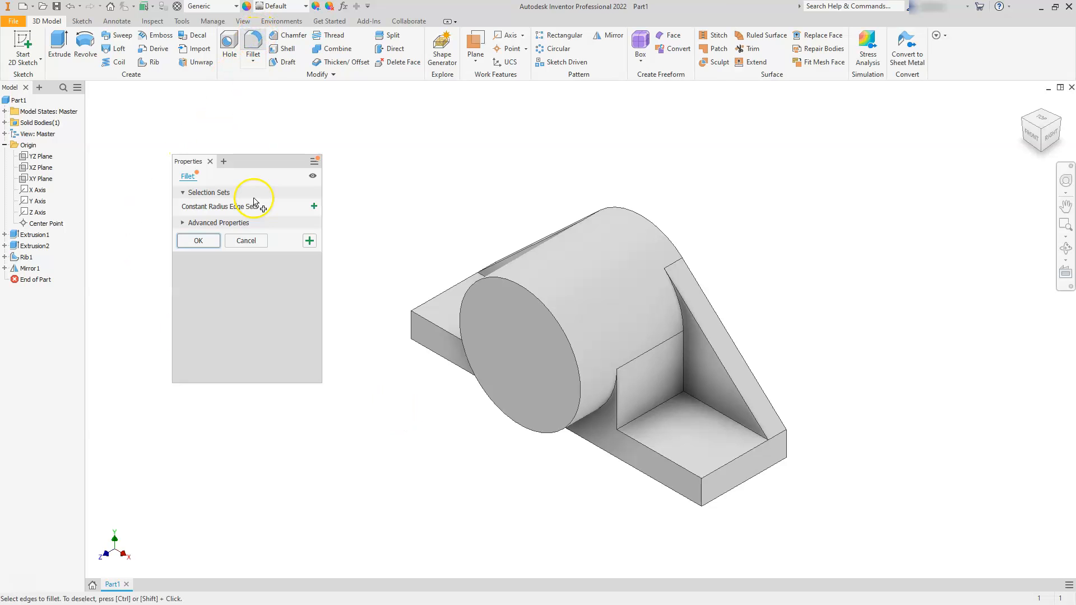
click(247, 222)
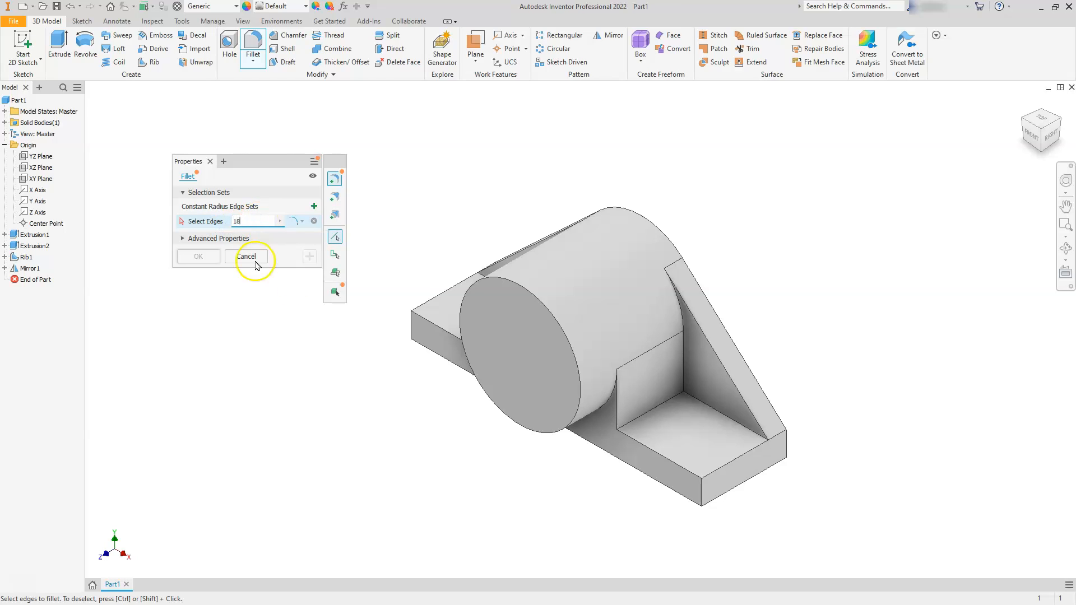
click(664, 410)
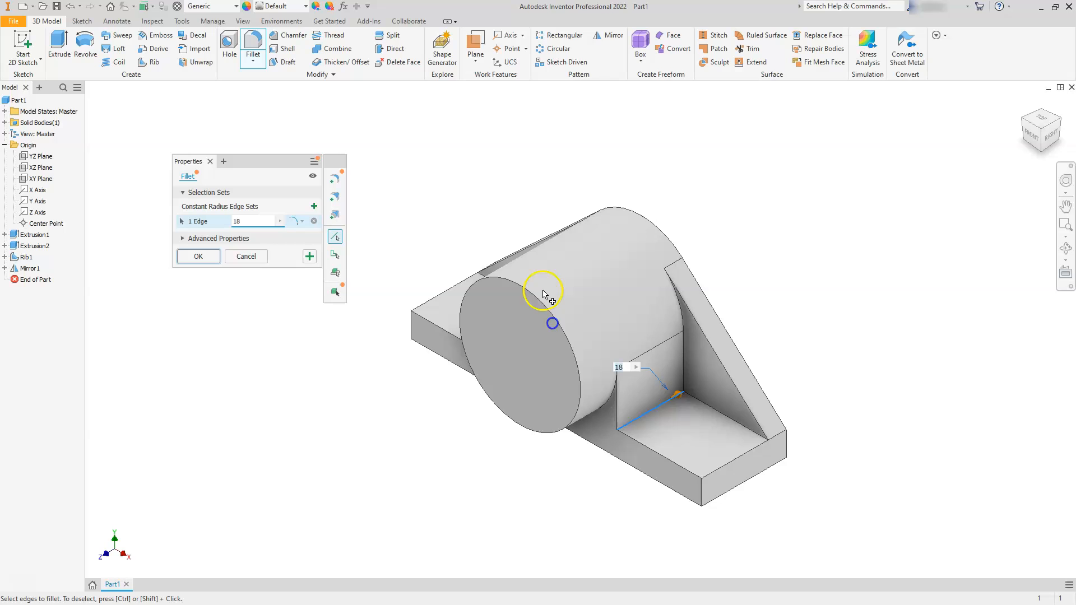
click(1024, 124)
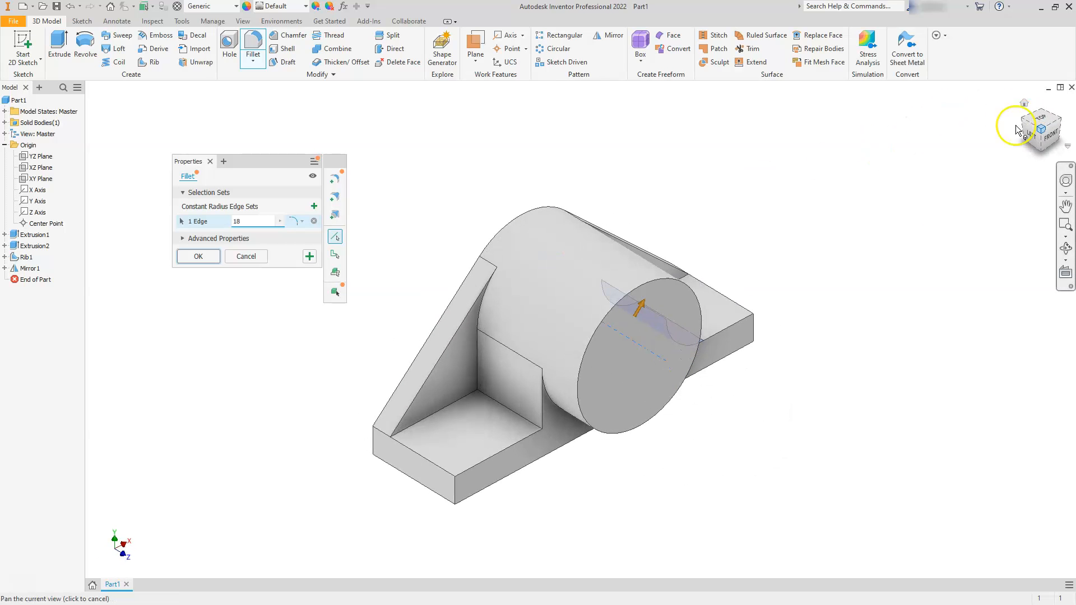
click(509, 410)
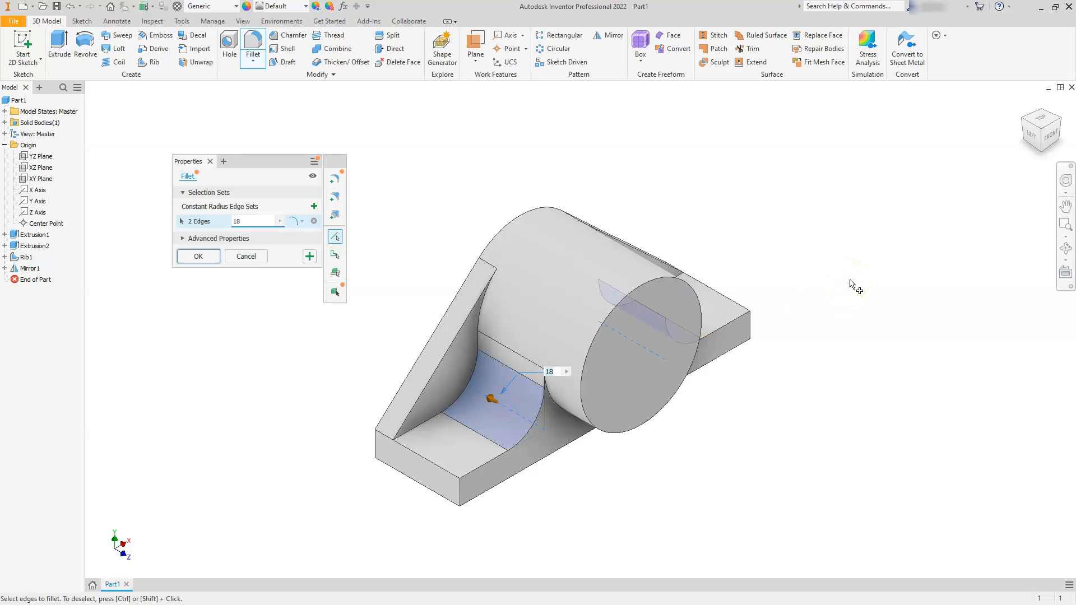
click(201, 255)
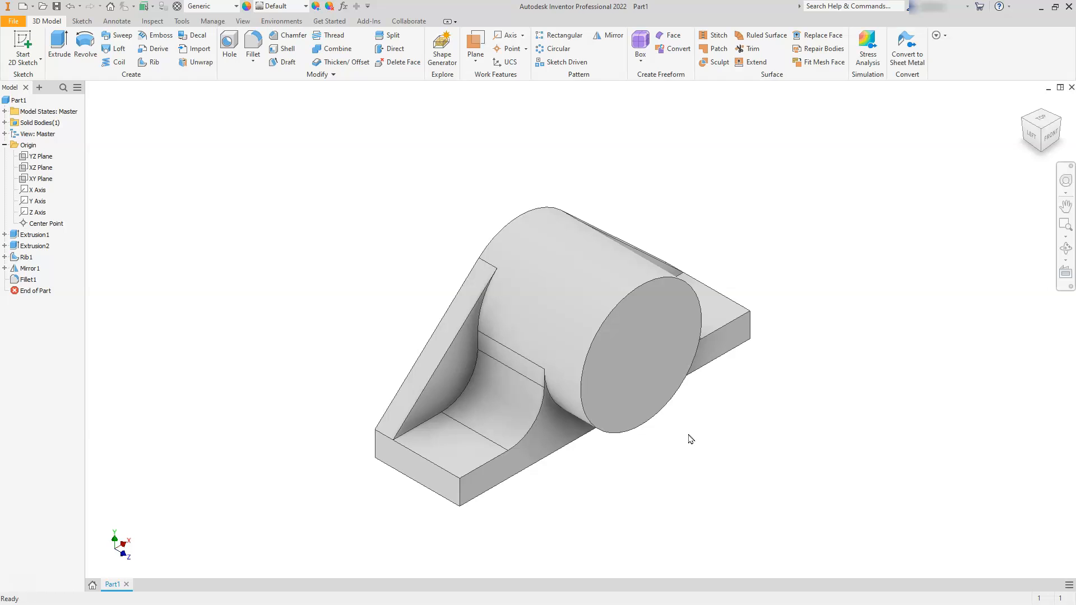
Step: Start a sketch on a foot's top face and place one hole centre point freehand on each foot
click(462, 452)
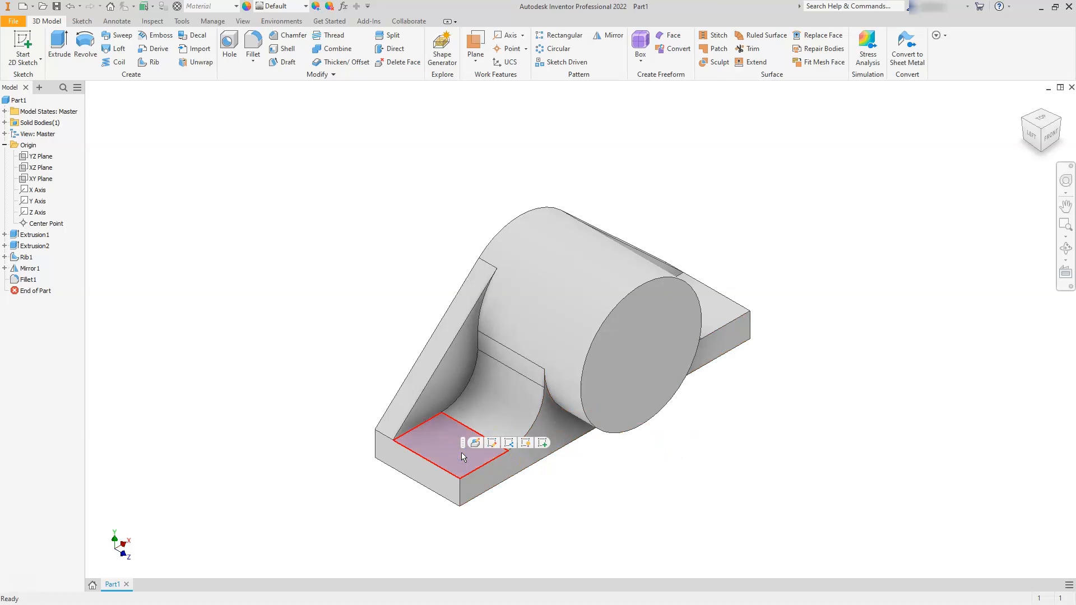
click(543, 443)
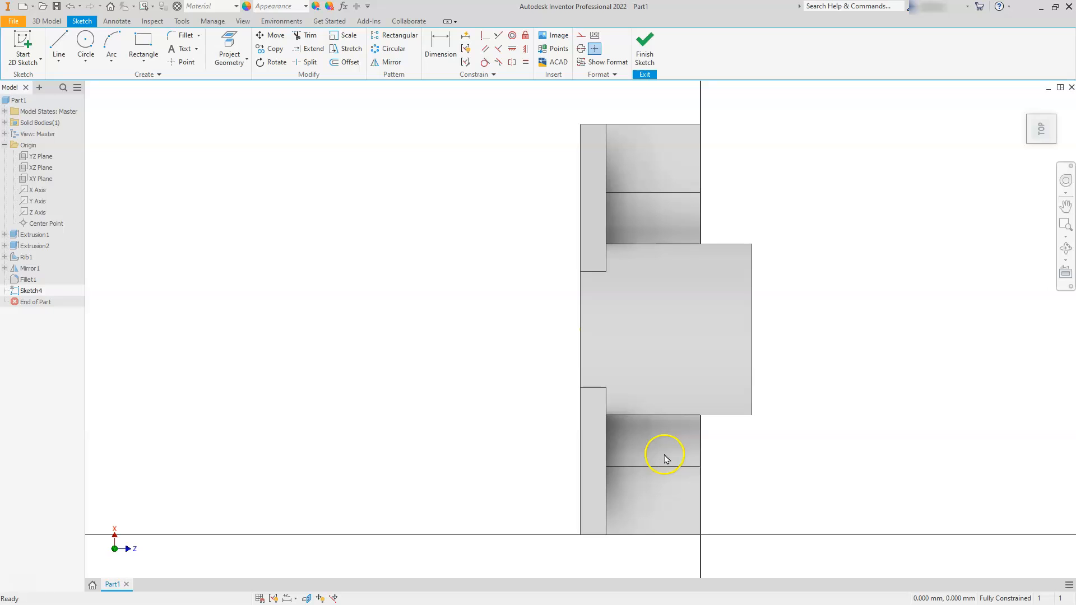
mouse_move(1021, 115)
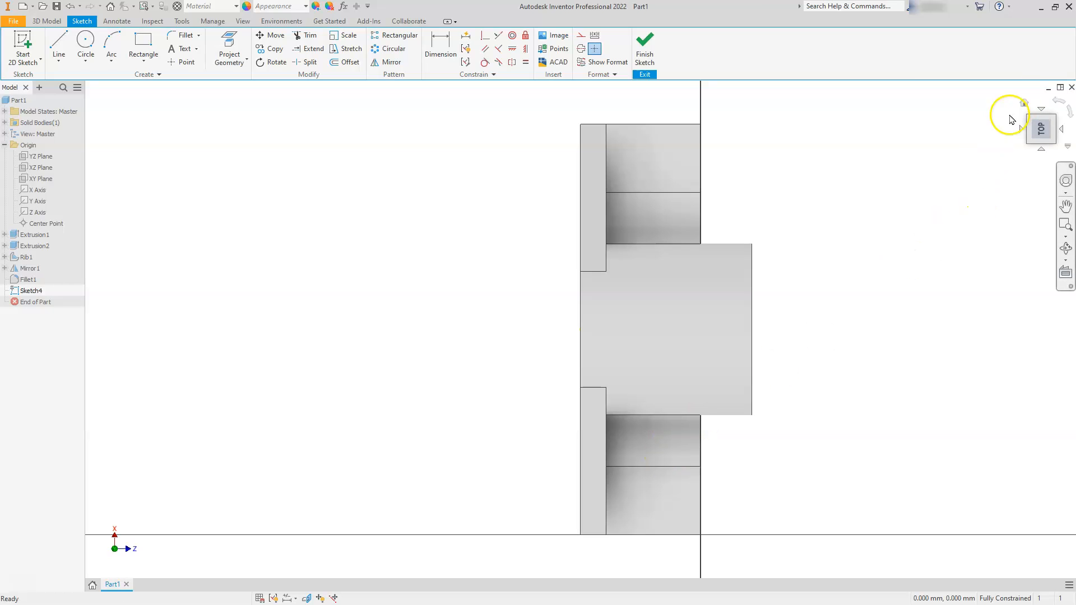
click(1069, 115)
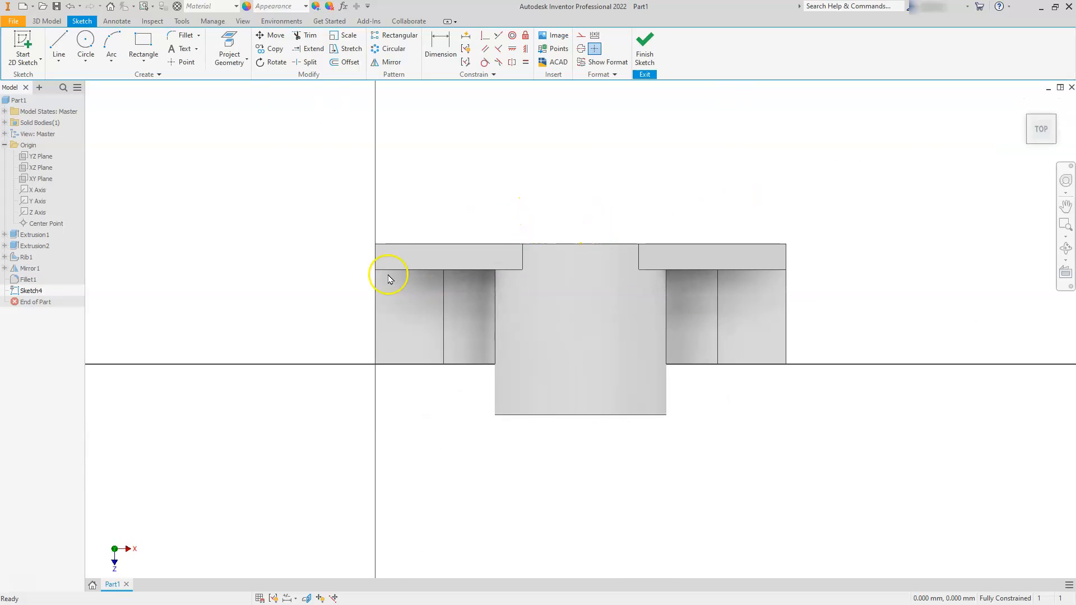
click(173, 61)
click(409, 323)
click(743, 315)
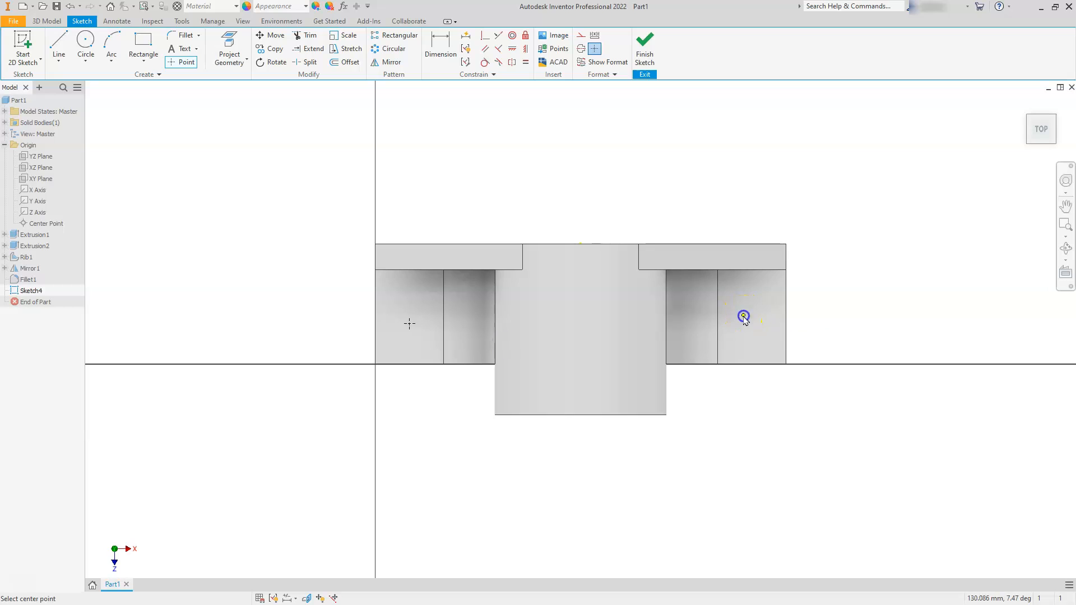
key(Escape)
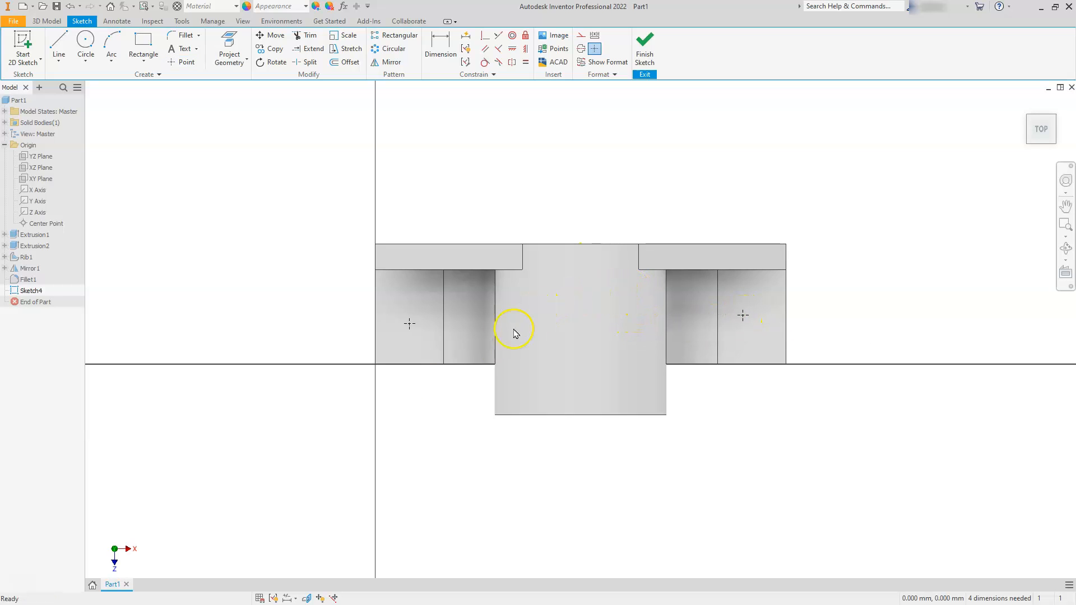
Step: Set the horizontal distance between the two centre points to 108 mm, and consult the bearing reference drawing for the remaining hole positions
click(441, 47)
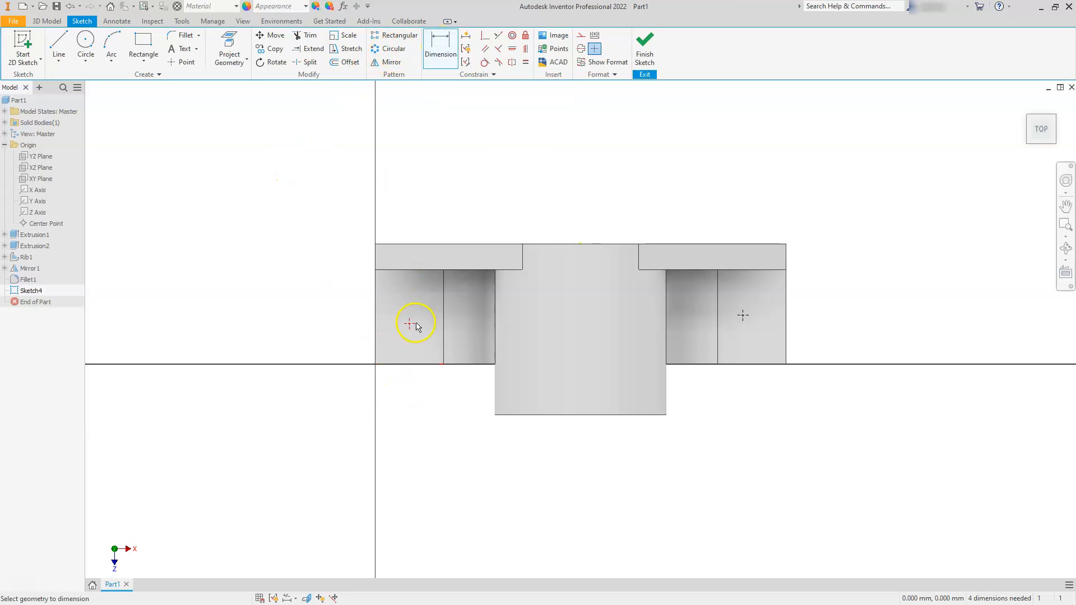
click(745, 315)
click(612, 162)
text(108)
key(Return)
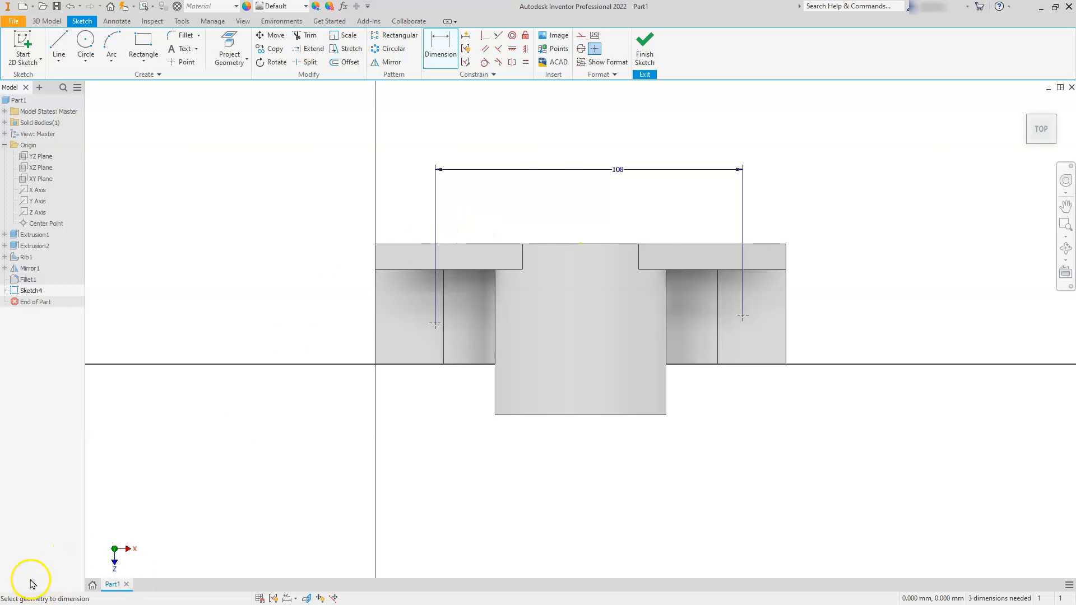
key(alt+Tab)
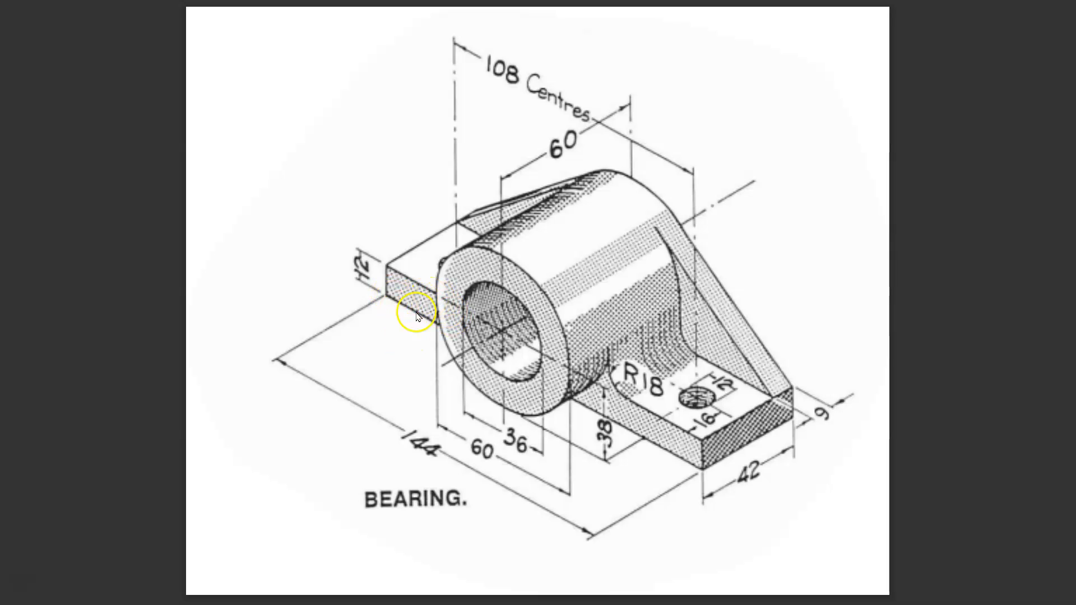
click(24, 581)
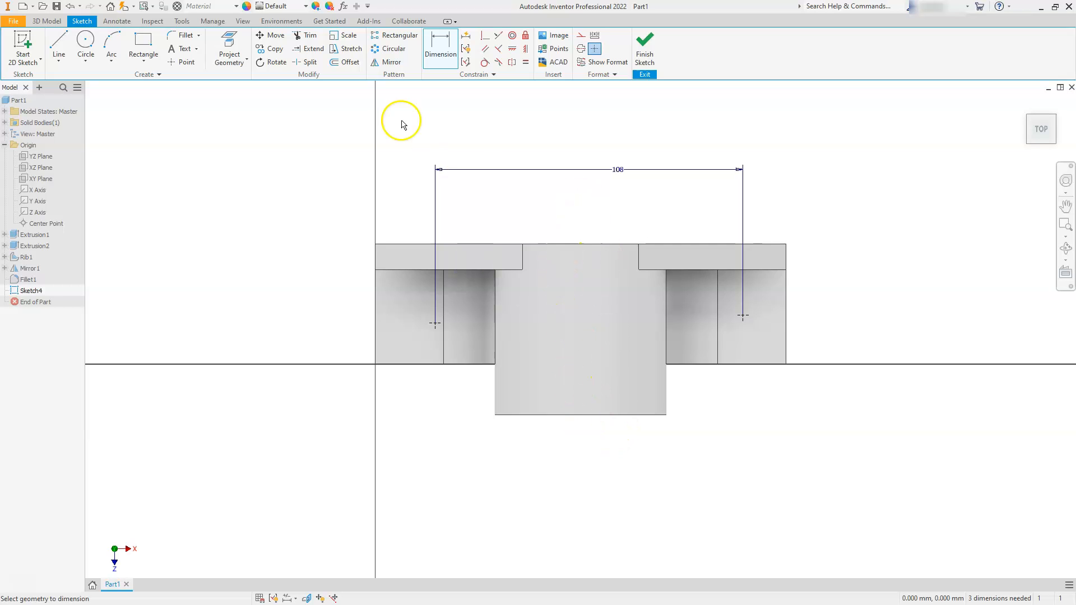
Step: Project the YZ plane, slice the graphics at the sketch plane, and dimension the left hole centre from the projected line as d17/2
click(229, 42)
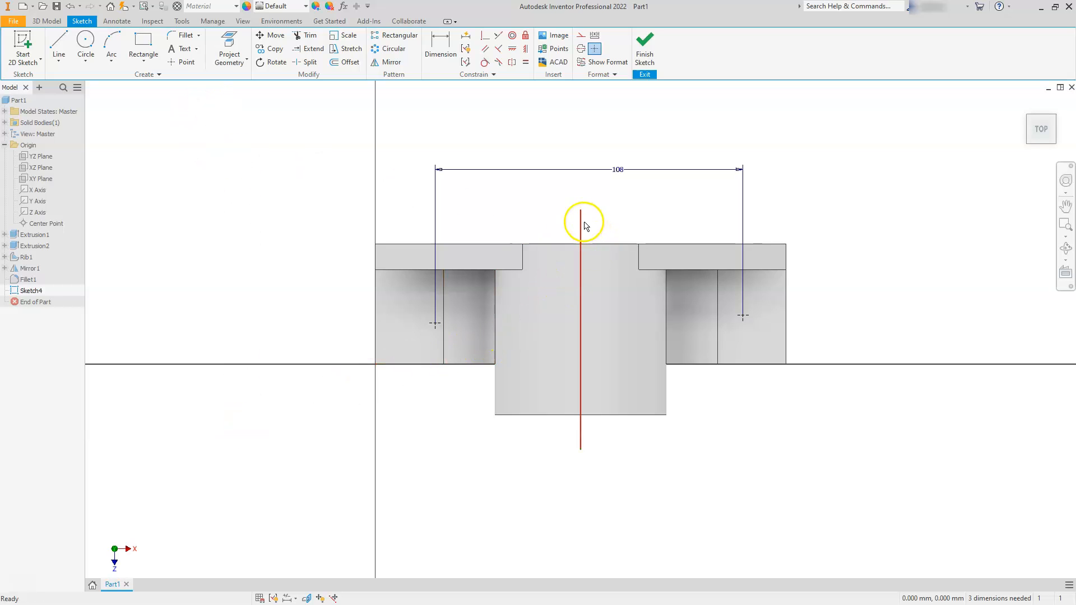
click(308, 599)
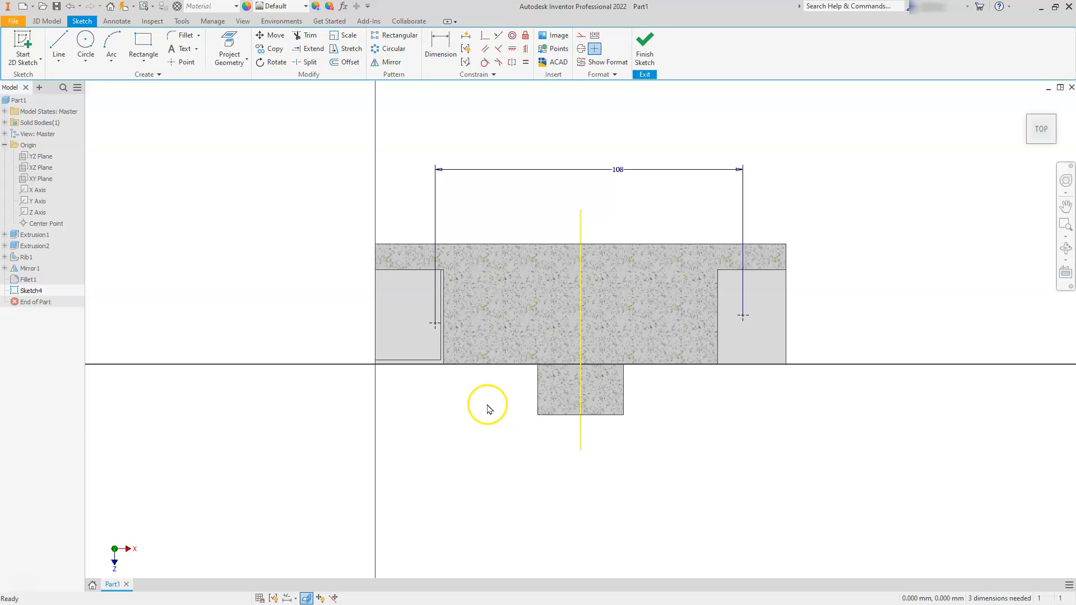
click(440, 45)
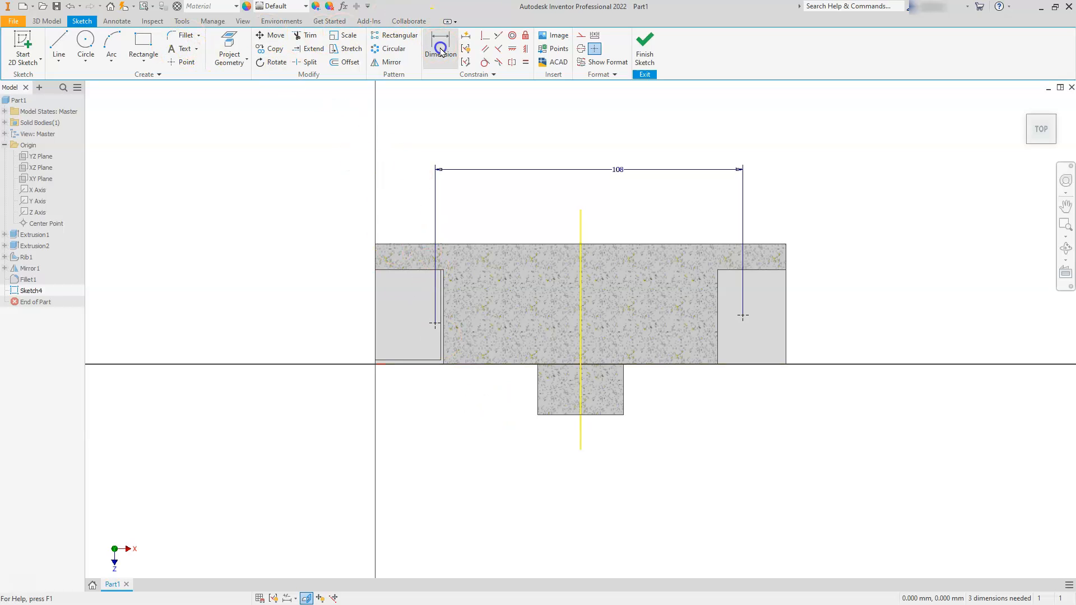
click(435, 328)
click(581, 228)
click(503, 207)
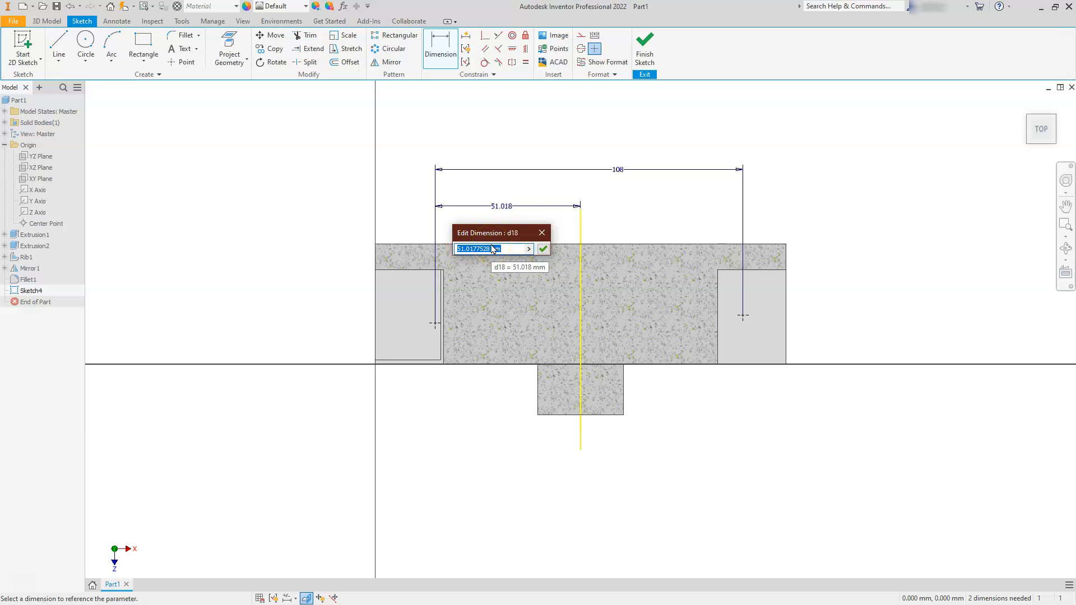
click(619, 172)
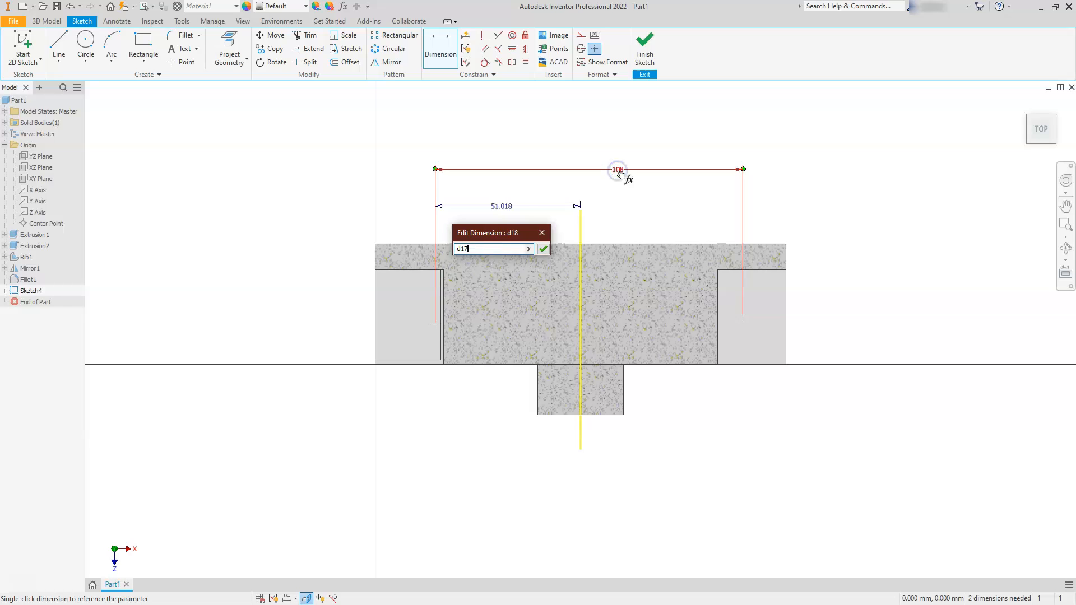
text(/2)
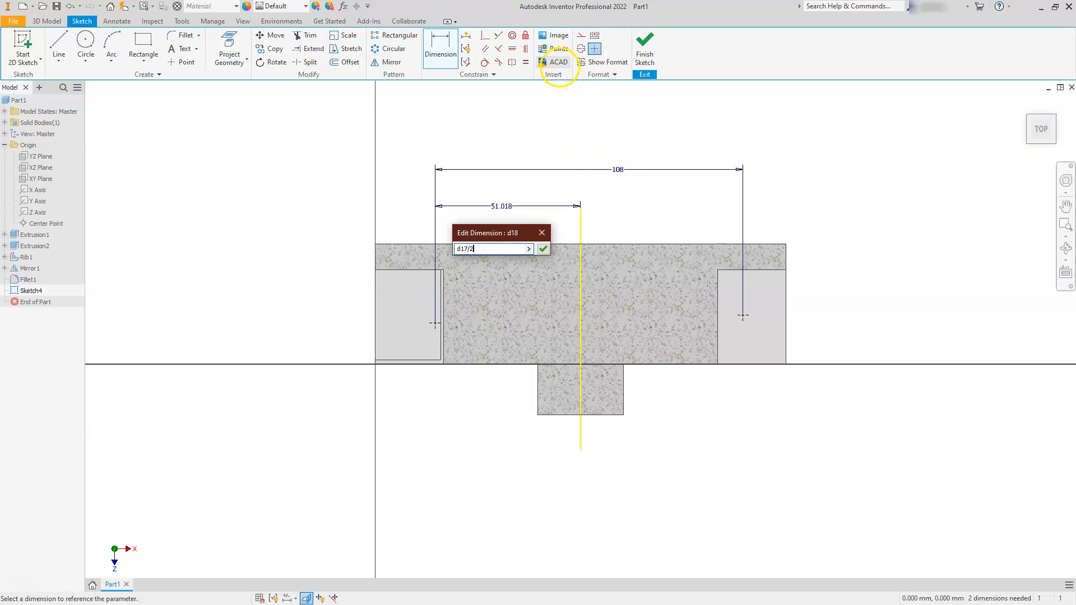
key(Return)
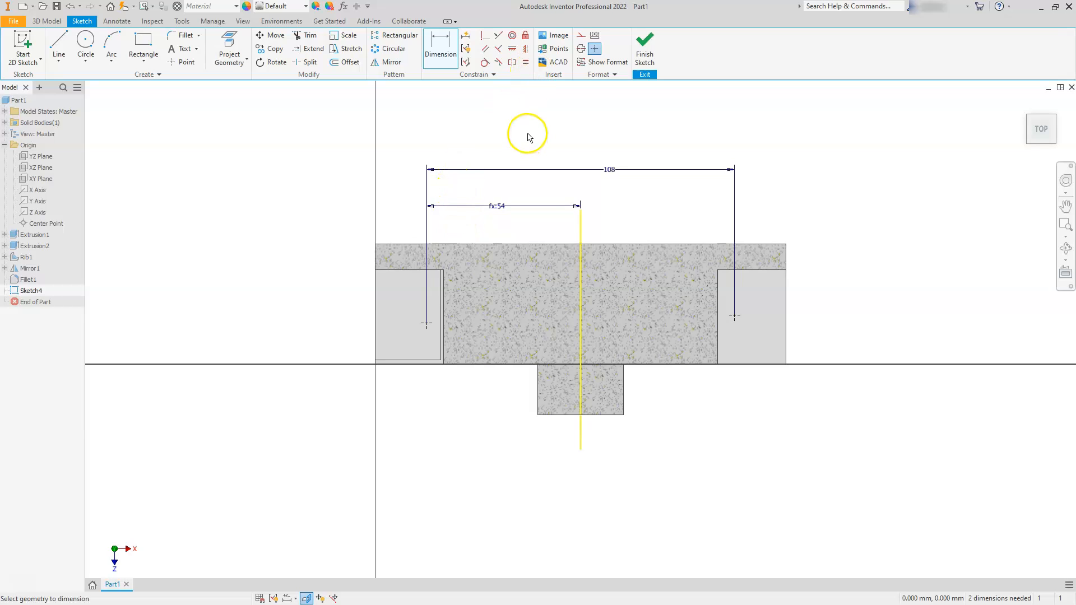
Step: Constrain the two hole centre points to be horizontally aligned with each other
click(512, 49)
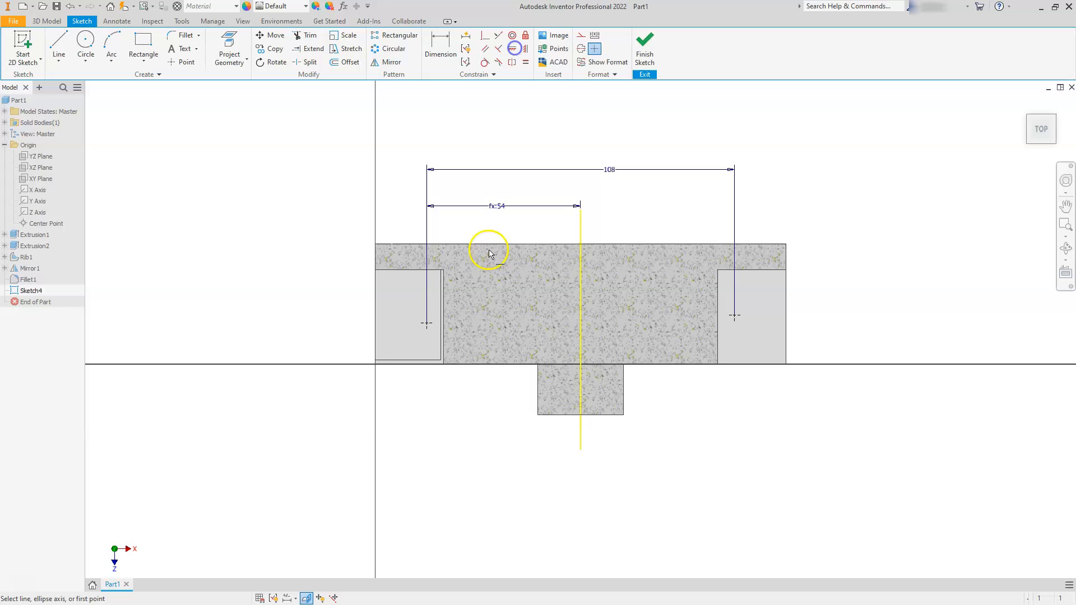
click(427, 324)
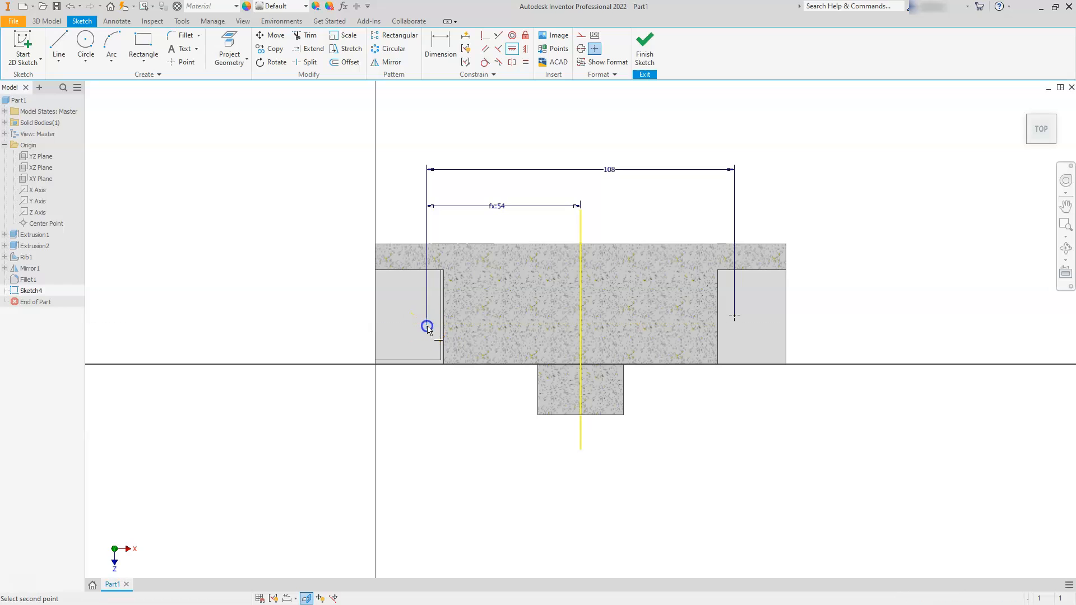
click(734, 316)
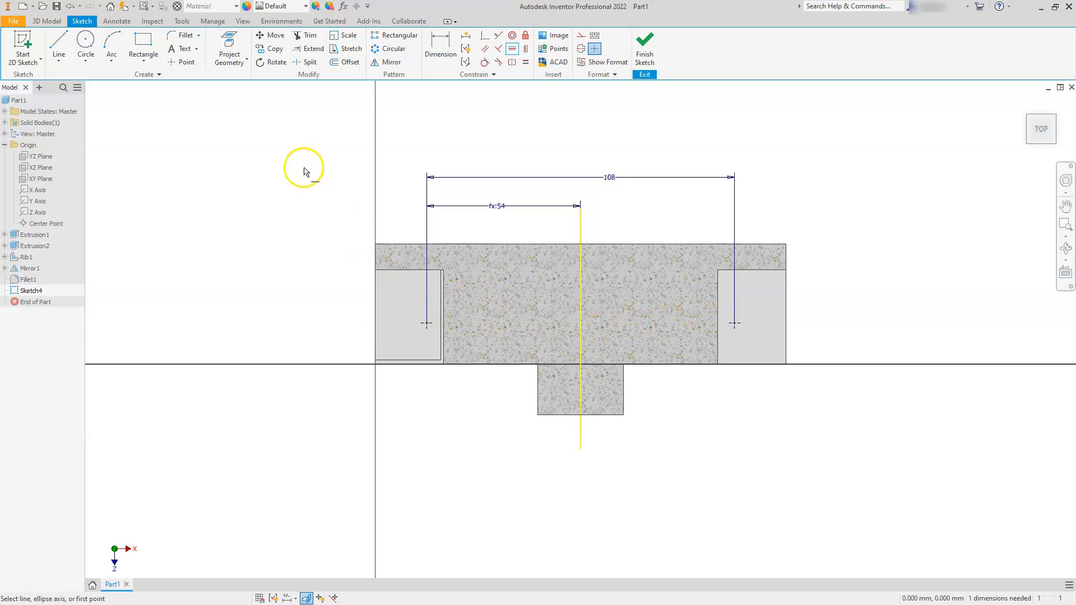
key(Escape)
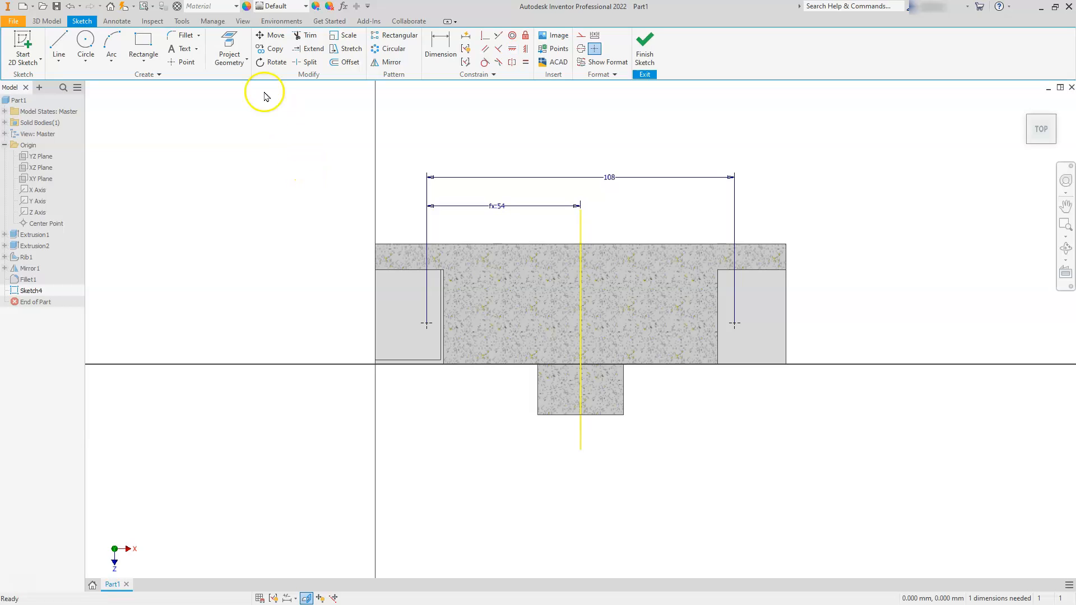
Step: Dimension the left hole centre point 16 mm from the base's front edge
click(435, 51)
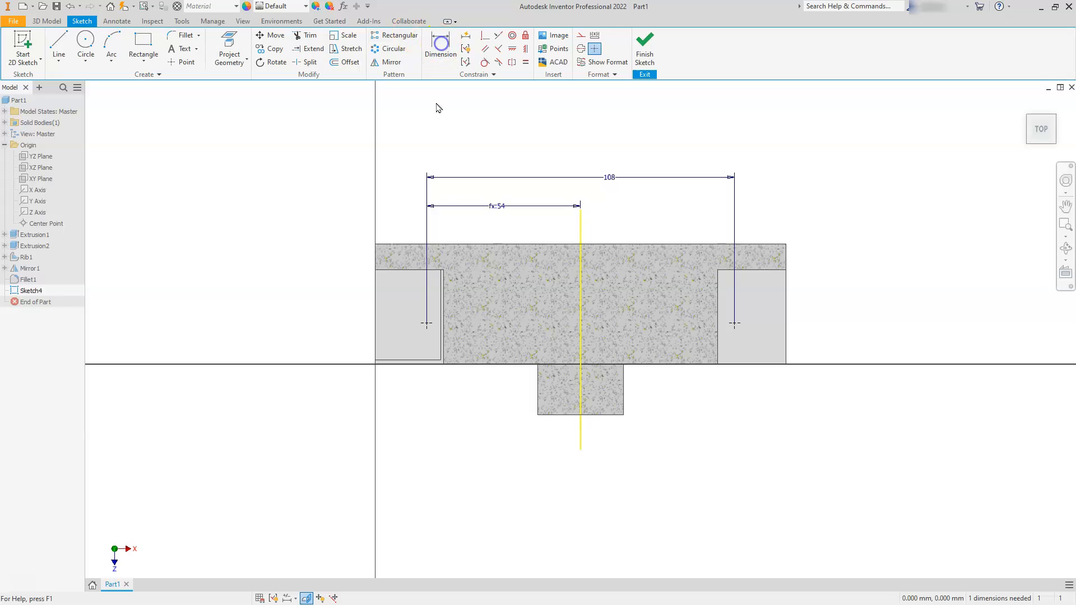
click(412, 363)
click(424, 325)
click(330, 343)
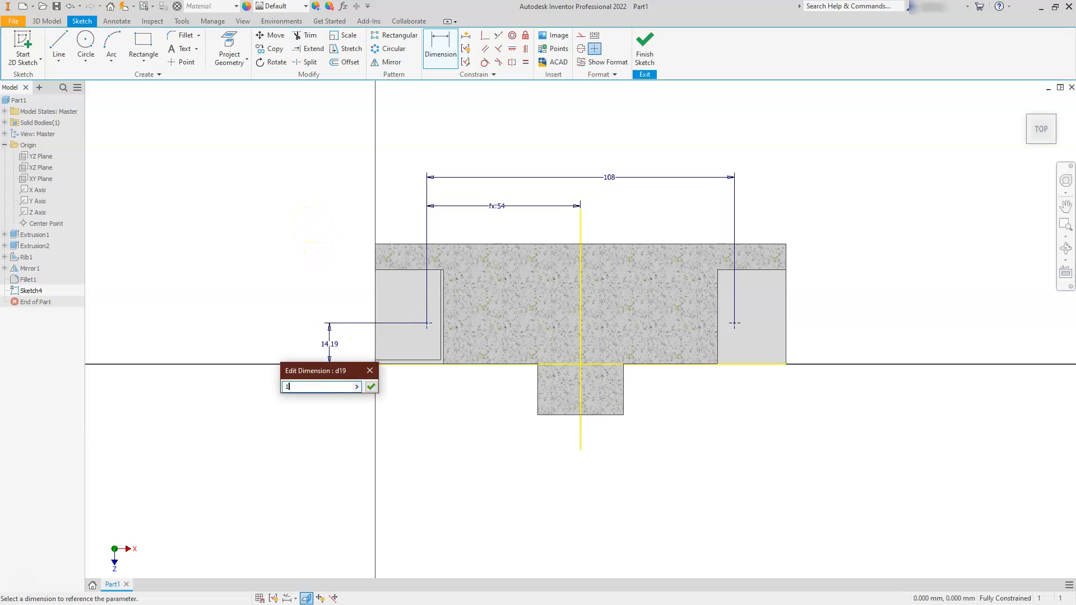
key(Return)
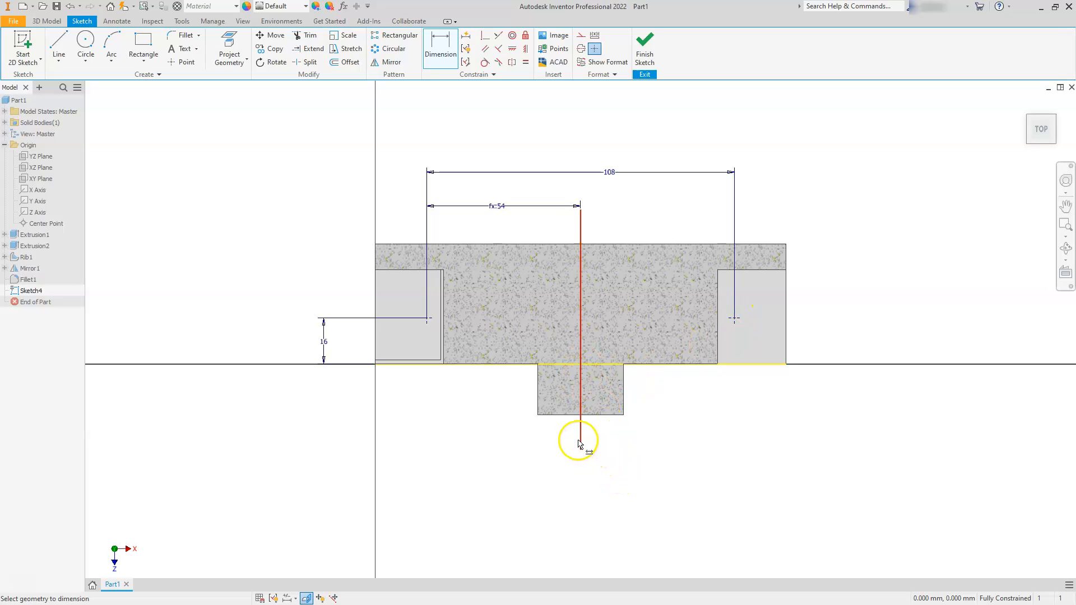
key(Escape)
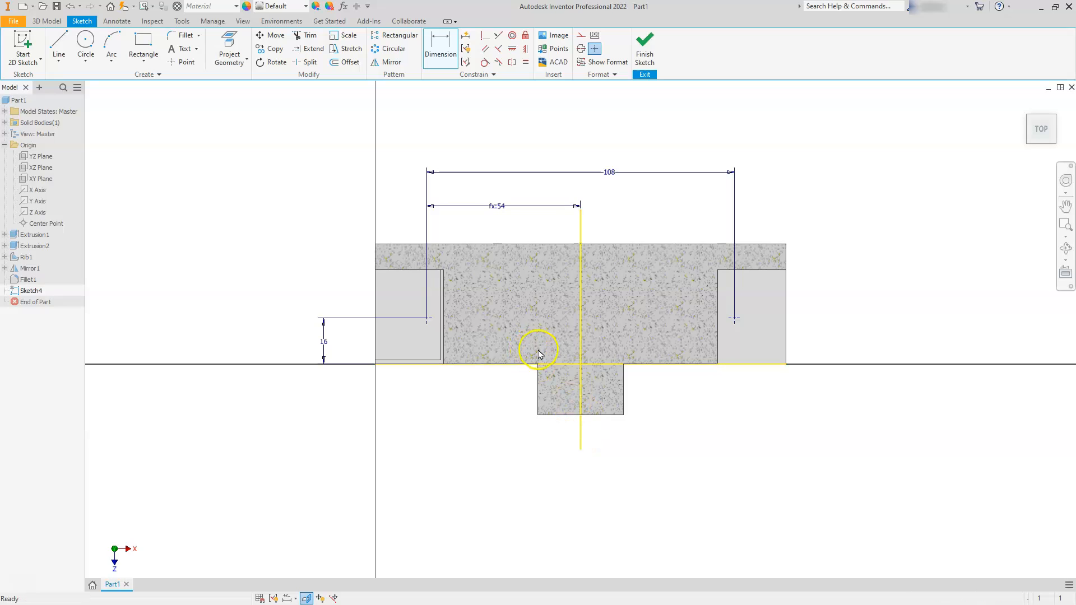
Step: Convert the projected centre line and front edge line to construction geometry and finish the sketch
click(581, 433)
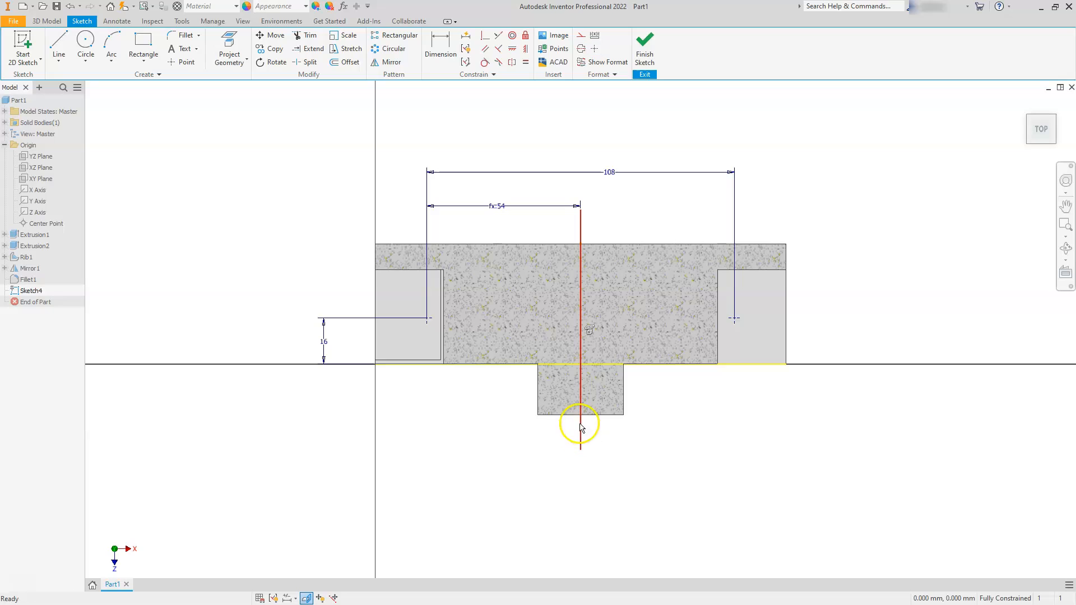
right_click(601, 367)
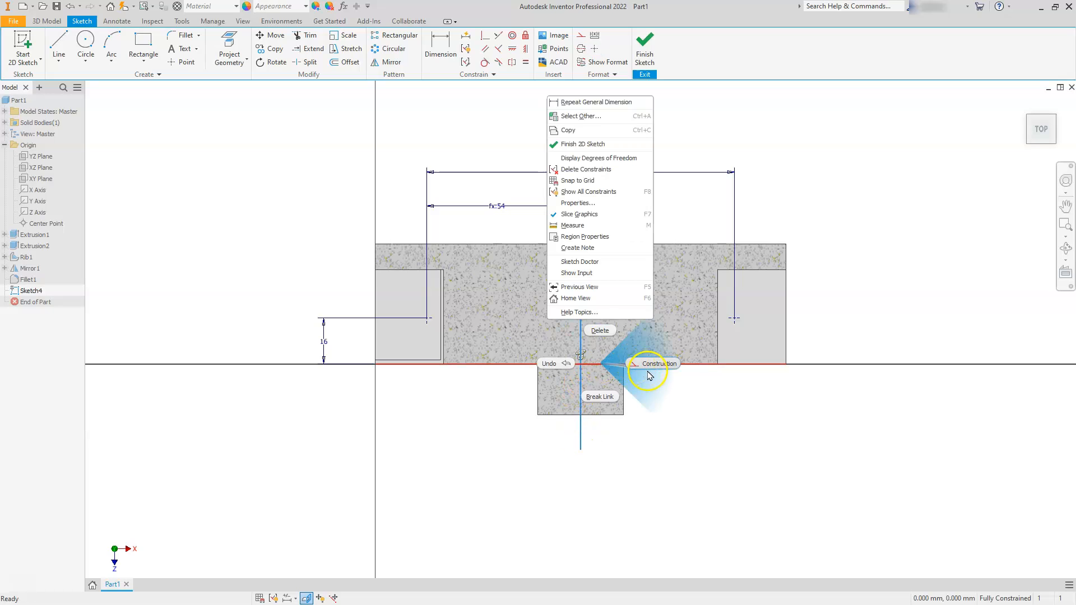
click(656, 401)
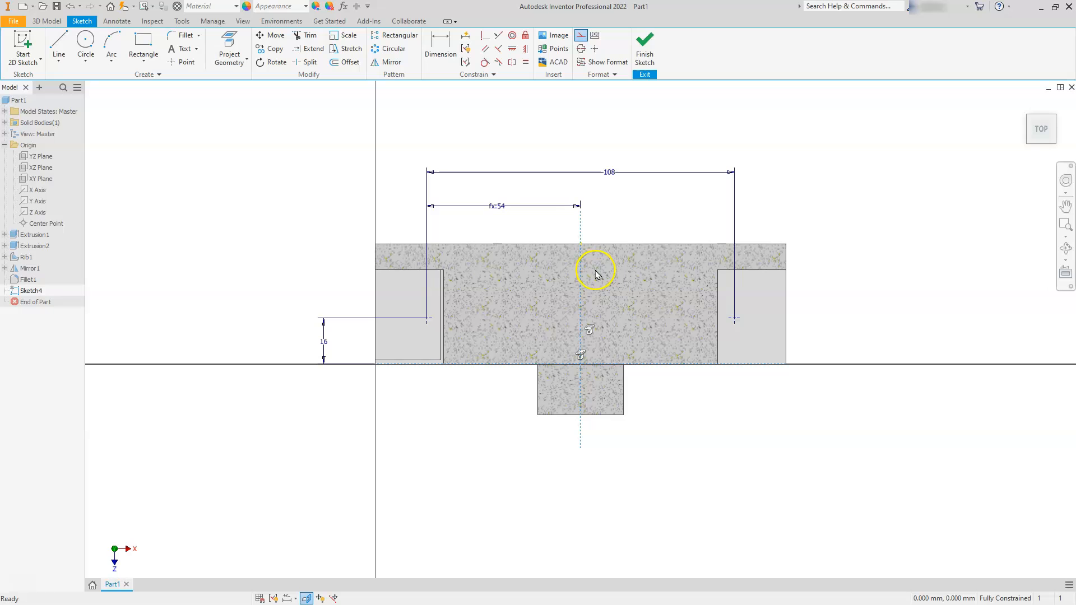
click(642, 43)
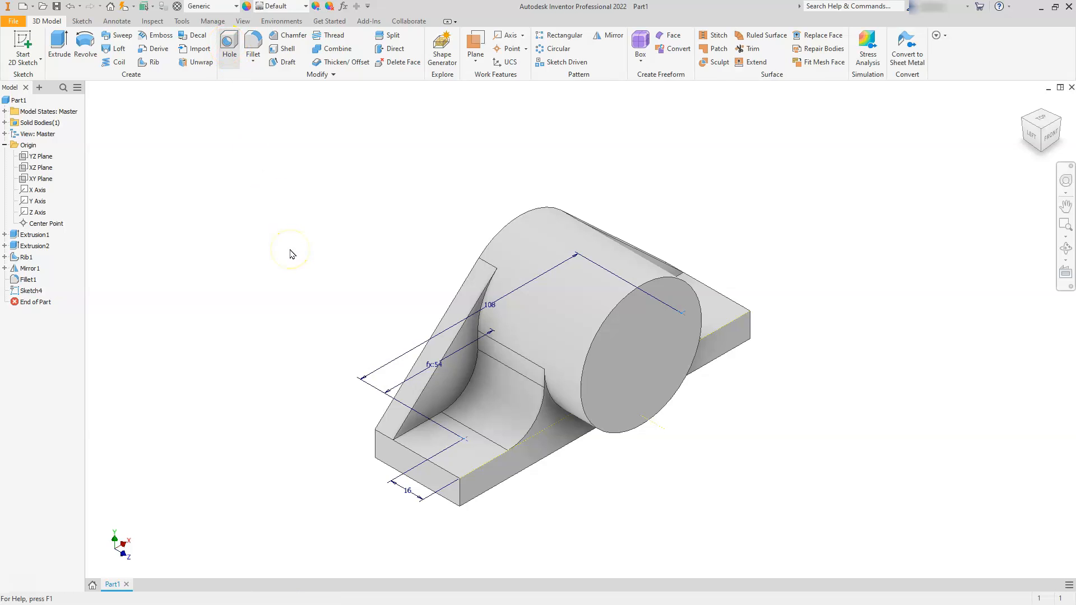
Step: Create simple 12 mm diameter Through All holes at both foot centre points
key(h)
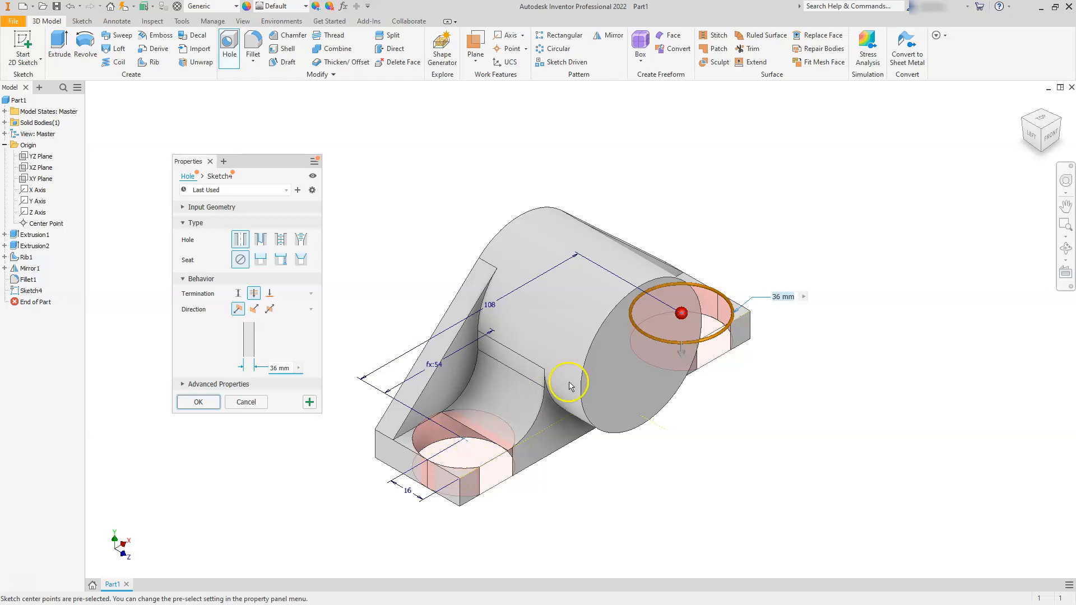
drag(290, 368, 260, 371)
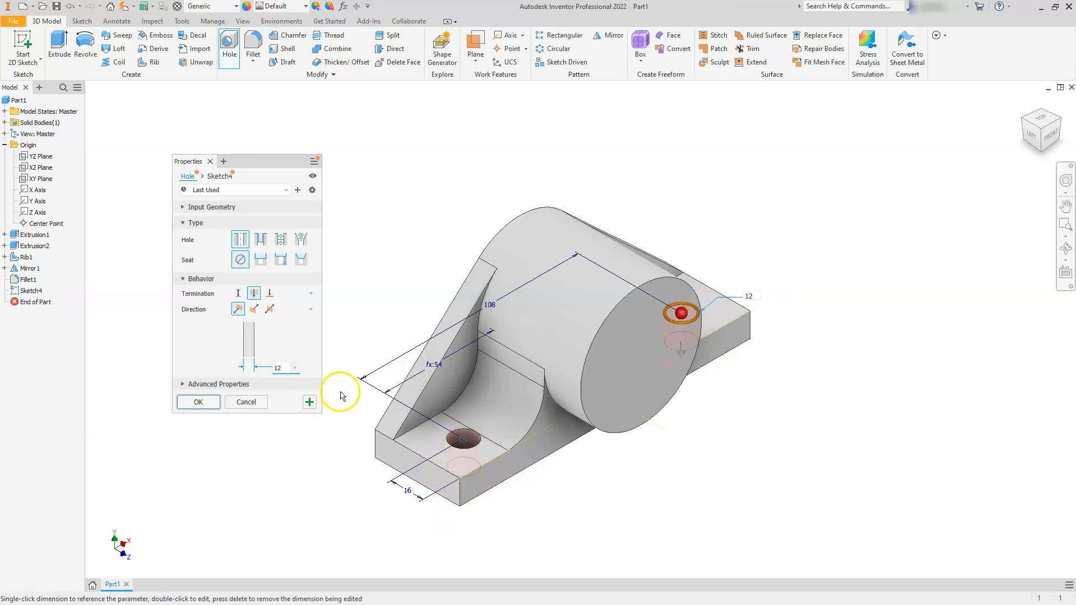
click(194, 401)
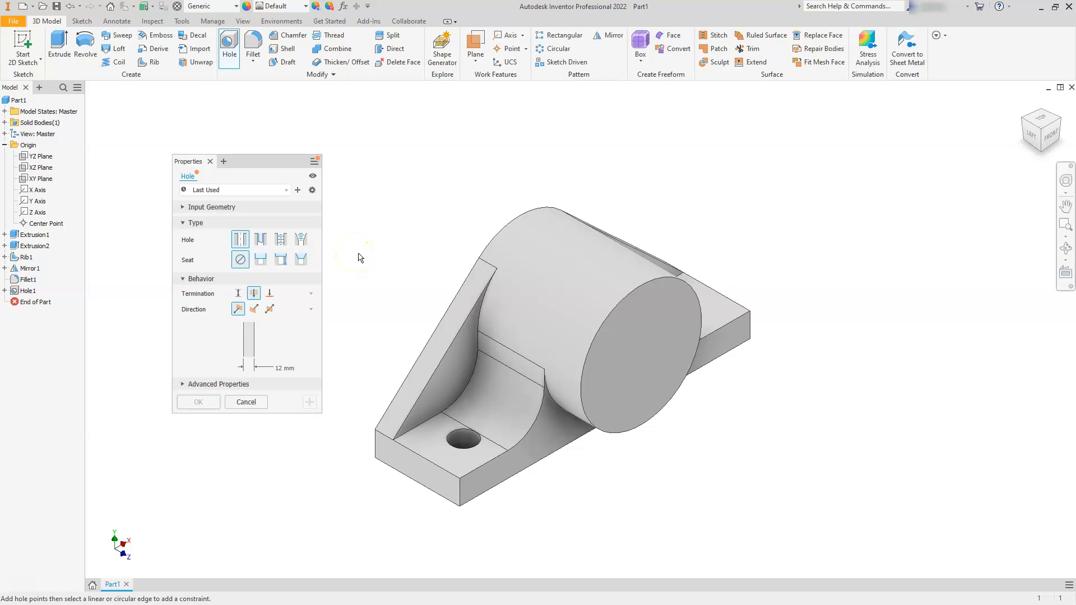
Step: Create a simple Through All bore on the cylinder's front face, concentric with its outer edge and larger than the foot holes
click(633, 415)
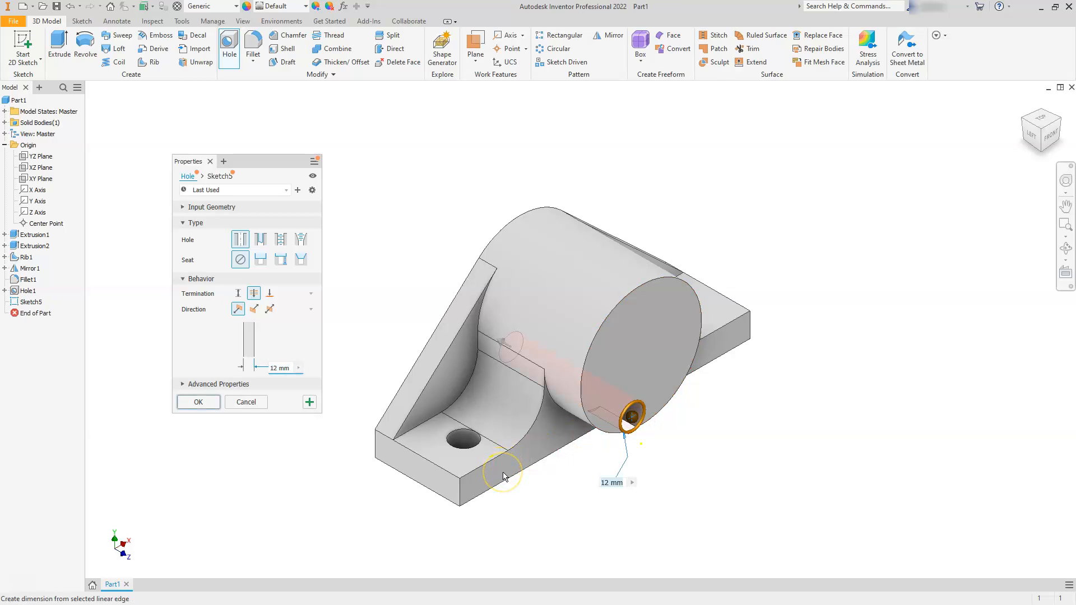
click(551, 251)
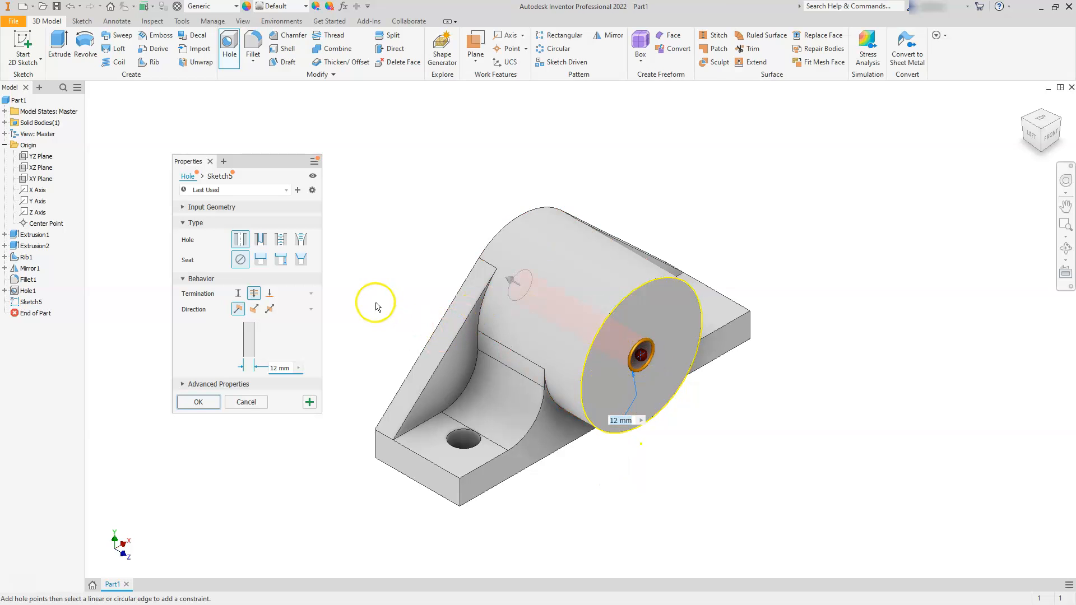
click(279, 368)
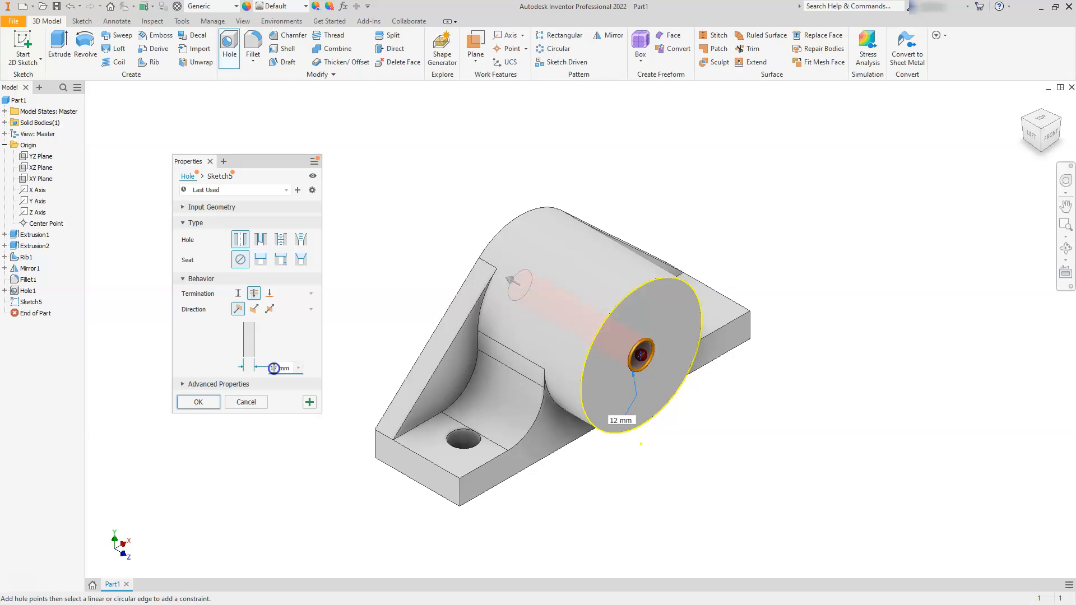
key(Return)
key(Return)
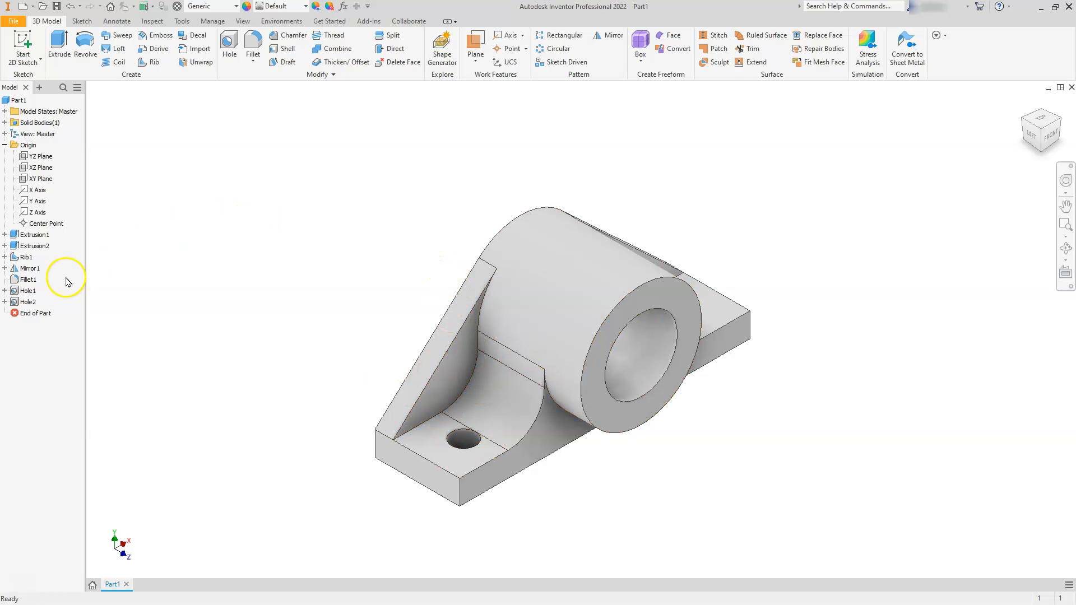
Step: Review the foot holes' simple type and Through All termination, and examine the bracket from an angle showing both feet
click(12, 290)
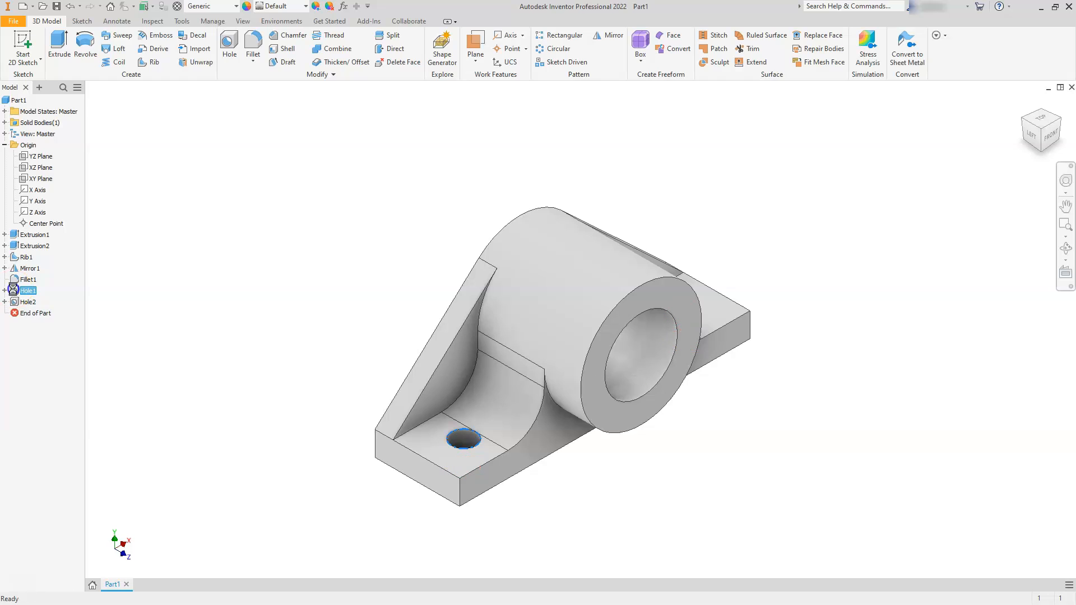
double_click(13, 290)
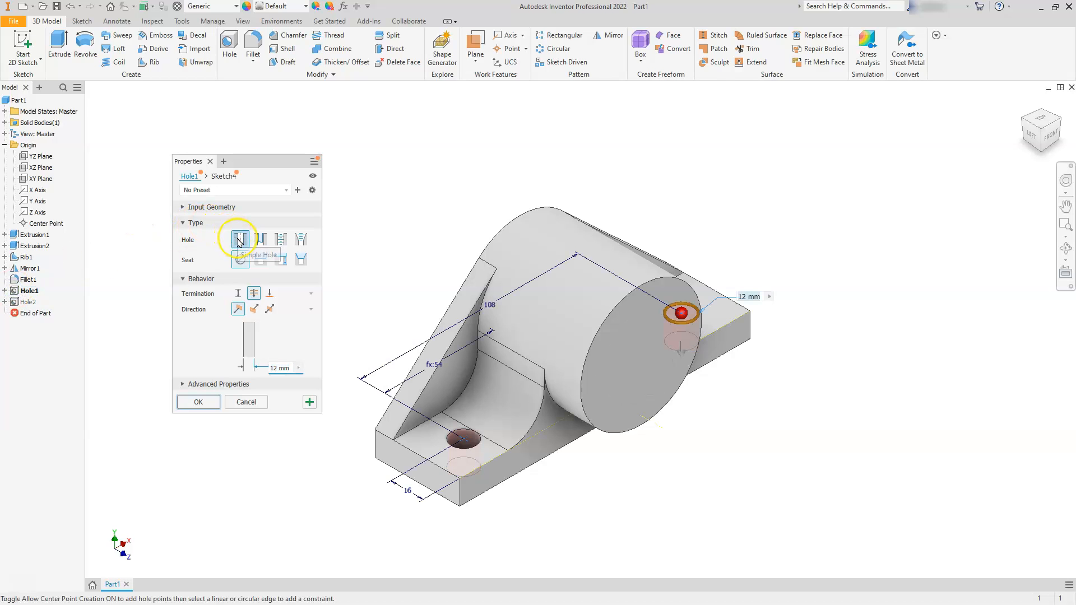
click(256, 293)
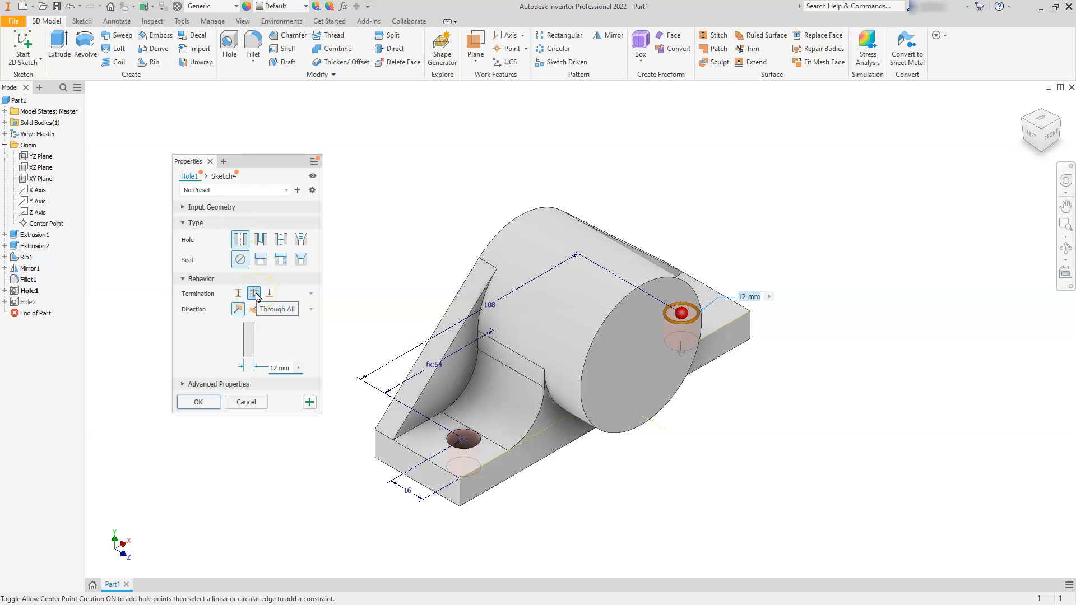
click(202, 402)
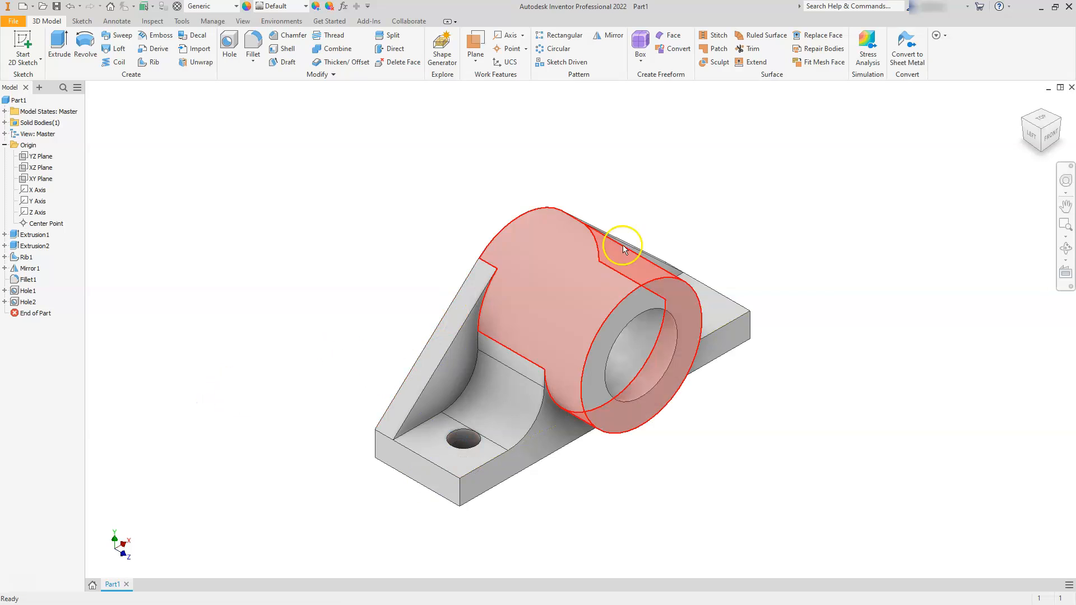
click(1061, 122)
click(338, 362)
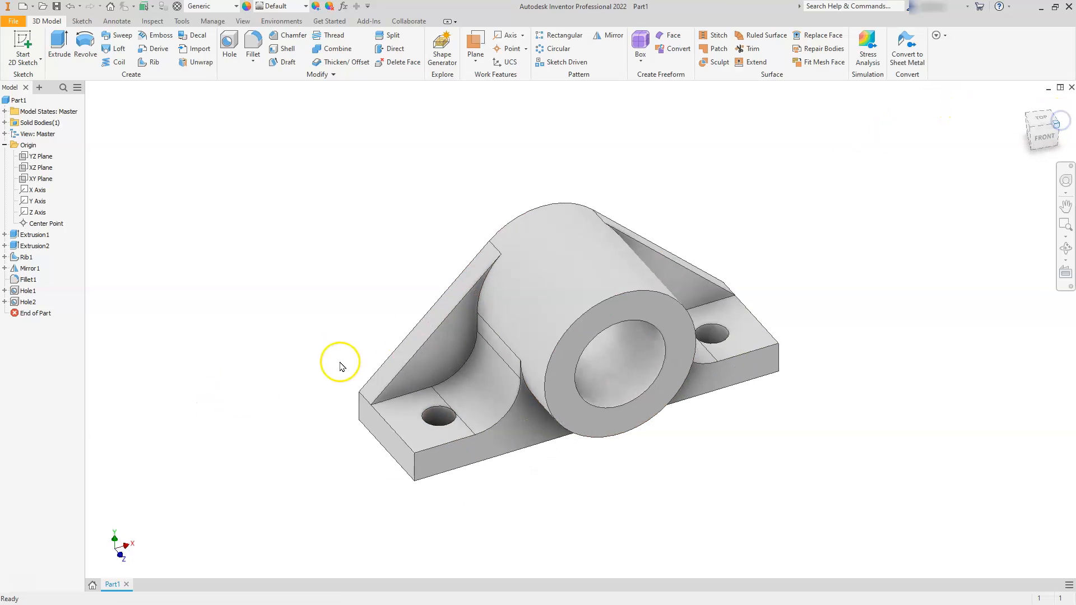